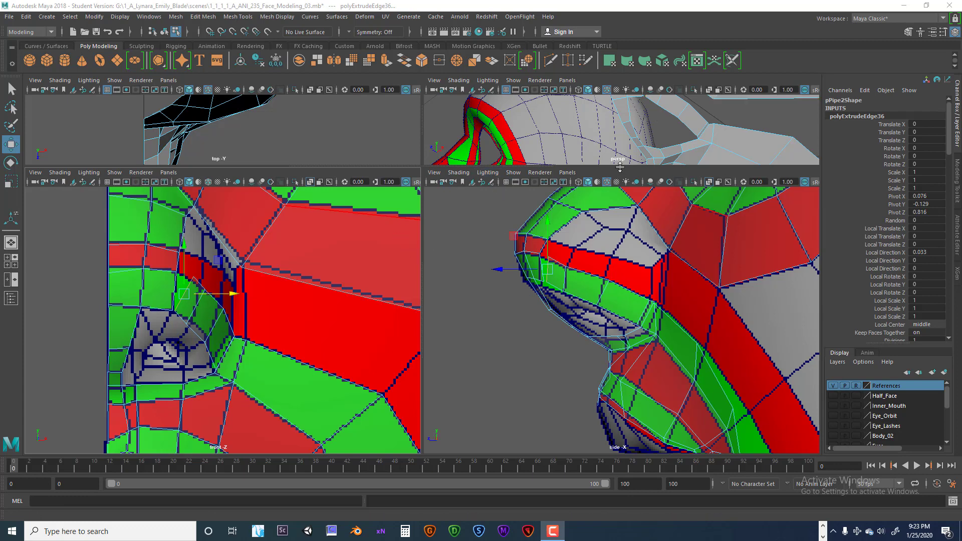
# - Examine the gap between the open end of the nostril strip and the nose-tip strip in the perspective view
pyautogui.scroll(-3, 567, 139)
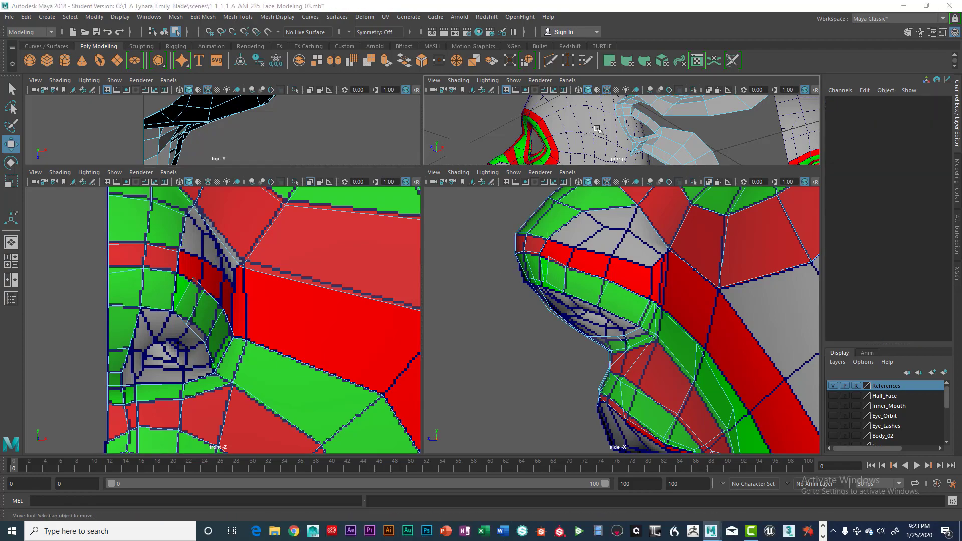
pyautogui.press('space')
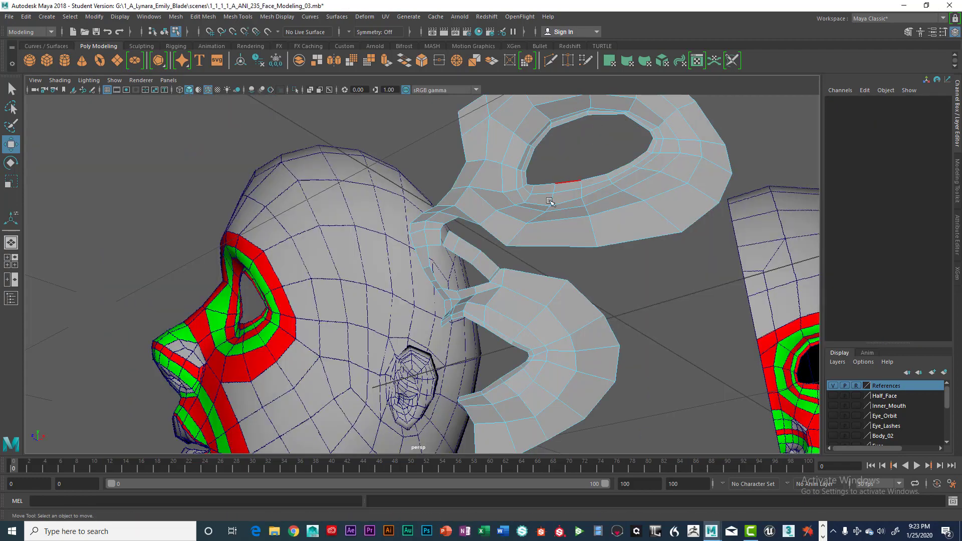
pyautogui.keyDown('alt'); pyautogui.moveTo(521, 281); pyautogui.dragTo(526, 243); pyautogui.keyUp('alt')
pyautogui.moveTo(525, 243); pyautogui.dragTo(524, 216, button='right')
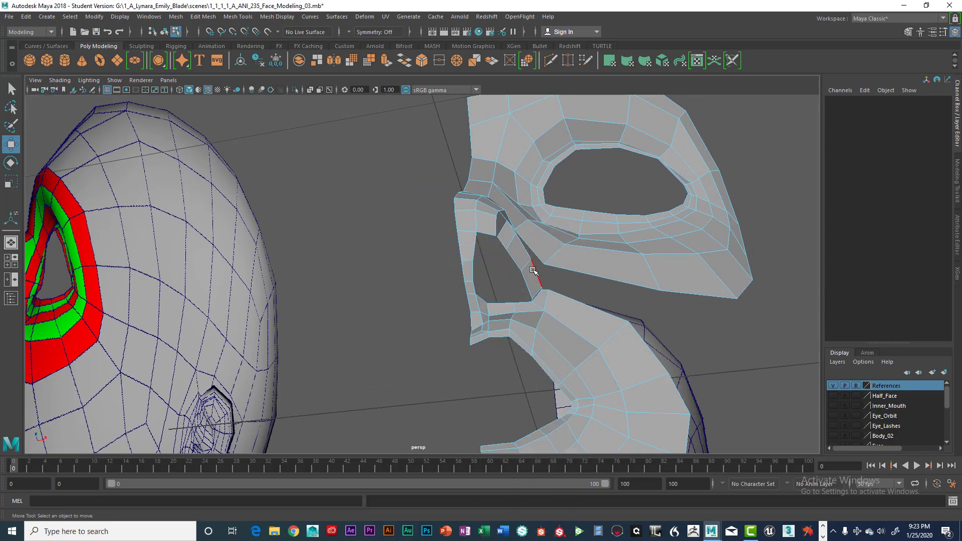
pyautogui.click(533, 271)
pyautogui.click(535, 243)
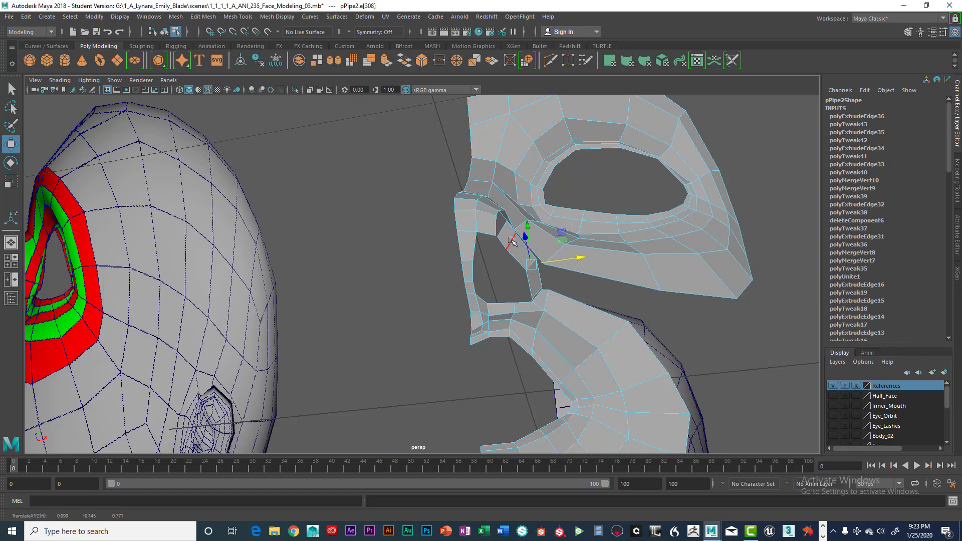
pyautogui.keyDown('alt'); pyautogui.moveTo(535, 243); pyautogui.dragTo(508, 267); pyautogui.keyUp('alt')
pyautogui.scroll(5, 509, 266)
pyautogui.keyDown('alt'); pyautogui.moveTo(545, 250); pyautogui.dragTo(534, 268, button='middle'); pyautogui.keyUp('alt')
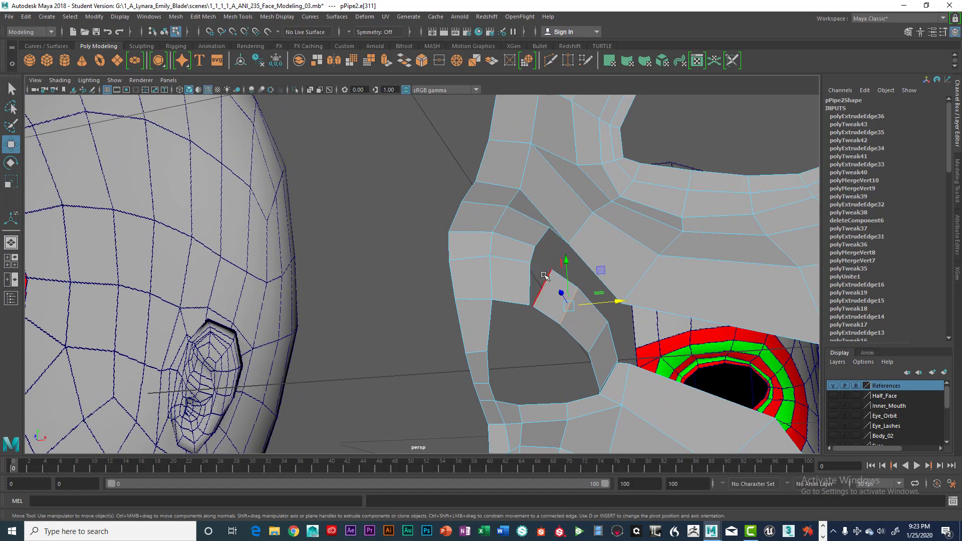
# - Snap the two end vertices of the nostril strip onto the matching vertices of the nose-tip strip
pyautogui.moveTo(544, 243); pyautogui.dragTo(508, 245, button='right')
pyautogui.keyDown('alt'); pyautogui.moveTo(564, 280); pyautogui.dragTo(528, 316); pyautogui.keyUp('alt')
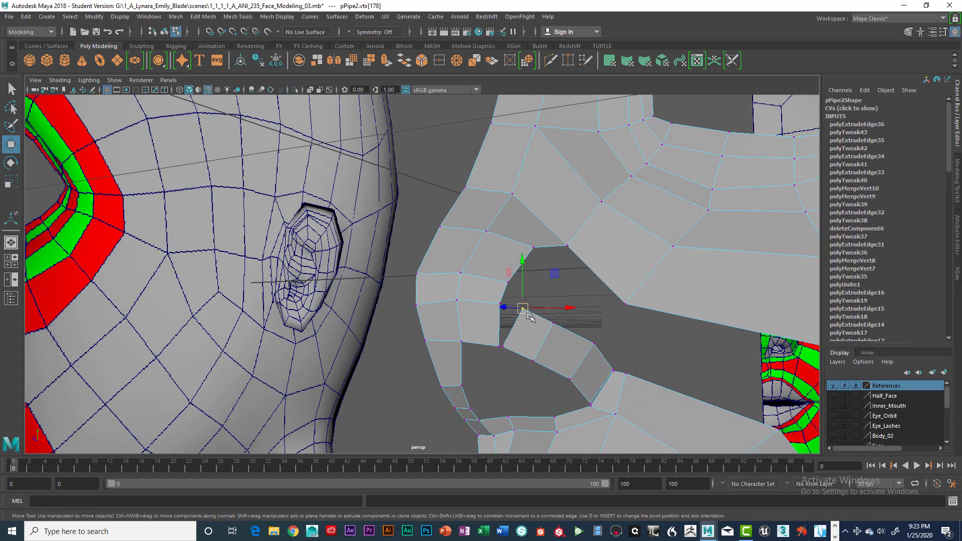
pyautogui.press('v')
pyautogui.moveTo(524, 311); pyautogui.dragTo(501, 304)
pyautogui.click(509, 350)
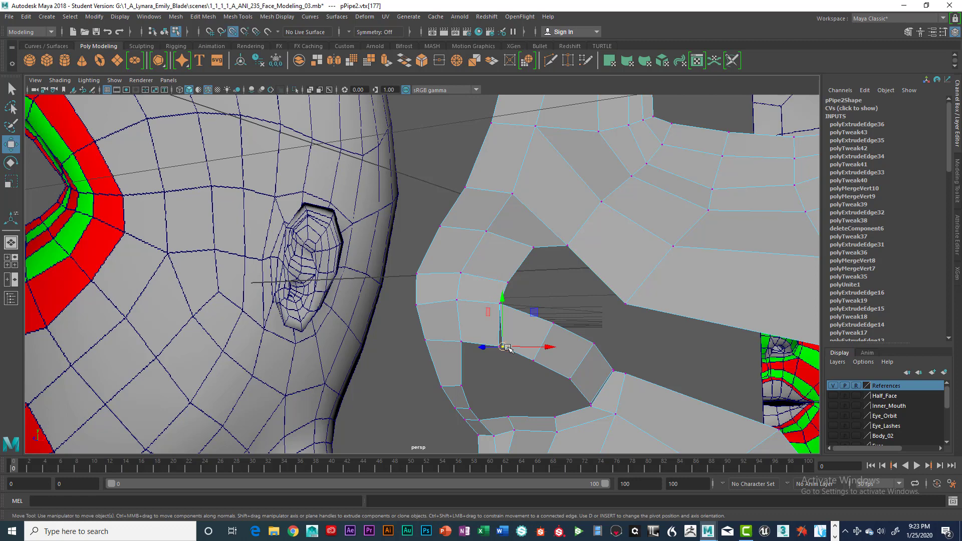
pyautogui.moveTo(507, 349); pyautogui.dragTo(516, 303)
pyautogui.click(534, 298)
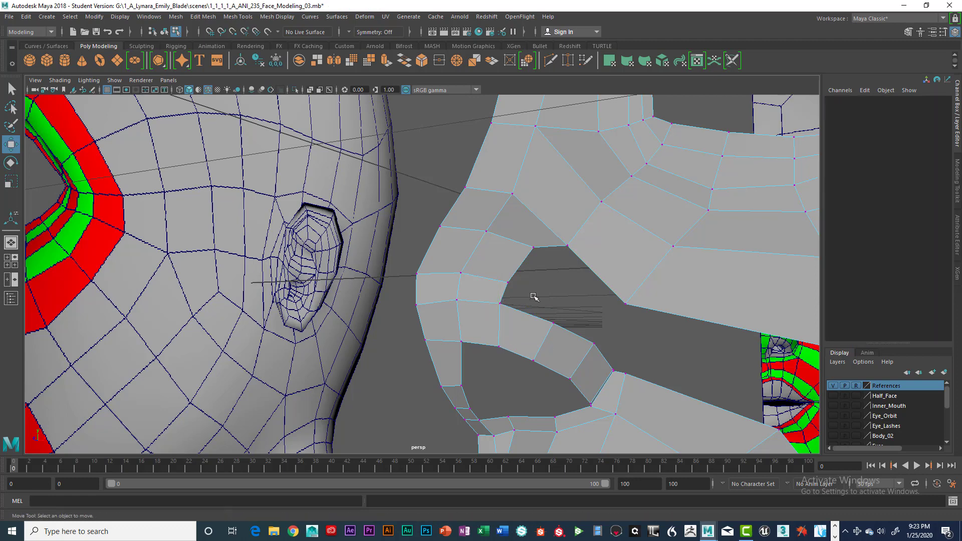
# - Merge both overlapping vertex pairs where the nostril strip meets the nose-tip strip, using Merge to Center
pyautogui.click(499, 303)
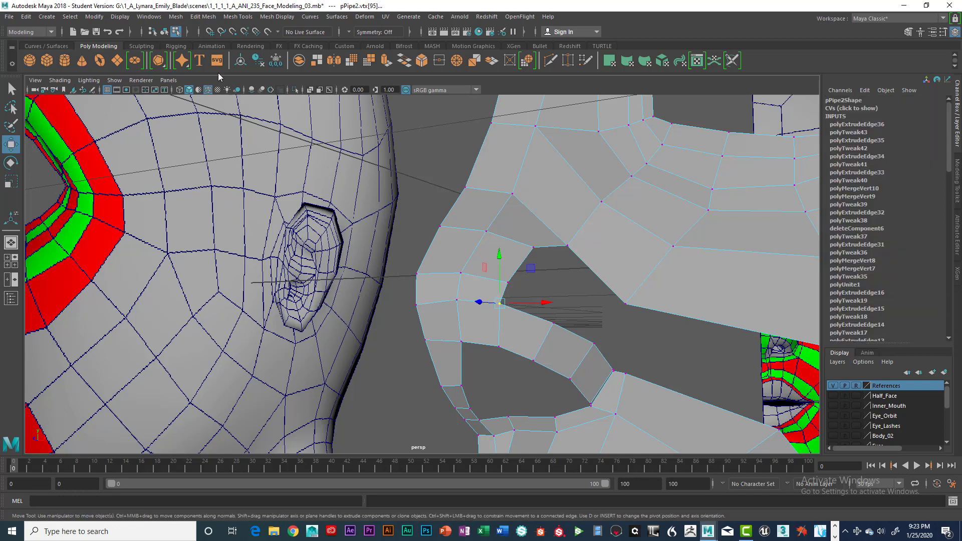
pyautogui.press('space')
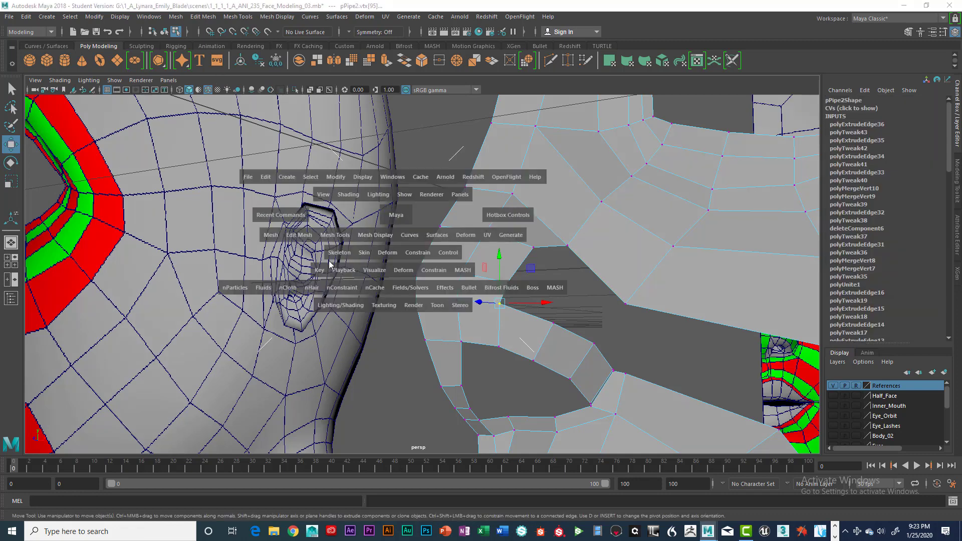
pyautogui.click(306, 239)
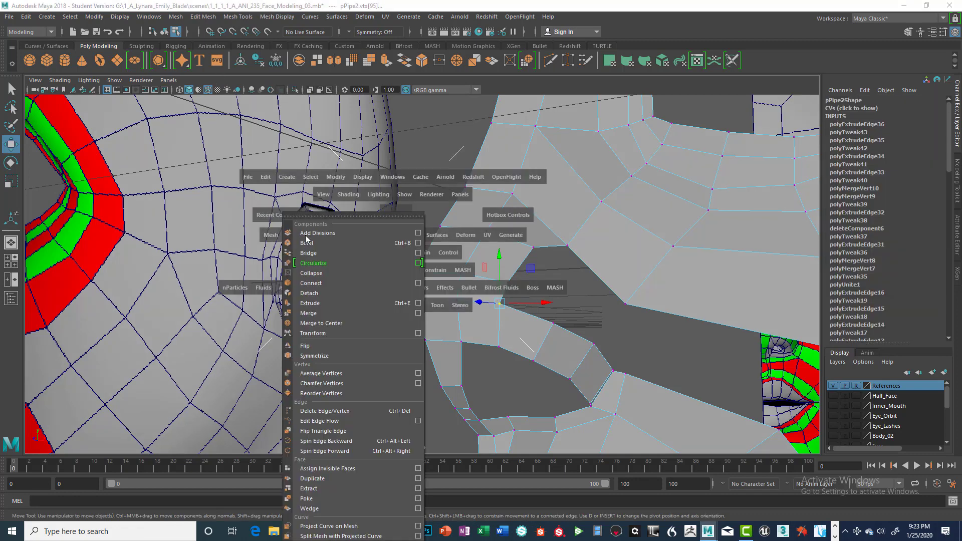
pyautogui.click(329, 324)
pyautogui.click(498, 345)
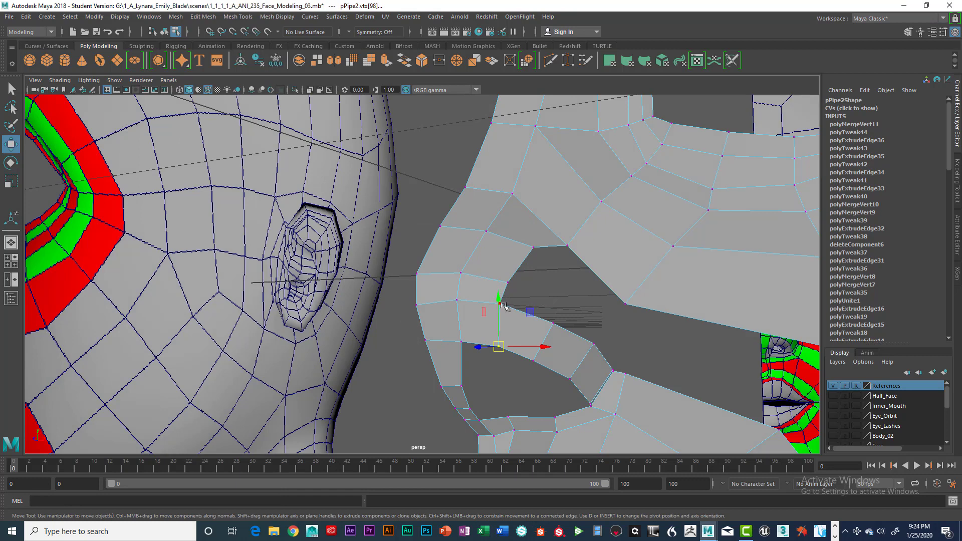
pyautogui.press('space')
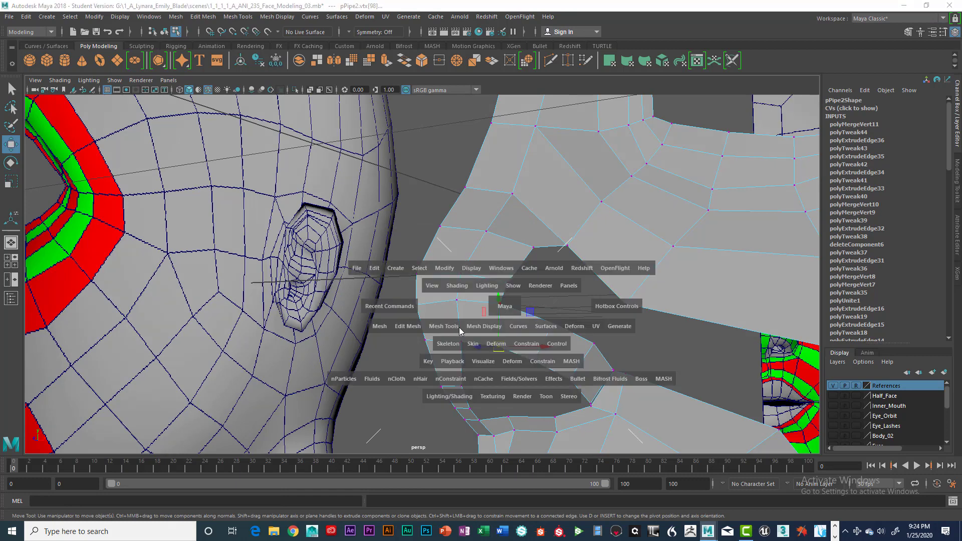
pyautogui.click(422, 326)
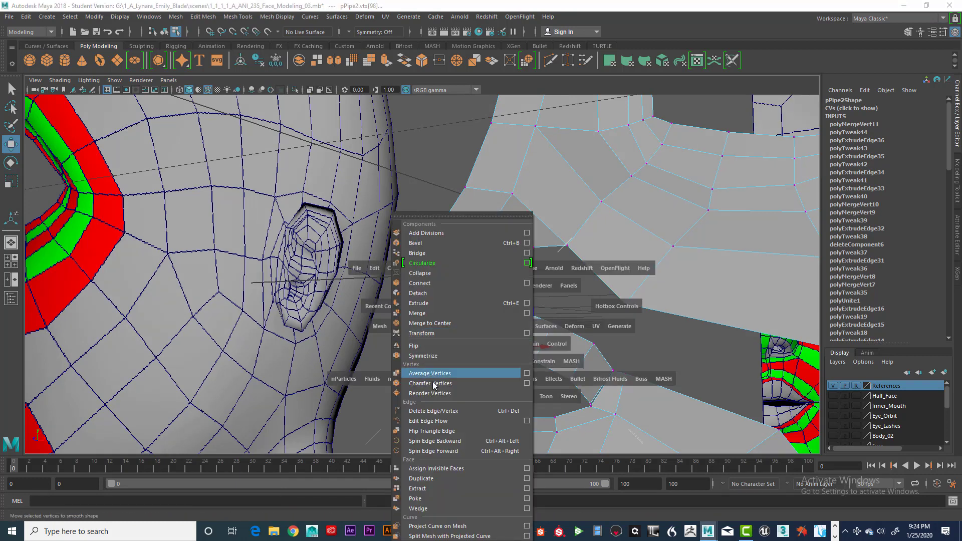
pyautogui.click(429, 323)
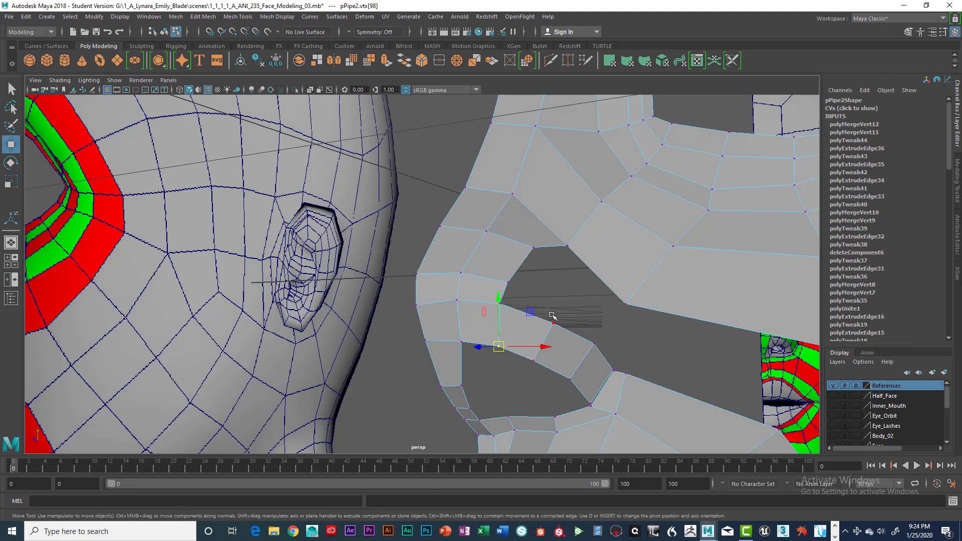
# - Compare the joined nostril strip with the colored reference head from several angles
pyautogui.keyDown('alt'); pyautogui.moveTo(553, 316); pyautogui.dragTo(335, 276); pyautogui.keyUp('alt')
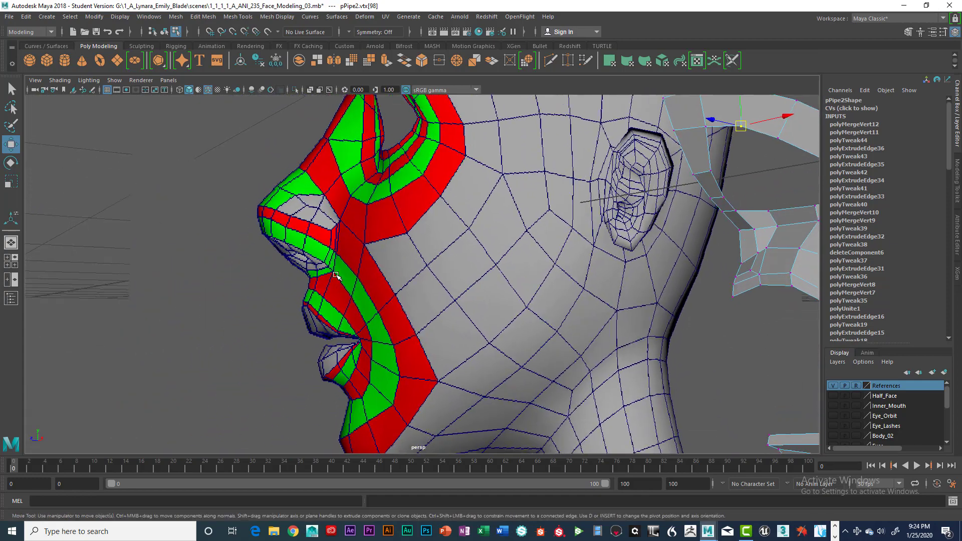
pyautogui.keyDown('alt'); pyautogui.moveTo(694, 245); pyautogui.dragTo(335, 324); pyautogui.keyUp('alt')
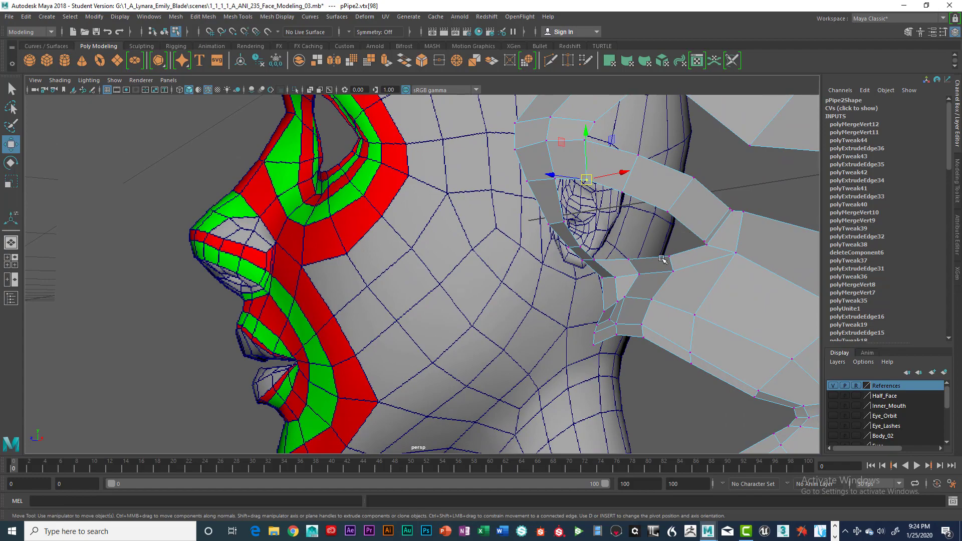
pyautogui.moveTo(662, 259)
pyautogui.keyDown('alt'); pyautogui.mouseDown()
pyautogui.moveTo(683, 262)
pyautogui.moveTo(655, 262)
pyautogui.mouseUp(); pyautogui.keyUp('alt')
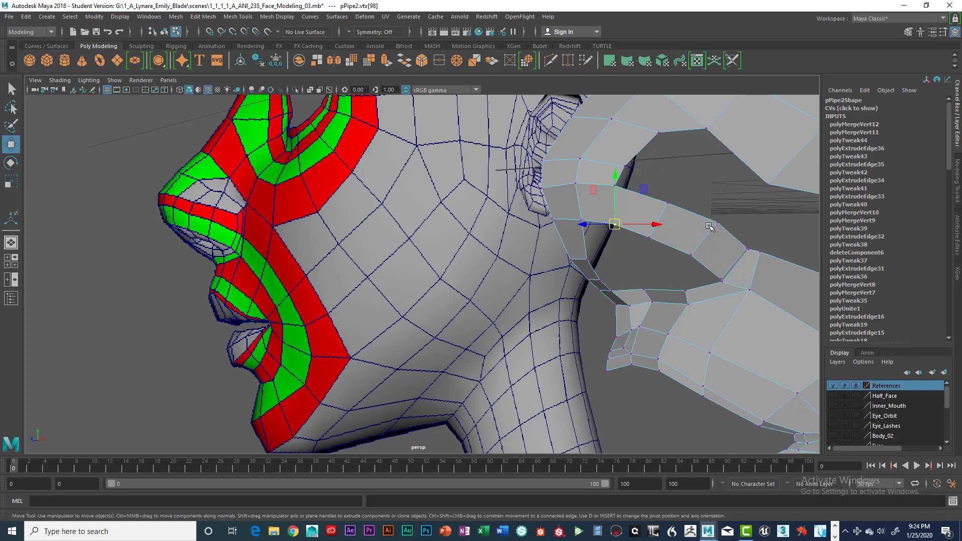
pyautogui.keyDown('alt'); pyautogui.moveTo(736, 229); pyautogui.dragTo(599, 213); pyautogui.keyUp('alt')
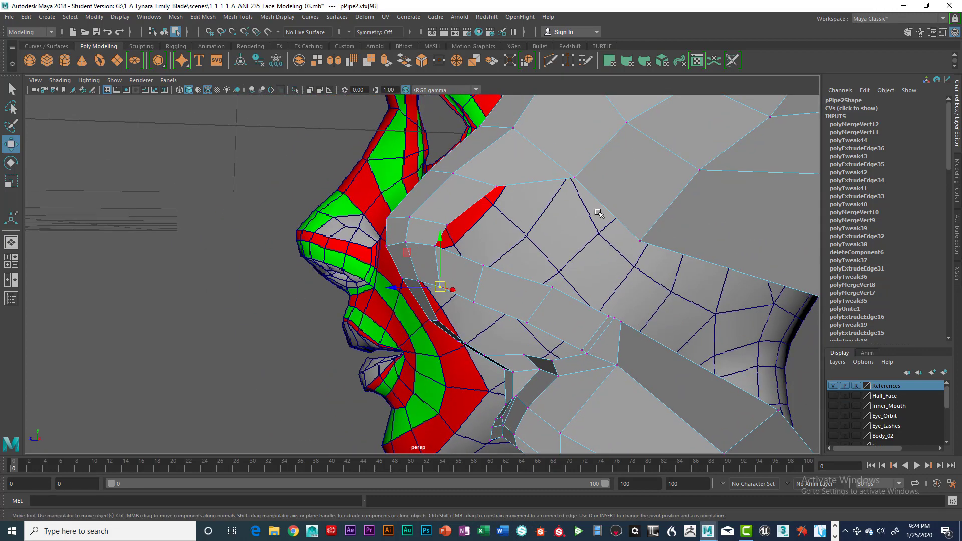
pyautogui.keyDown('alt'); pyautogui.moveTo(645, 243); pyautogui.dragTo(666, 235); pyautogui.keyUp('alt')
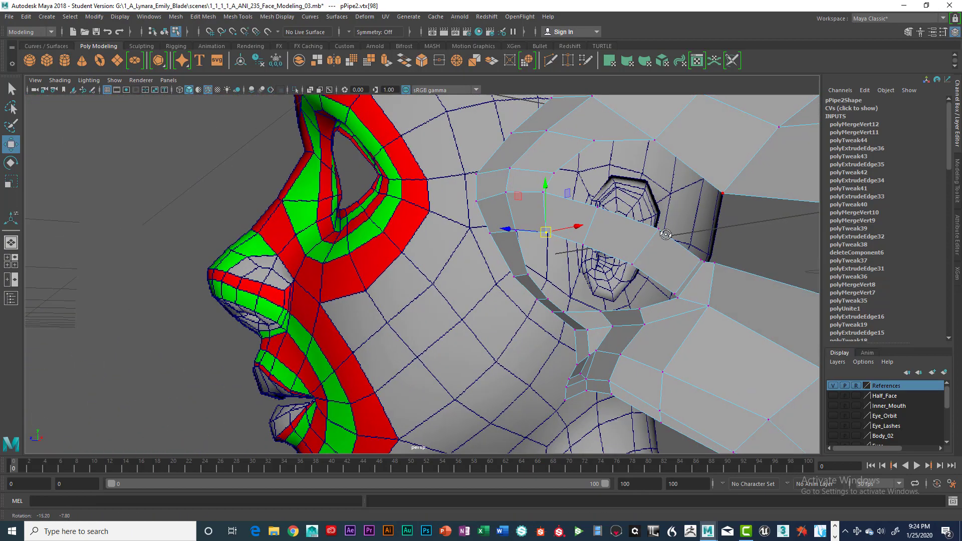
# - In the side view, align the upper vertices at the rear end of the nostril strip with the reference topology
pyautogui.press('space')
pyautogui.press('space')
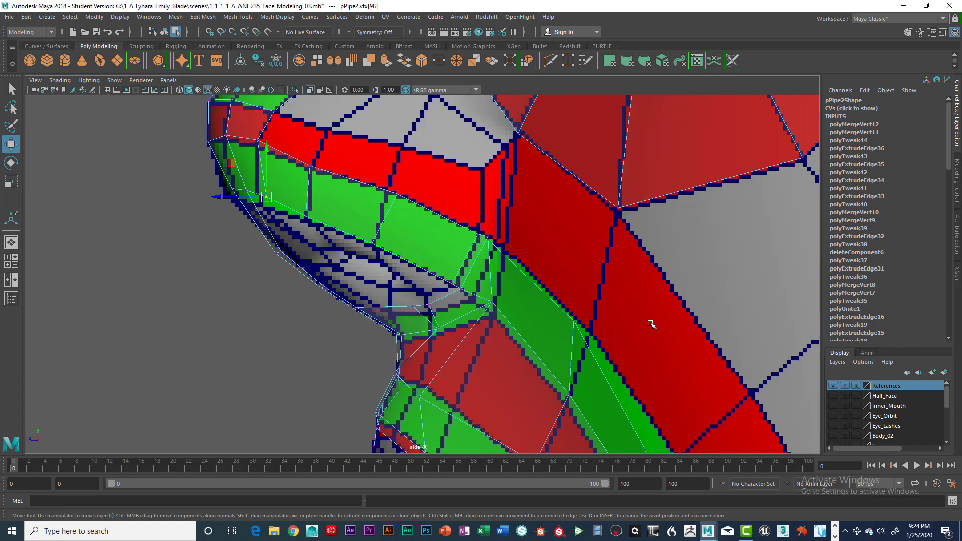
pyautogui.scroll(-2, 597, 309)
pyautogui.scroll(4, 570, 297)
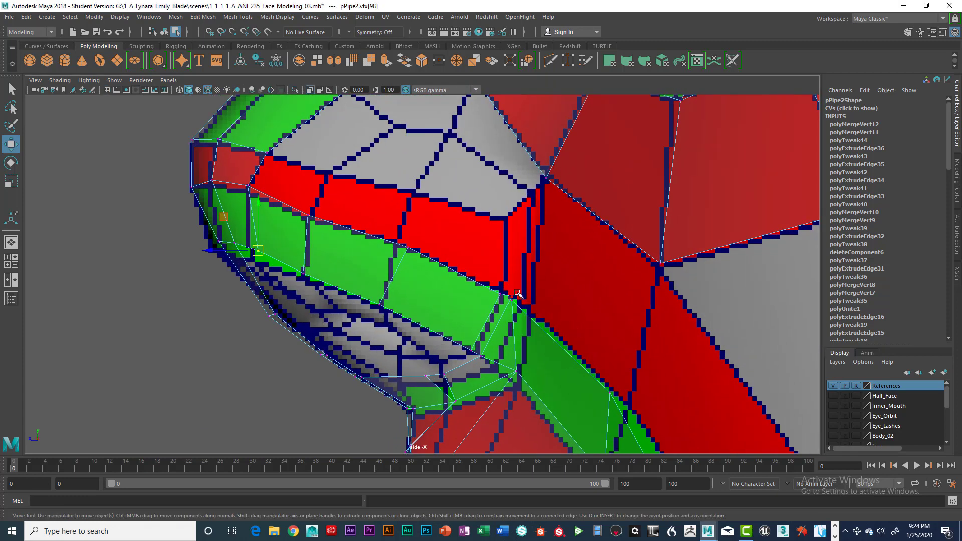
pyautogui.click(517, 300)
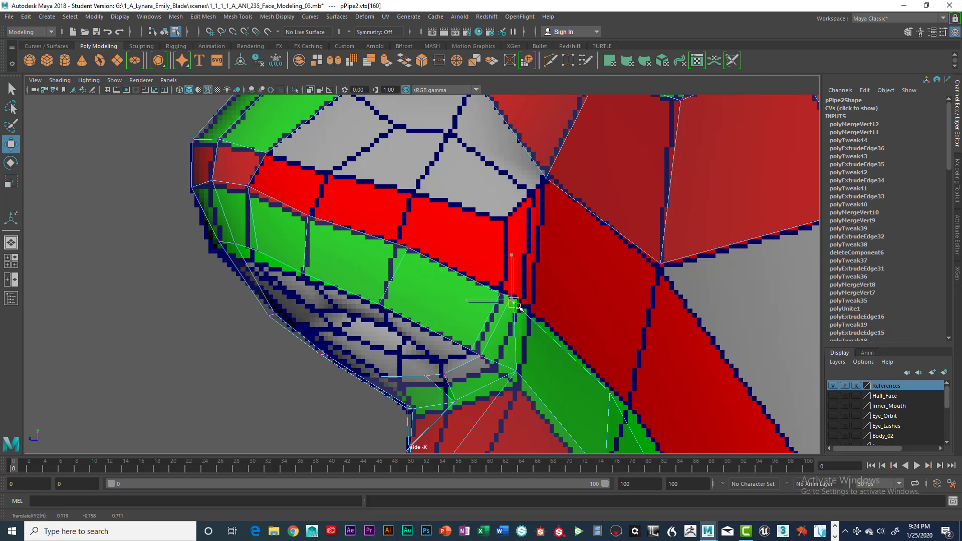
pyautogui.moveTo(520, 303)
pyautogui.mouseDown()
pyautogui.moveTo(537, 315)
pyautogui.moveTo(517, 301)
pyautogui.mouseUp()
pyautogui.moveTo(512, 299); pyautogui.dragTo(522, 305)
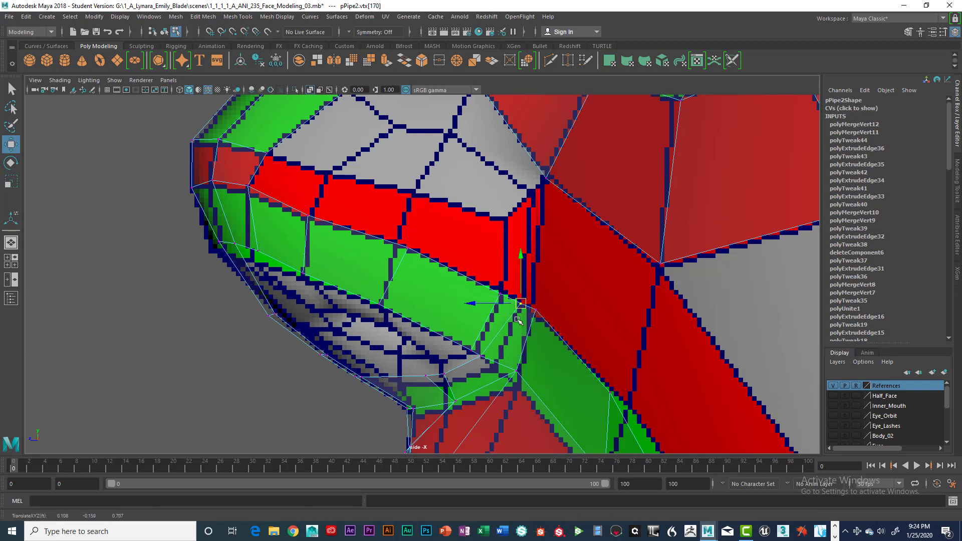
# - Fit the lower rear vertex and the next edge row of the nostril strip to the green reference band
pyautogui.click(477, 355)
pyautogui.moveTo(476, 353); pyautogui.dragTo(492, 361)
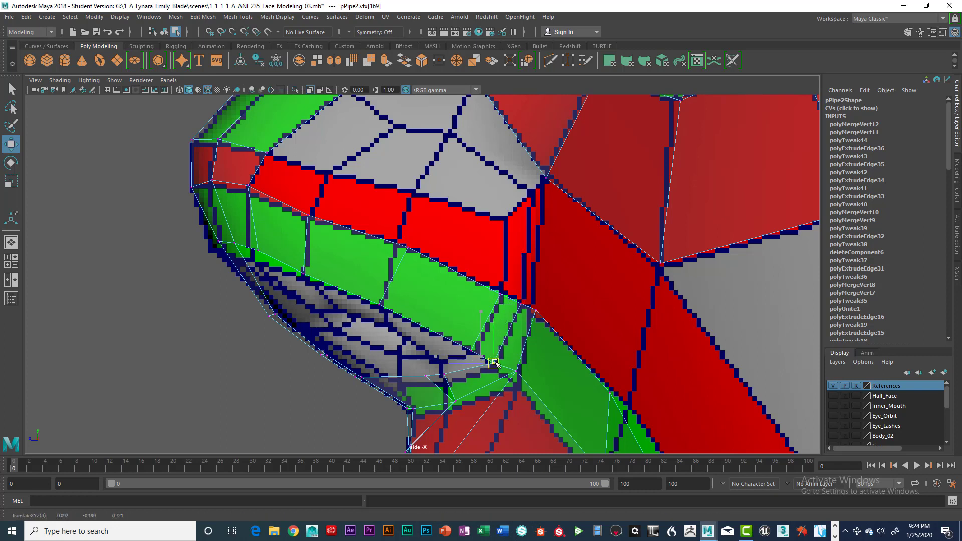
pyautogui.click(500, 294)
pyautogui.moveTo(500, 294); pyautogui.dragTo(501, 296)
pyautogui.click(473, 349)
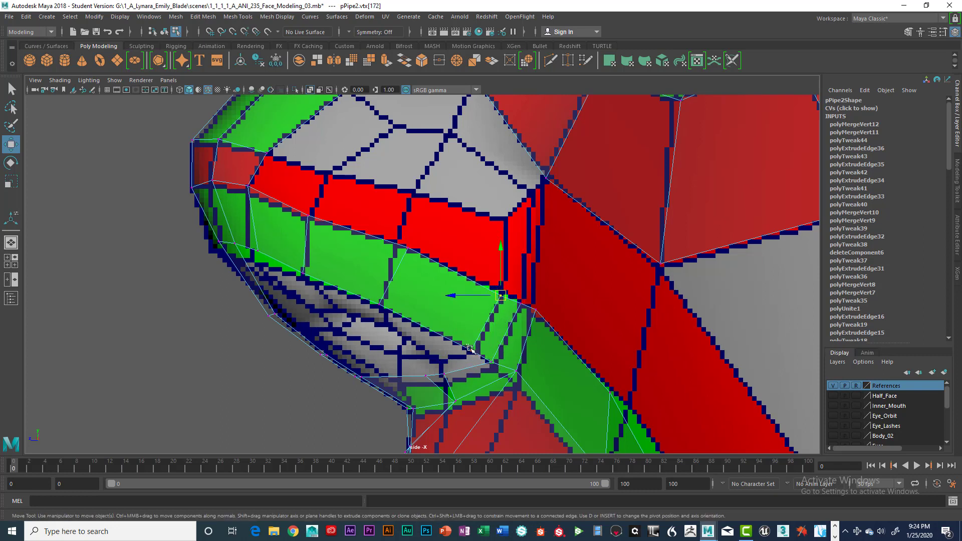
pyautogui.moveTo(474, 349); pyautogui.dragTo(476, 349)
pyautogui.click(501, 295)
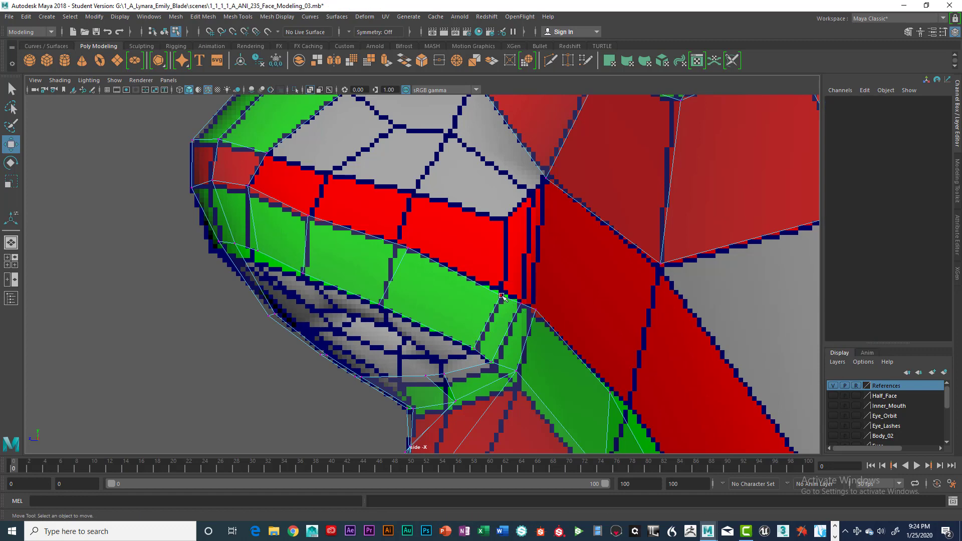
# - Shift the lower vertex at the rear nostril corner down onto the corner of the green reference band
pyautogui.click(536, 312)
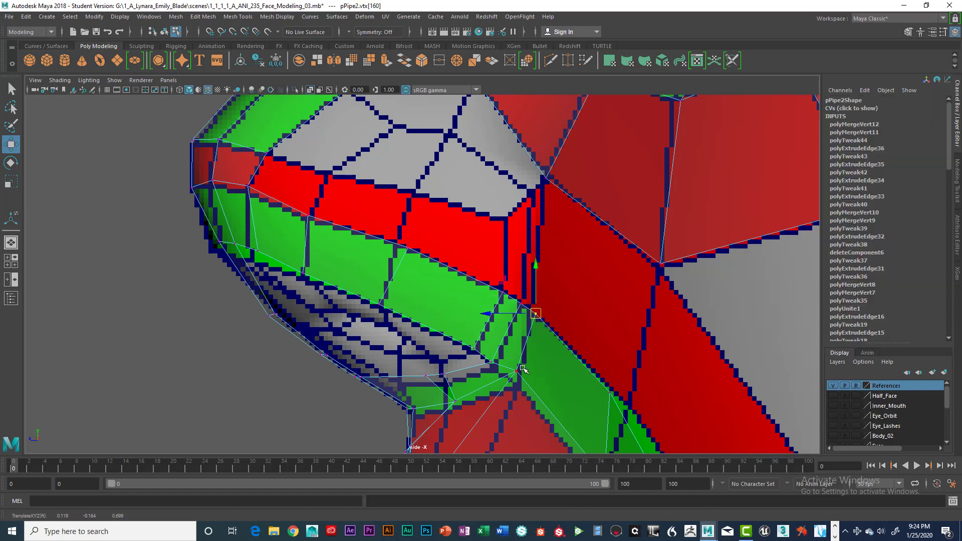
pyautogui.scroll(-2, 529, 362)
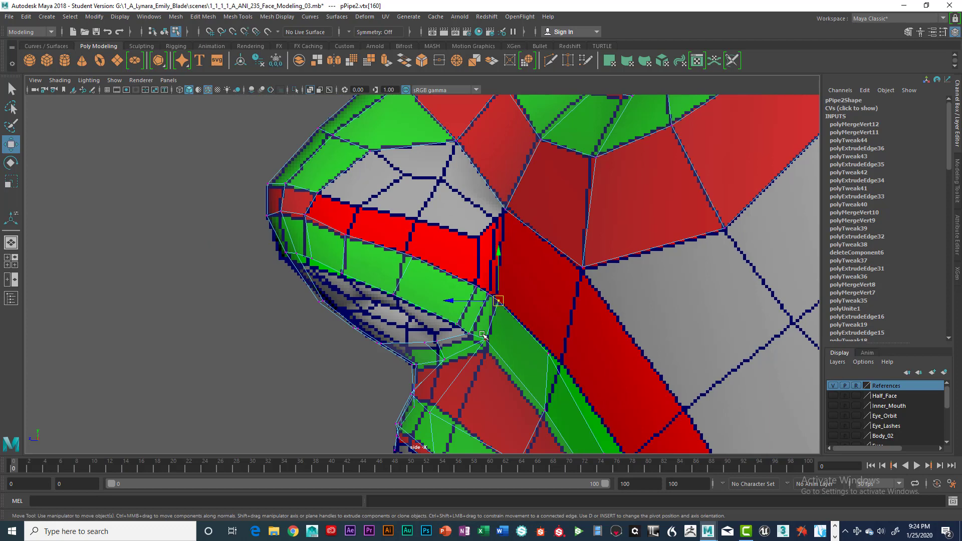
pyautogui.moveTo(486, 341); pyautogui.dragTo(489, 351)
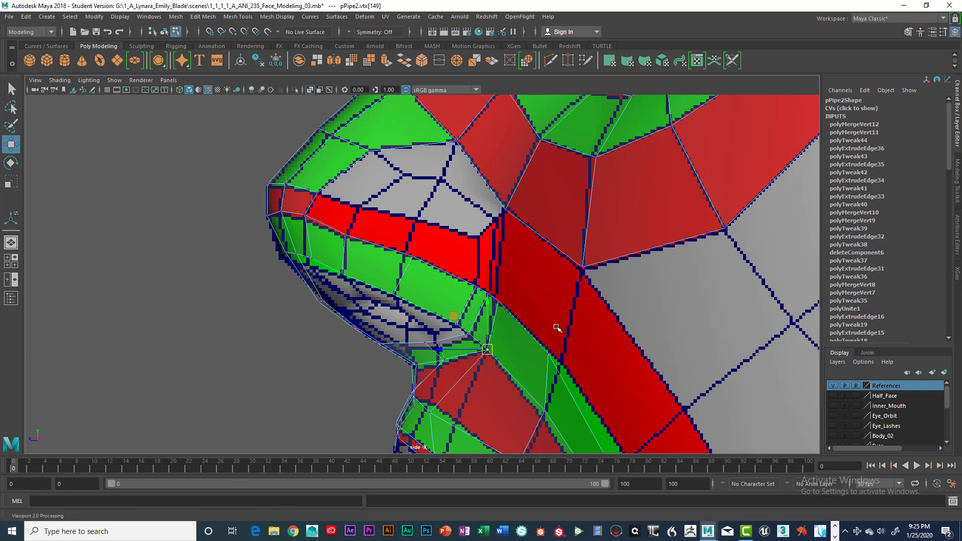
# - Fit the middle vertex on the nostril strip's upper edge to the boundary between the red and green reference bands
pyautogui.keyDown('alt'); pyautogui.click(527, 301); pyautogui.keyUp('alt')
pyautogui.keyDown('alt'); pyautogui.moveTo(525, 297); pyautogui.dragTo(530, 316, button='middle'); pyautogui.keyUp('alt')
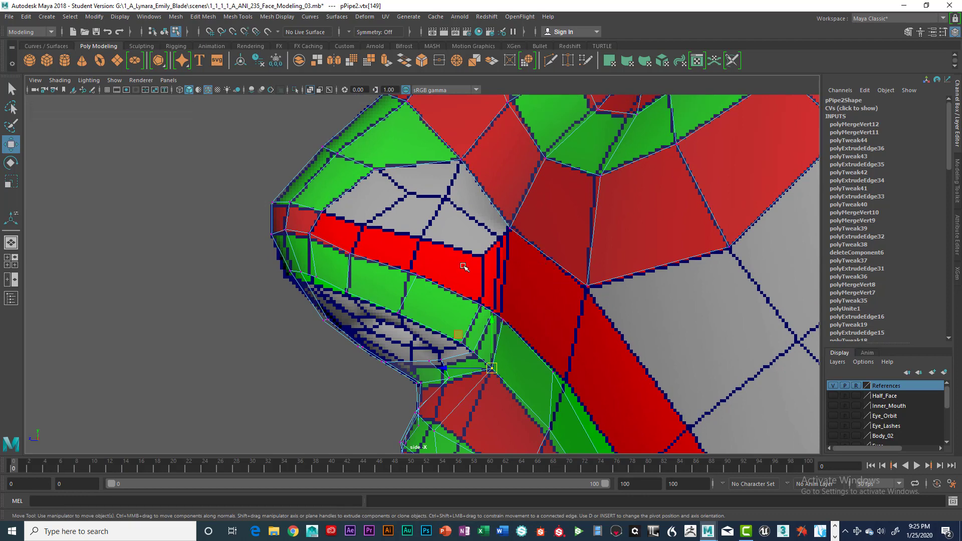
pyautogui.click(407, 271)
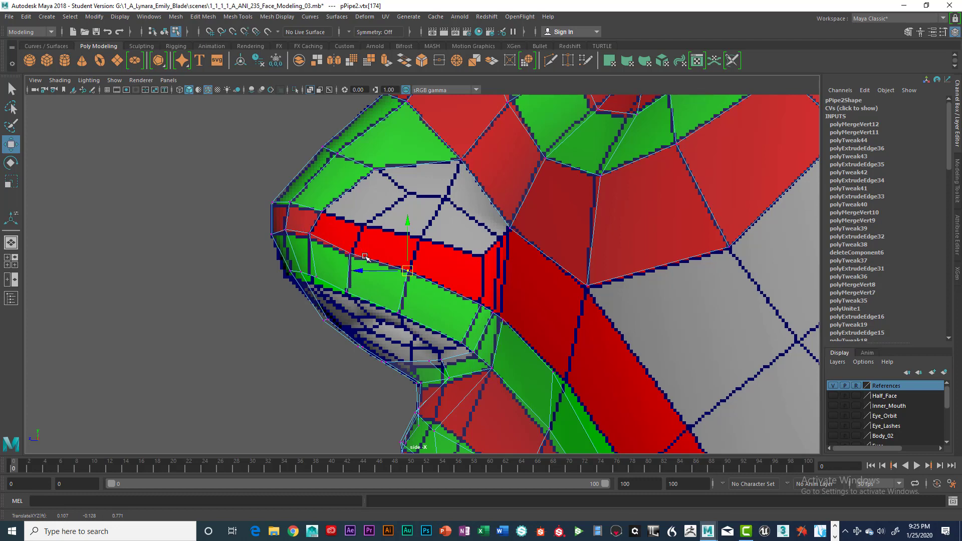
# - Select the edges along the upper border of the green nostril strip, from the nose tip back to the cheek
pyautogui.moveTo(364, 253); pyautogui.dragTo(369, 217, button='right')
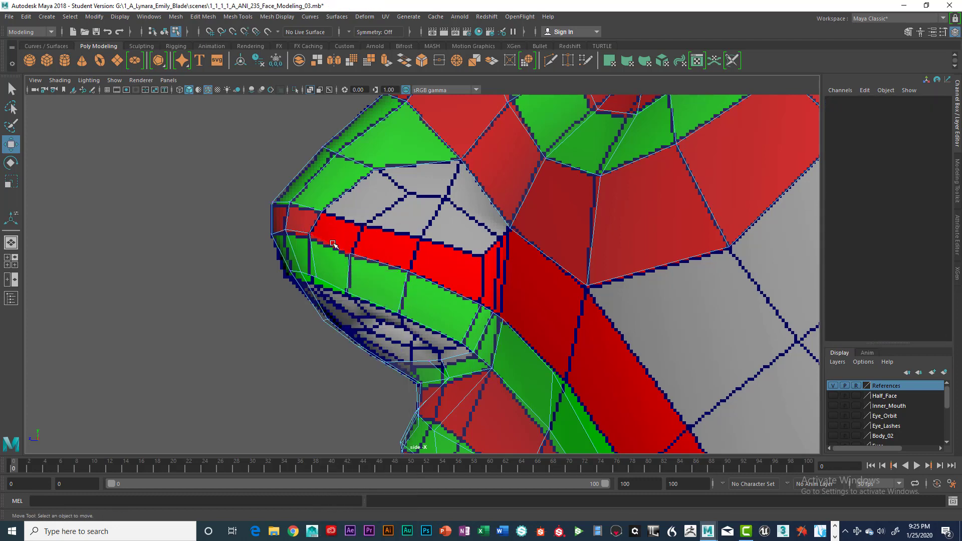
pyautogui.click(333, 244)
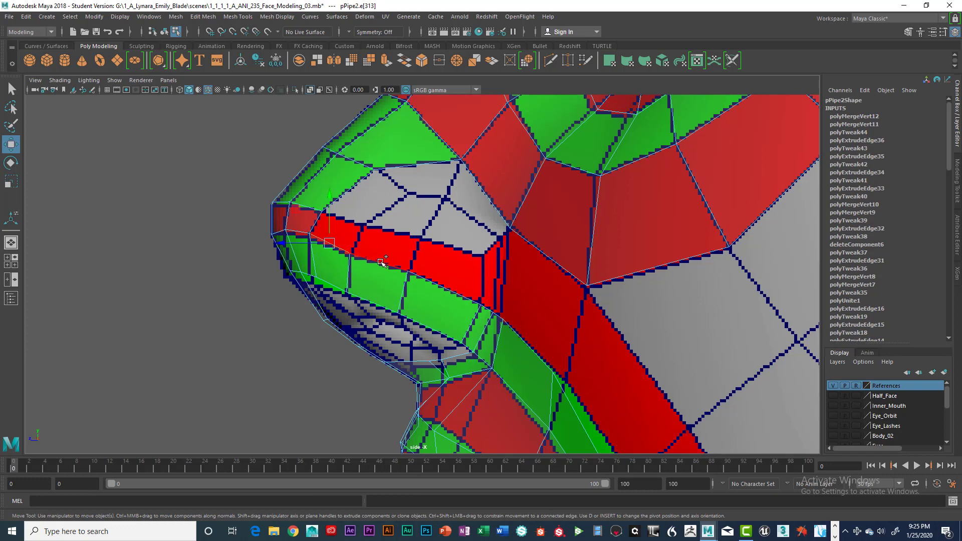
pyautogui.click(382, 261)
pyautogui.click(436, 283)
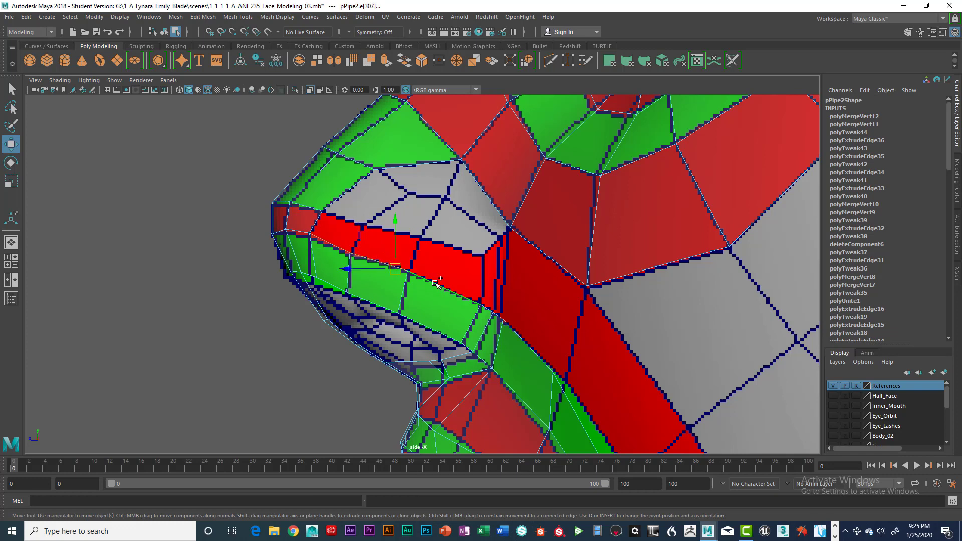
pyautogui.click(492, 308)
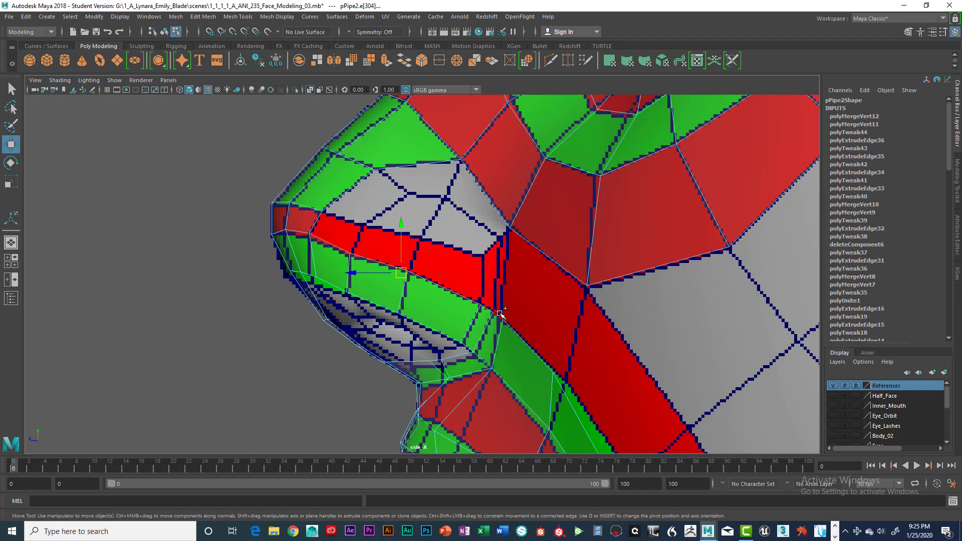
pyautogui.click(553, 328)
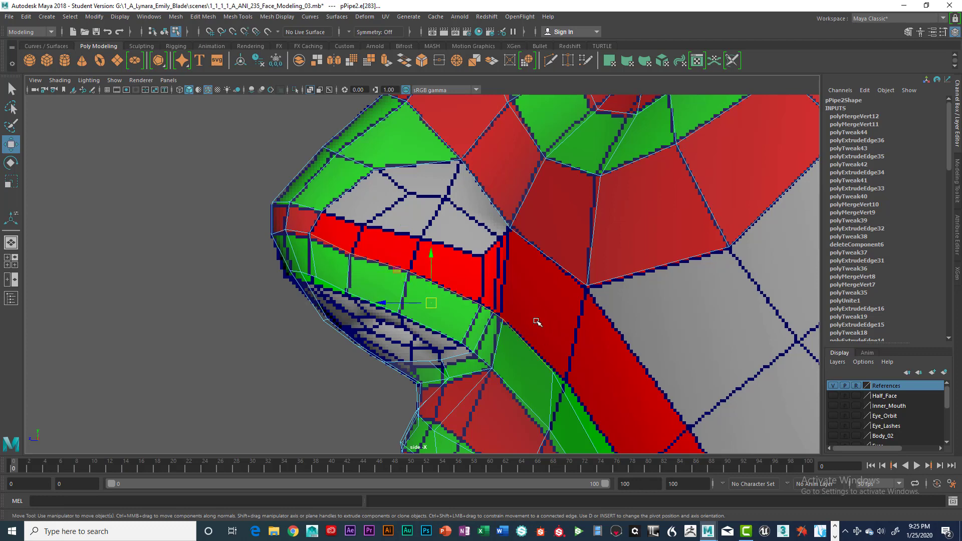
# - Examine the selected nostril border edges and the adjoining mouth strip from several angles in the perspective view
pyautogui.scroll(-3, 538, 322)
pyautogui.press('space')
pyautogui.press('space')
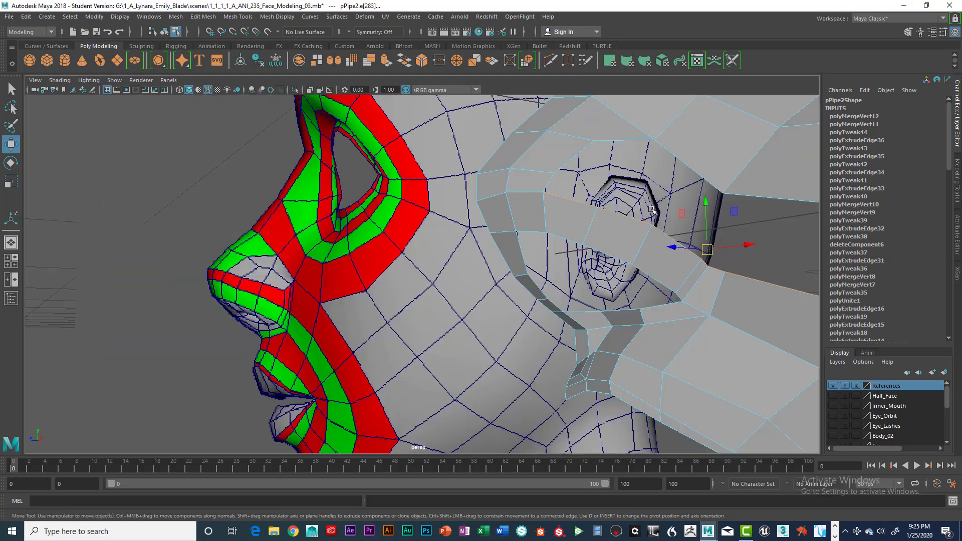
pyautogui.keyDown('alt'); pyautogui.moveTo(643, 227); pyautogui.dragTo(635, 242); pyautogui.keyUp('alt')
pyautogui.keyDown('alt'); pyautogui.moveTo(660, 278); pyautogui.dragTo(639, 280); pyautogui.keyUp('alt')
pyautogui.keyDown('alt'); pyautogui.moveTo(639, 280); pyautogui.dragTo(597, 296, button='middle'); pyautogui.keyUp('alt')
pyautogui.keyDown('alt'); pyautogui.moveTo(597, 296); pyautogui.dragTo(576, 308); pyautogui.keyUp('alt')
pyautogui.keyDown('alt'); pyautogui.moveTo(510, 328); pyautogui.dragTo(503, 325); pyautogui.keyUp('alt')
pyautogui.scroll(2, 530, 315)
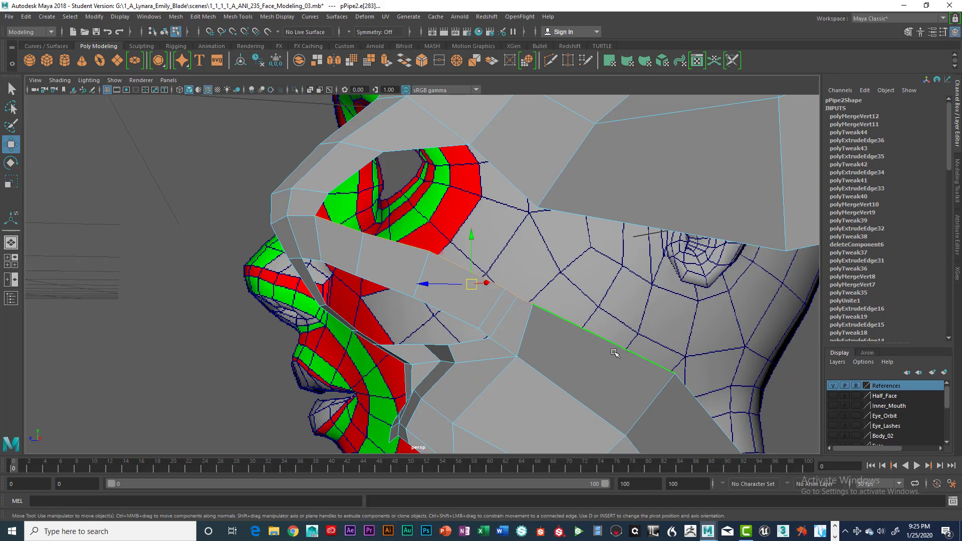
pyautogui.keyDown('alt'); pyautogui.moveTo(606, 349); pyautogui.dragTo(683, 359); pyautogui.keyUp('alt')
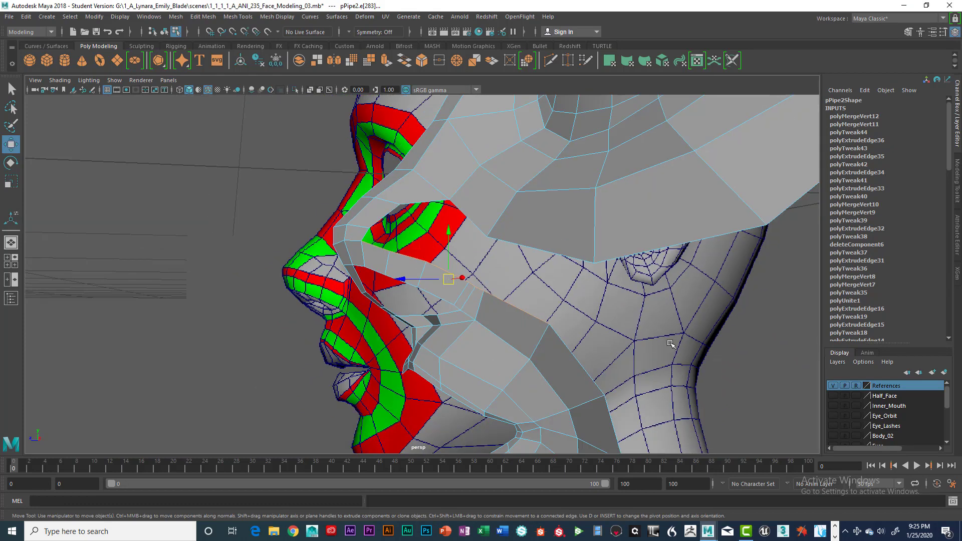
pyautogui.press('q')
pyautogui.keyDown('alt'); pyautogui.moveTo(499, 316); pyautogui.dragTo(525, 327); pyautogui.keyUp('alt')
# - In the side view, move two outer vertices of the strip beside the mouth corner onto the green reference band's outer edge
pyautogui.press('space')
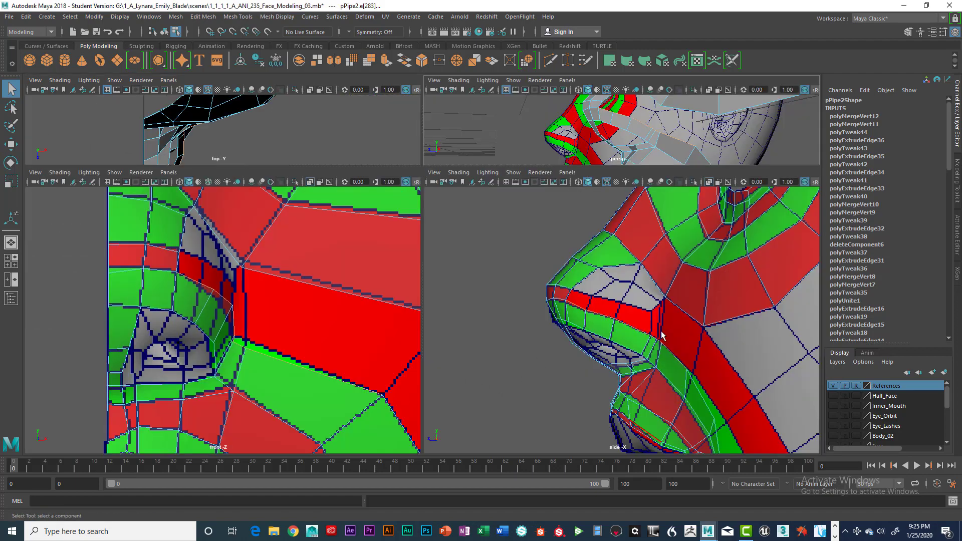
pyautogui.press('space')
pyautogui.scroll(-5, 663, 345)
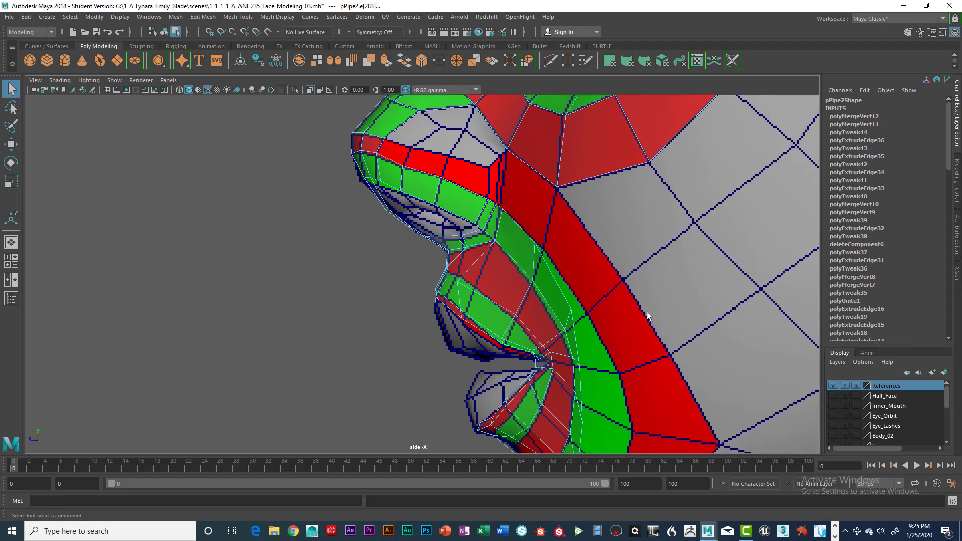
pyautogui.keyDown('alt'); pyautogui.moveTo(647, 312); pyautogui.dragTo(626, 285, button='middle'); pyautogui.keyUp('alt')
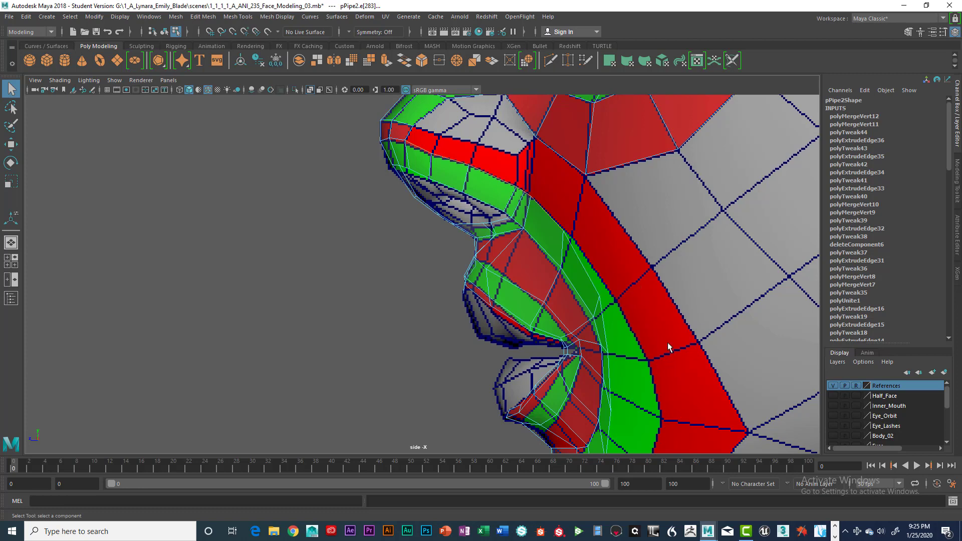
pyautogui.scroll(-3, 667, 341)
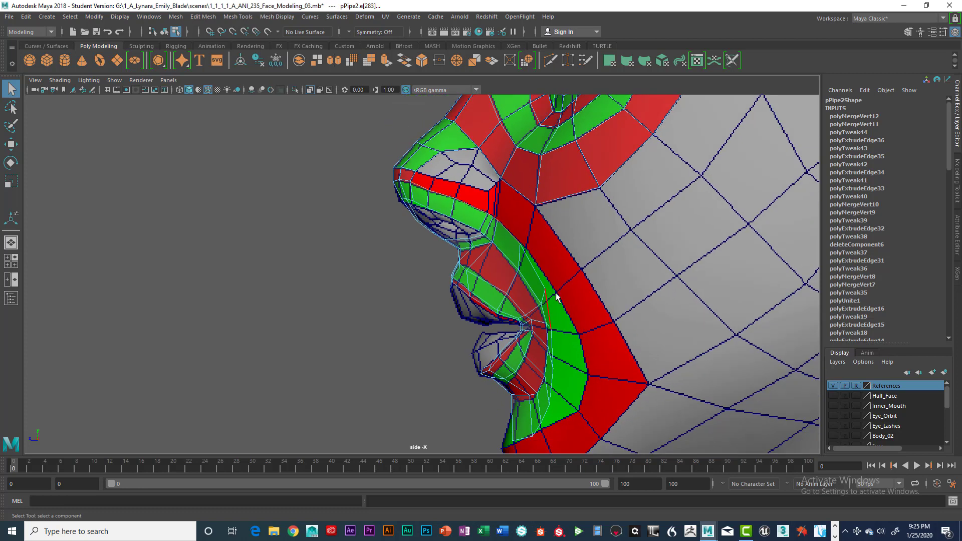
pyautogui.scroll(2, 574, 278)
pyautogui.keyDown('alt'); pyautogui.moveTo(577, 283); pyautogui.dragTo(543, 264, button='middle'); pyautogui.keyUp('alt')
pyautogui.scroll(2, 555, 230)
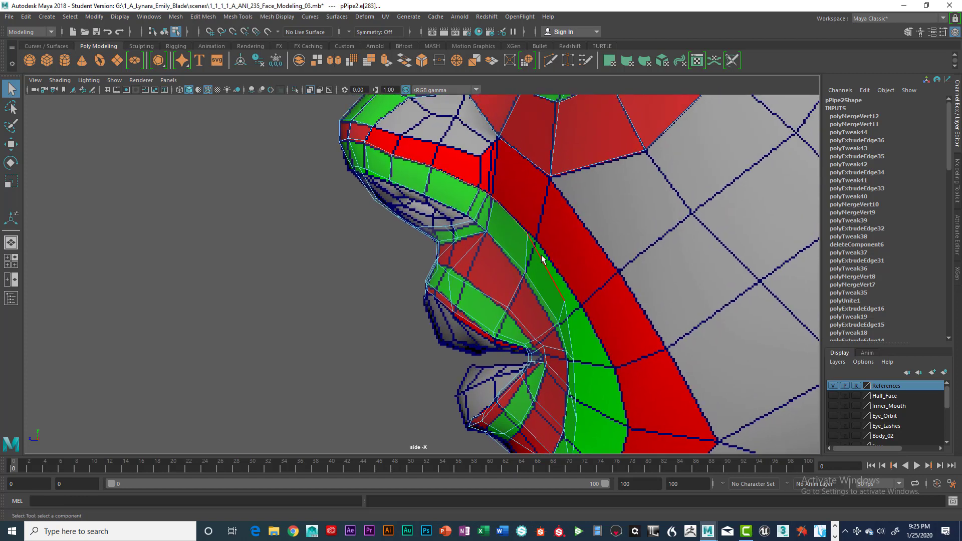
pyautogui.moveTo(542, 258); pyautogui.dragTo(519, 257, button='right')
pyautogui.click(565, 301)
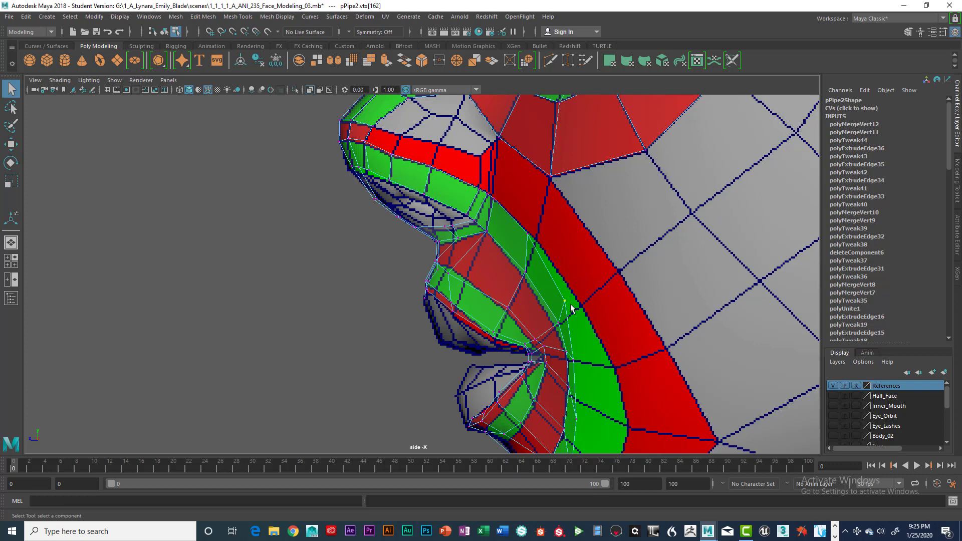
pyautogui.press('w')
pyautogui.moveTo(565, 302); pyautogui.dragTo(583, 304)
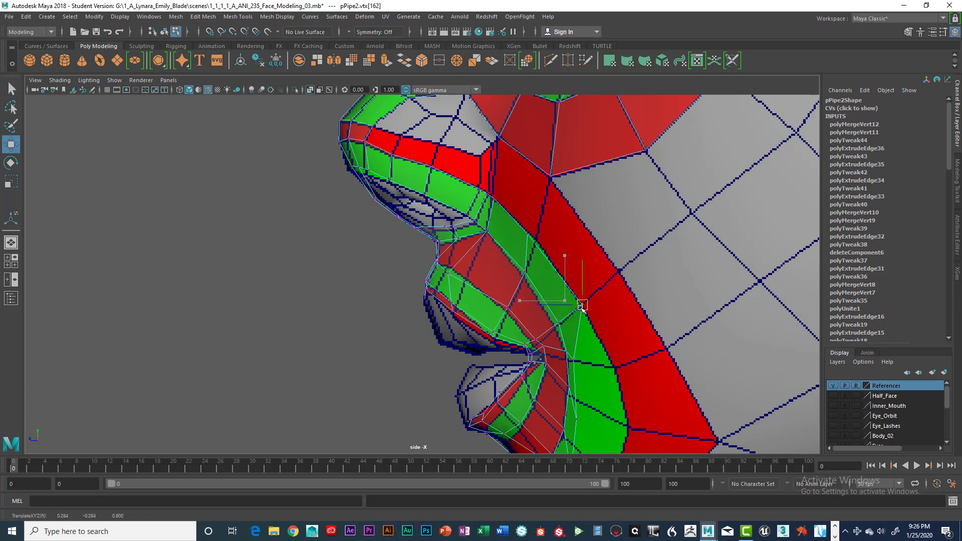
pyautogui.click(616, 367)
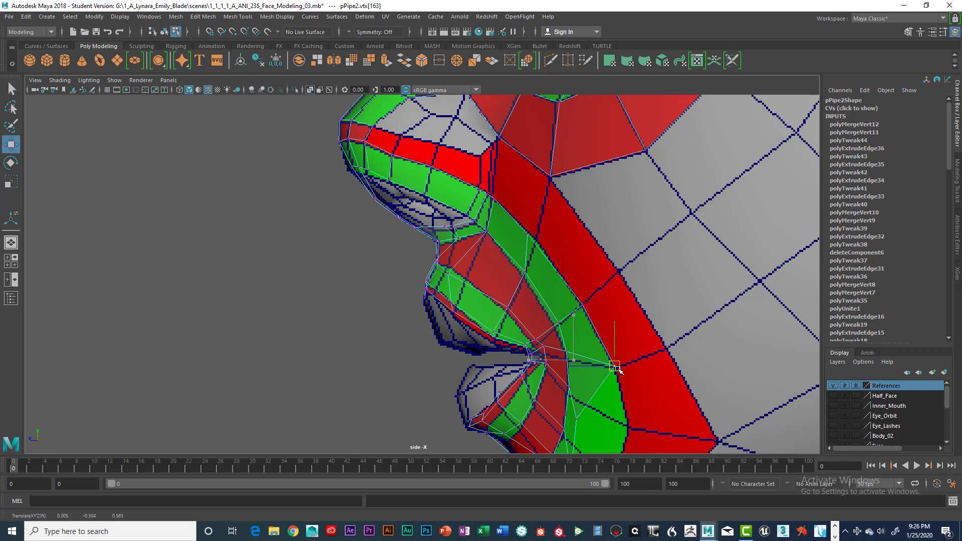
# - Fit the remaining outer vertices of the mouth strip to the green reference band's edge, from below the mouth corner to the chin
pyautogui.keyDown('alt'); pyautogui.moveTo(614, 346); pyautogui.dragTo(614, 243, button='middle'); pyautogui.keyUp('alt')
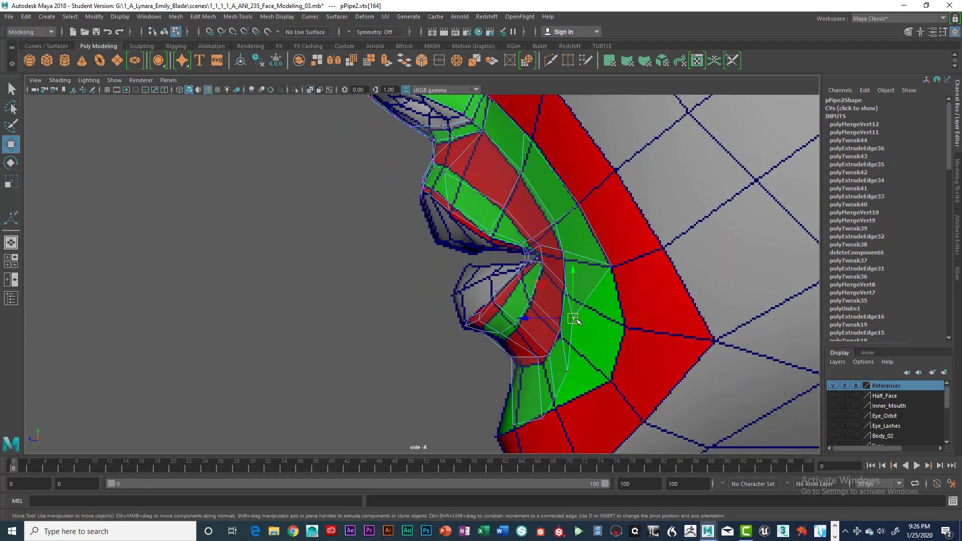
pyautogui.click(626, 326)
pyautogui.keyDown('alt'); pyautogui.moveTo(611, 353); pyautogui.dragTo(627, 322, button='middle'); pyautogui.keyUp('alt')
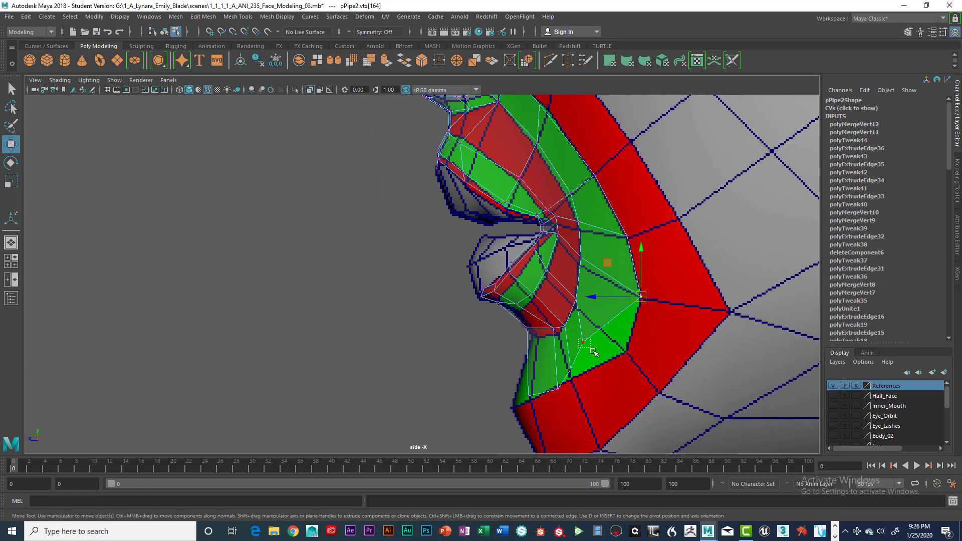
pyautogui.click(626, 353)
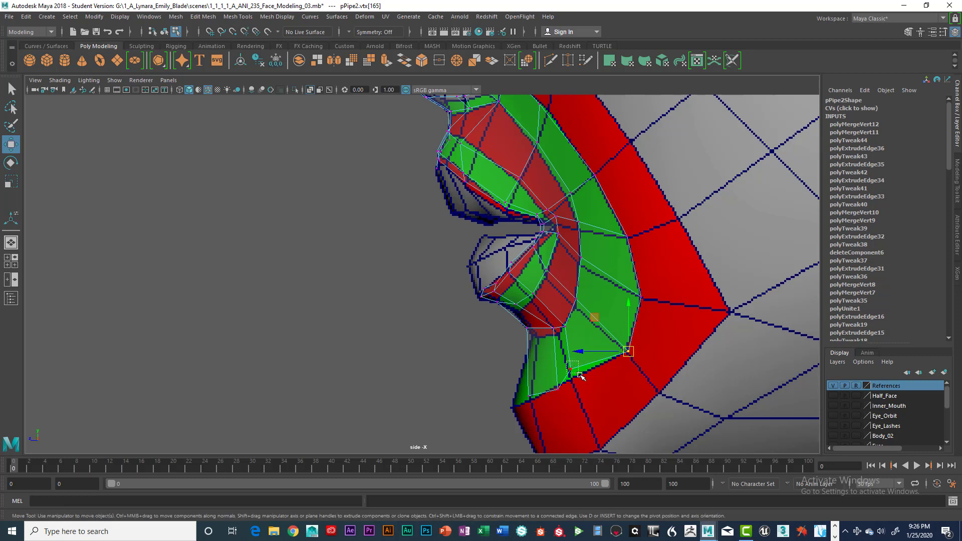
pyautogui.click(572, 377)
pyautogui.click(514, 404)
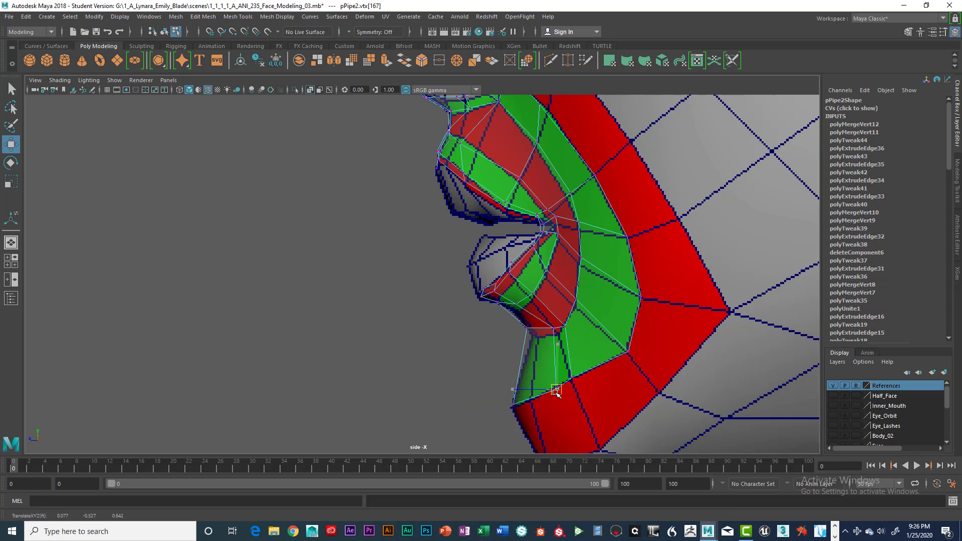
pyautogui.click(534, 398)
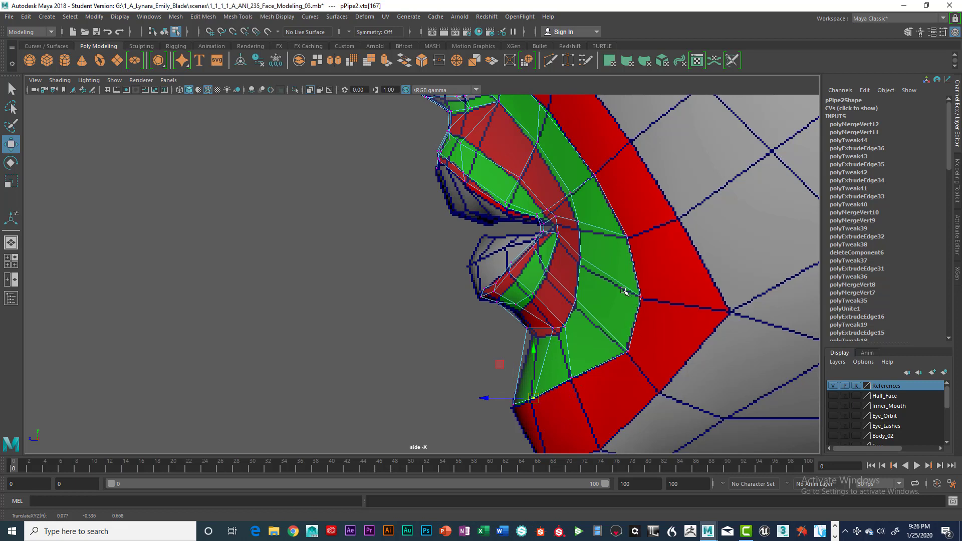
# - Align the strip's inner vertices, from below the lower lip up to the mouth corner, with the red-green reference boundary
pyautogui.click(541, 335)
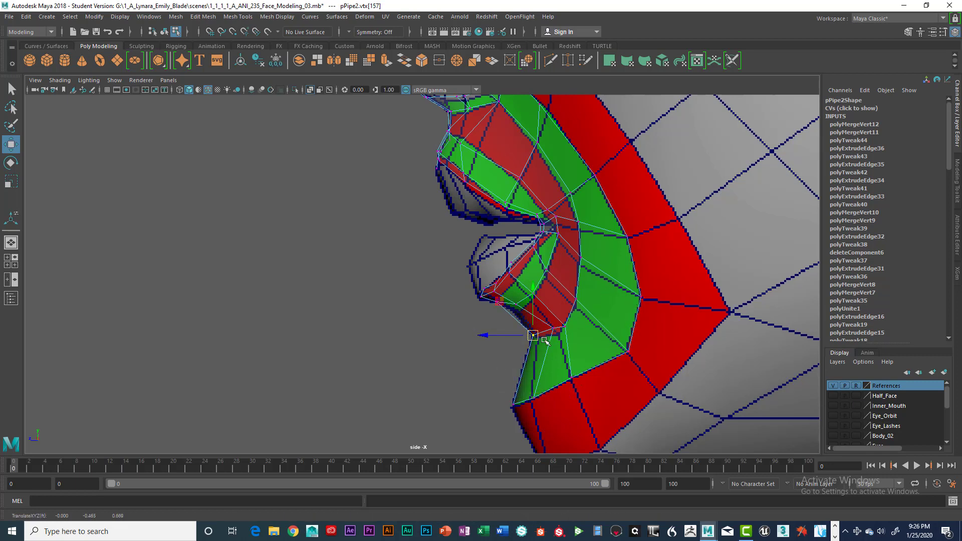
pyautogui.click(544, 335)
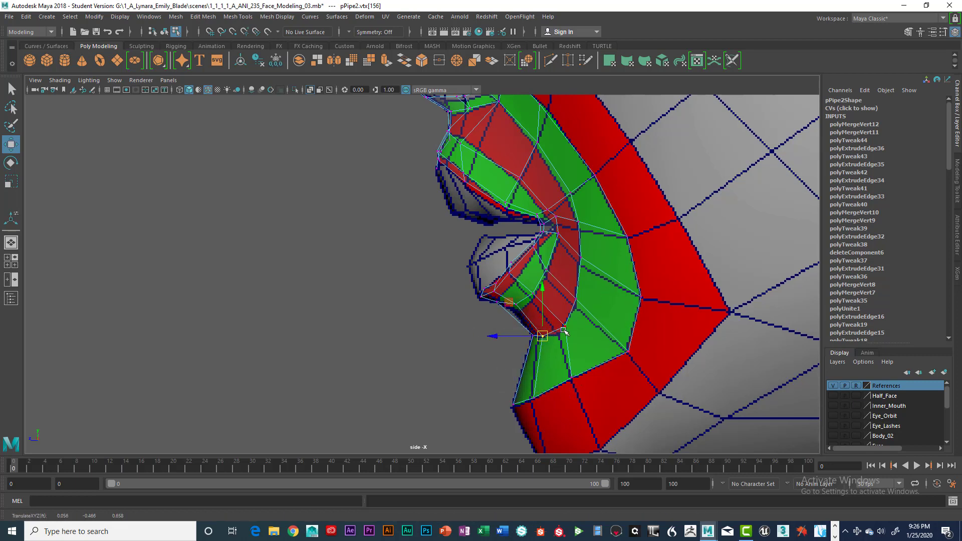
pyautogui.click(565, 327)
pyautogui.moveTo(566, 327); pyautogui.dragTo(575, 311, button='middle')
pyautogui.click(579, 261)
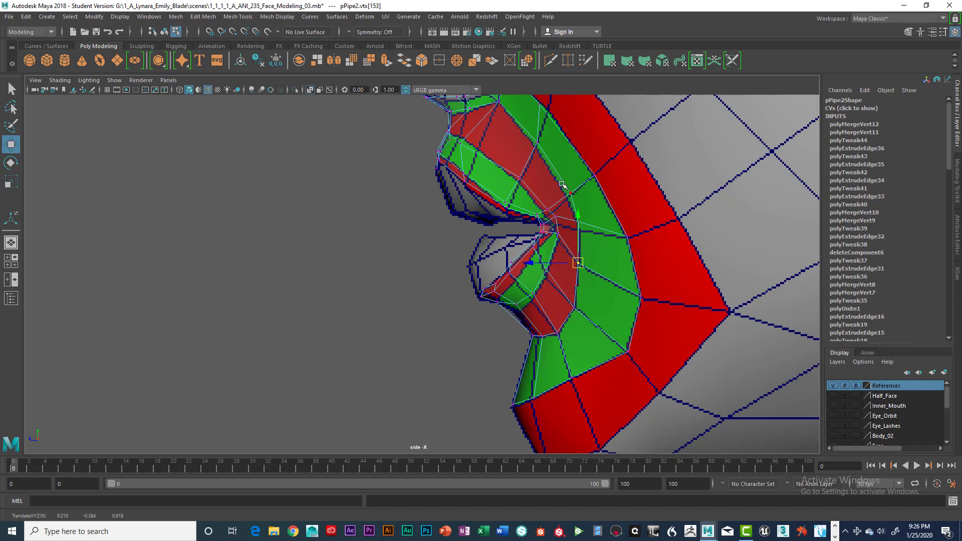
# - In the perspective view, extend the nostril edge selection along the outer border of the mouth strip down to the chin
pyautogui.scroll(-3, 647, 313)
pyautogui.press('space')
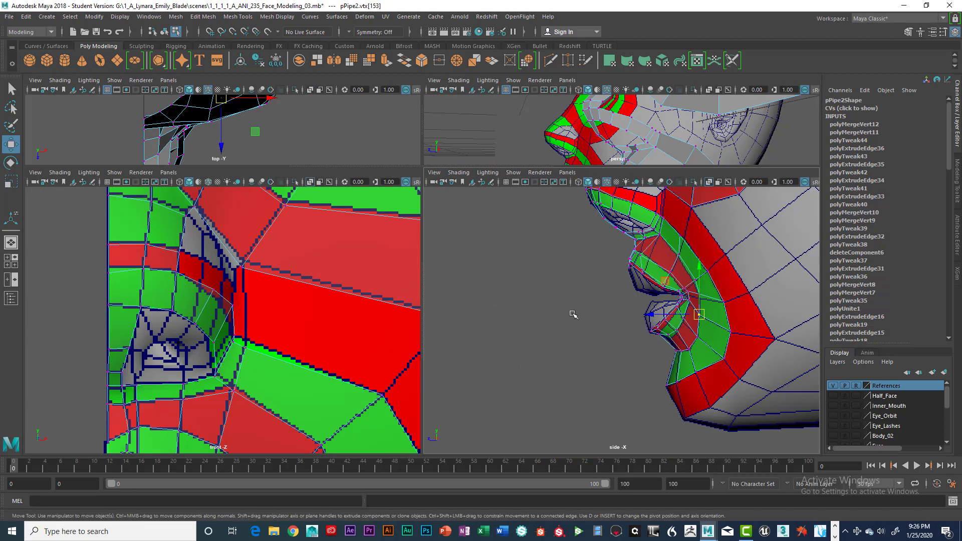
pyautogui.press('space')
pyautogui.press('space')
pyautogui.press('space')
pyautogui.keyDown('alt'); pyautogui.moveTo(576, 200); pyautogui.dragTo(551, 210); pyautogui.keyUp('alt')
pyautogui.keyDown('alt'); pyautogui.moveTo(551, 221); pyautogui.dragTo(466, 157, button='middle'); pyautogui.keyUp('alt')
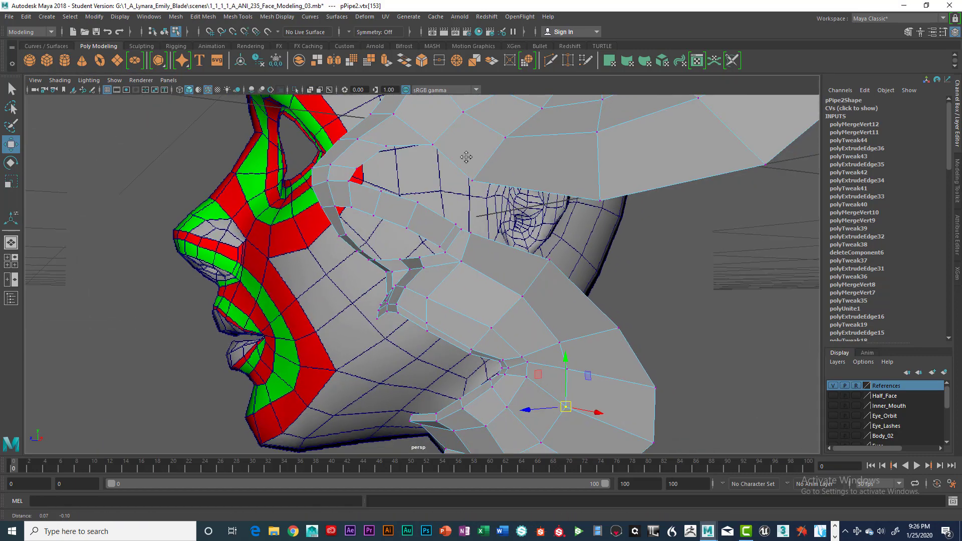
pyautogui.keyDown('alt'); pyautogui.moveTo(466, 157); pyautogui.dragTo(518, 236); pyautogui.keyUp('alt')
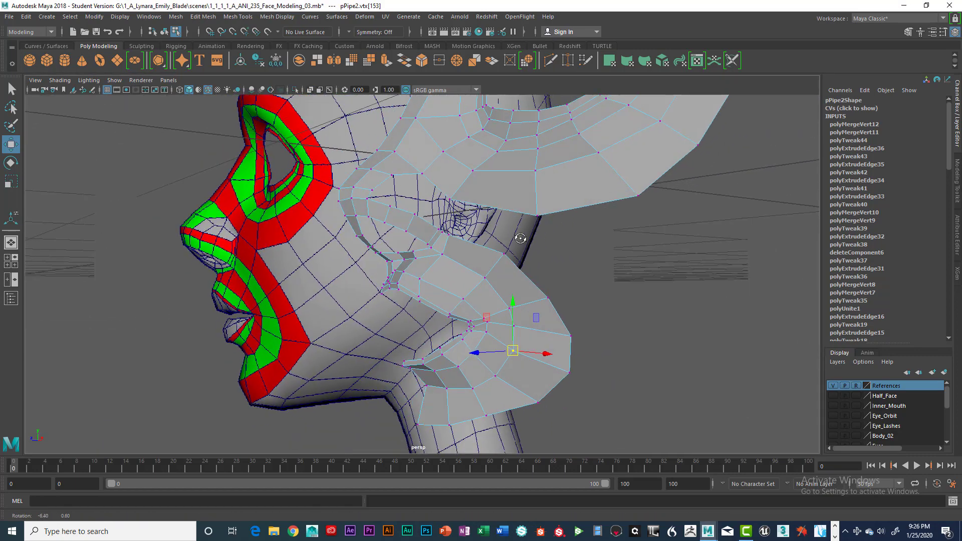
pyautogui.moveTo(395, 208); pyautogui.dragTo(390, 178, button='right')
pyautogui.click(399, 214)
pyautogui.click(396, 217)
pyautogui.press('q')
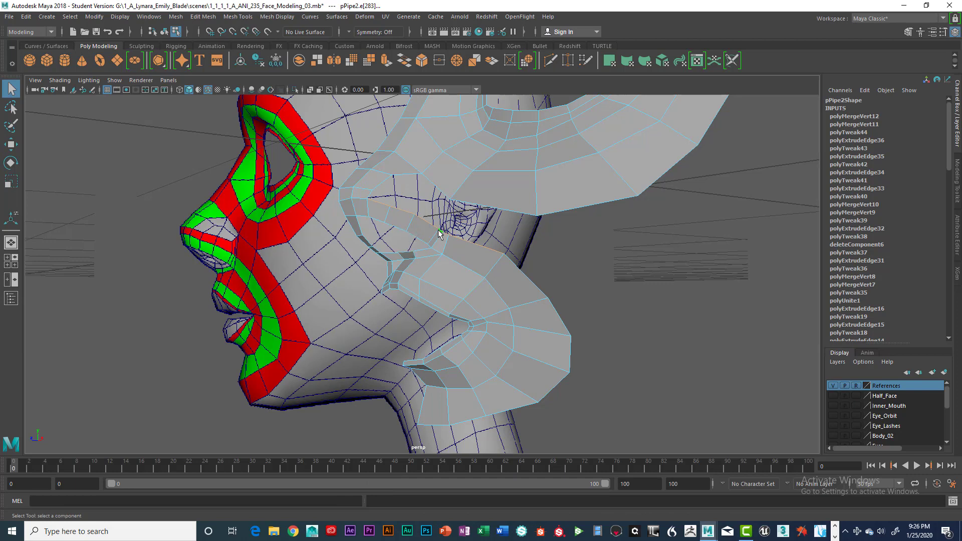
pyautogui.keyDown('shift'); pyautogui.click(519, 270); pyautogui.keyUp('shift')
pyautogui.keyDown('shift'); pyautogui.click(534, 398); pyautogui.keyUp('shift')
pyautogui.keyDown('shift'); pyautogui.click(513, 408); pyautogui.keyUp('shift')
pyautogui.keyDown('shift'); pyautogui.click(474, 419); pyautogui.keyUp('shift')
pyautogui.keyDown('shift'); pyautogui.click(436, 425); pyautogui.keyUp('shift')
# - Extrude the selected nostril and mouth border edges and spread the new strip outward over the red reference band in the front view
pyautogui.press('space')
pyautogui.press('space')
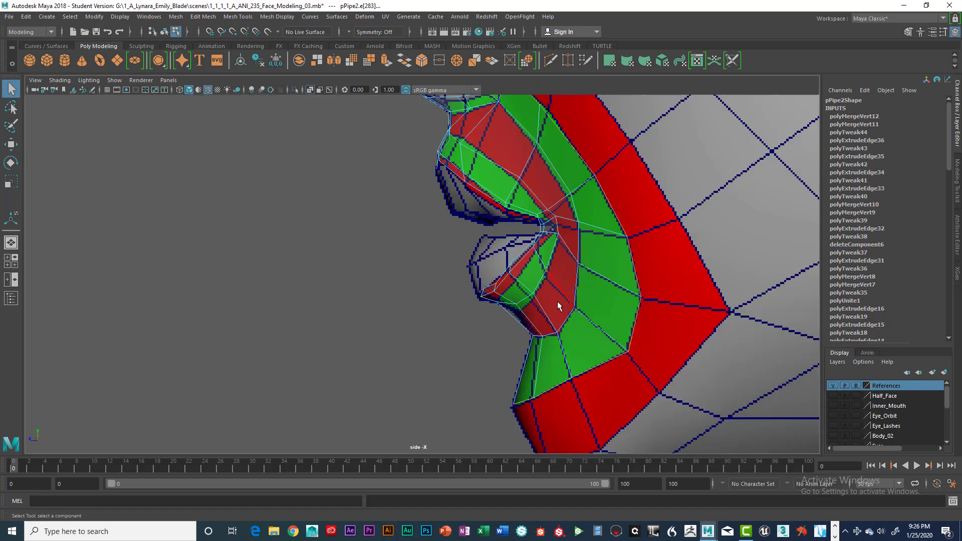
pyautogui.scroll(-4, 553, 301)
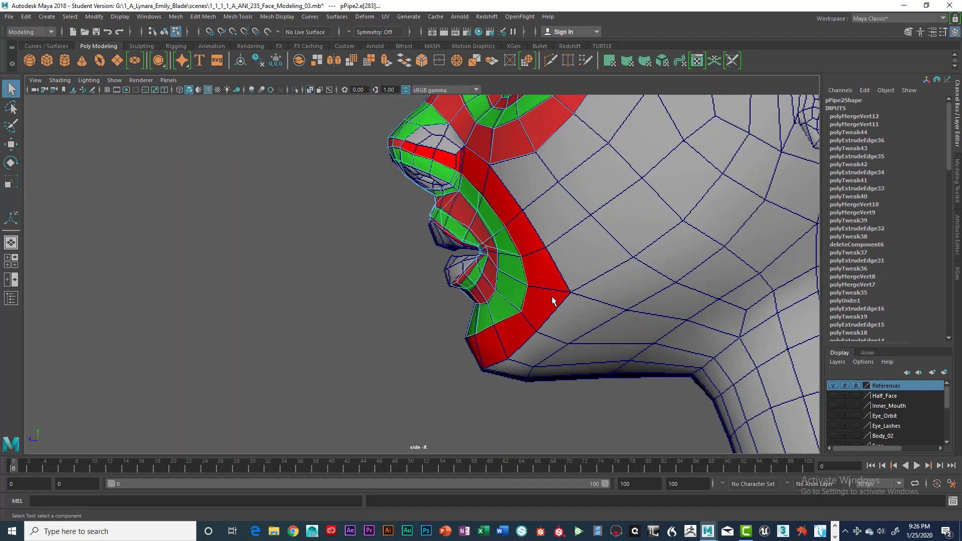
pyautogui.scroll(-5, 553, 301)
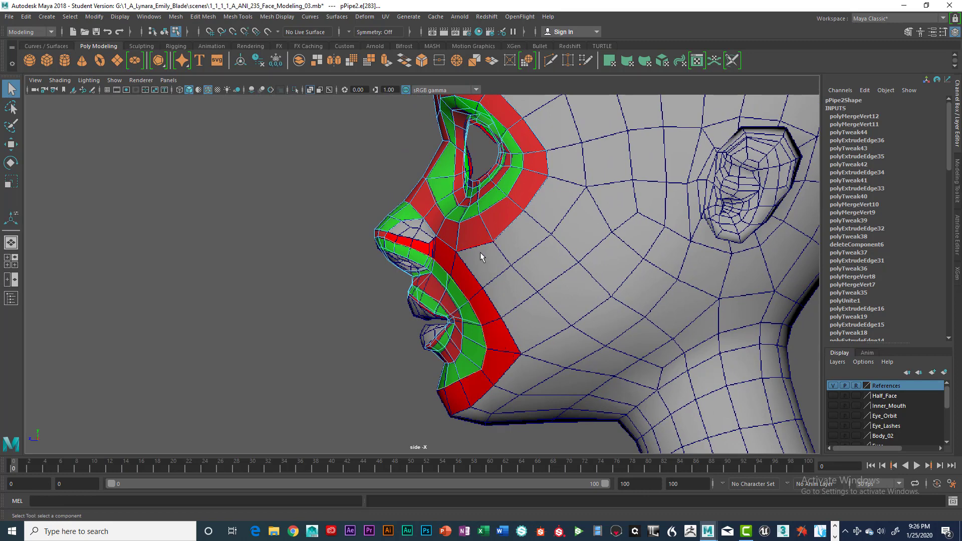
pyautogui.hotkey('ctrl', 'e')
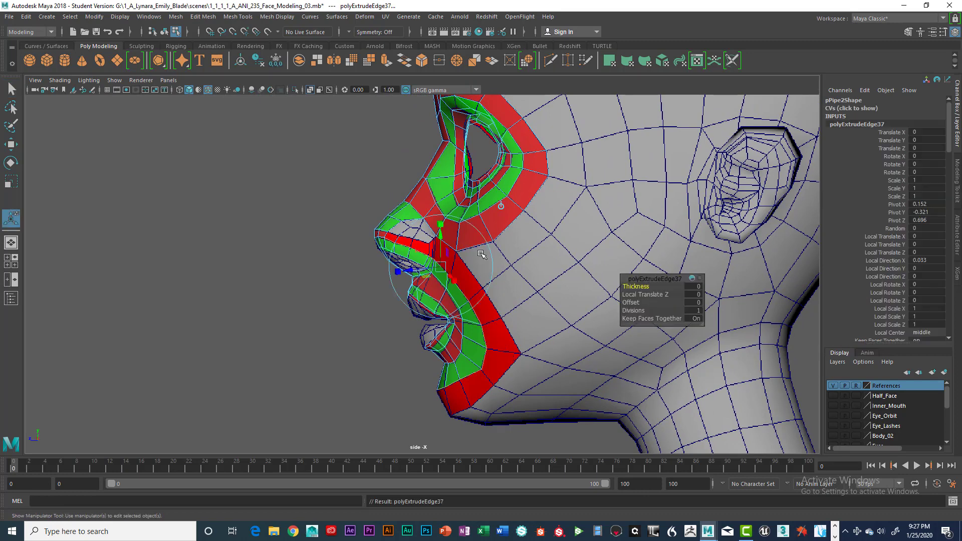
pyautogui.press('space')
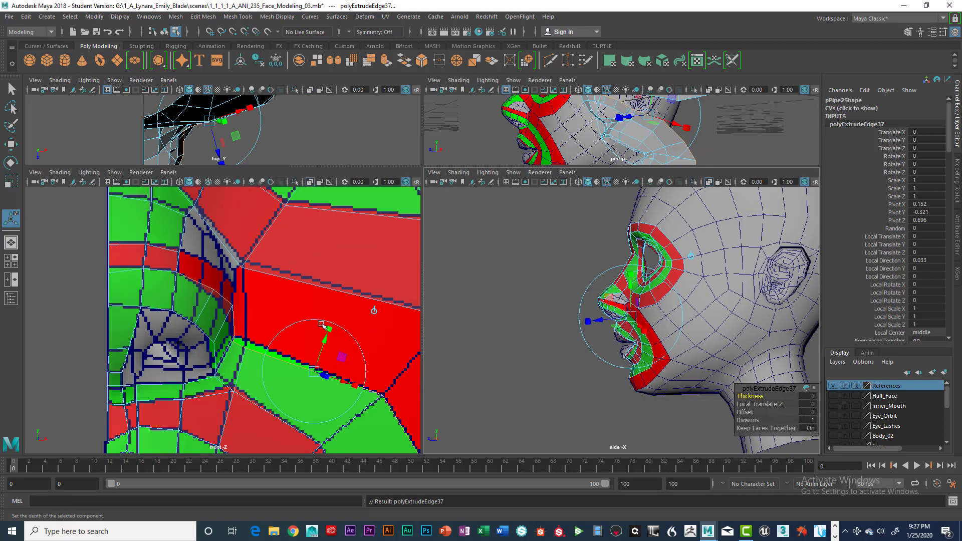
pyautogui.press('space')
pyautogui.scroll(-6, 513, 262)
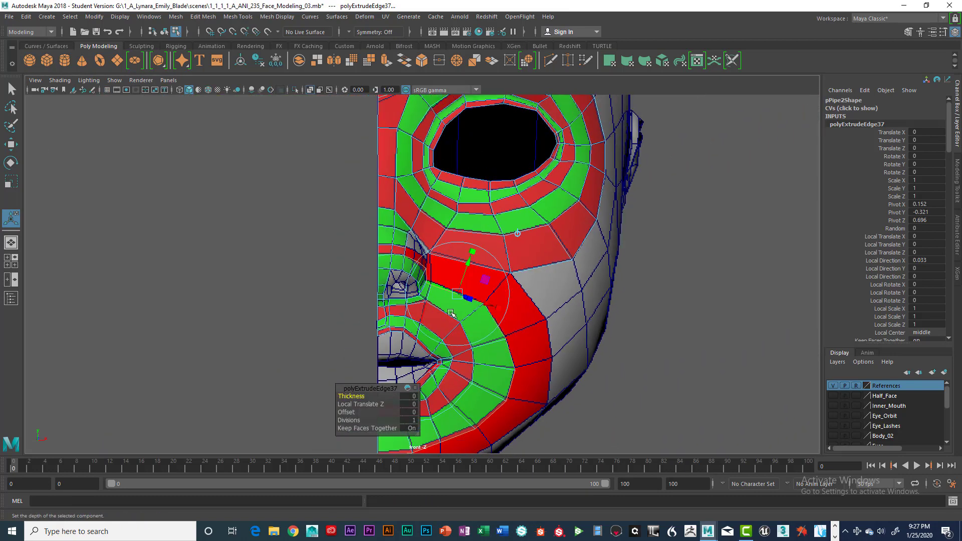
pyautogui.press('r')
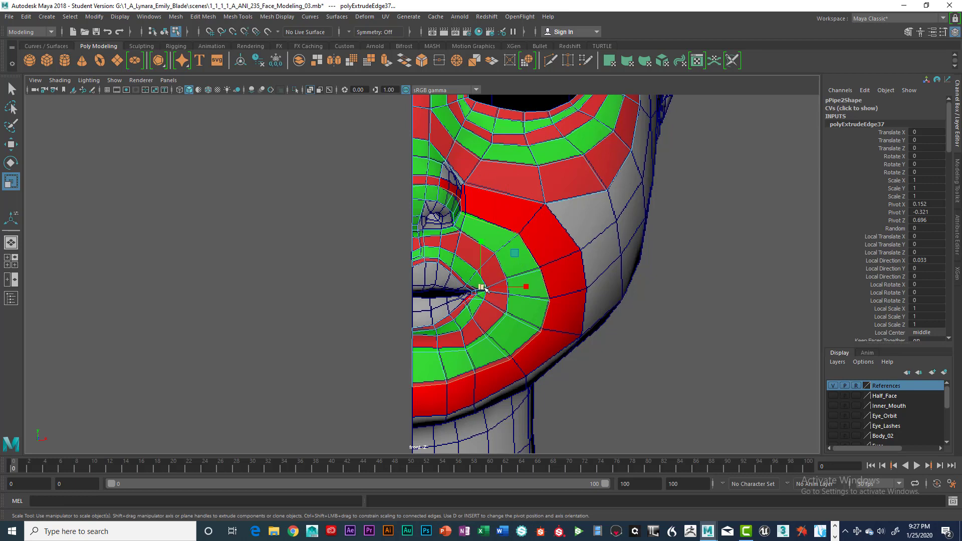
pyautogui.moveTo(484, 288); pyautogui.dragTo(557, 287)
pyautogui.press('w')
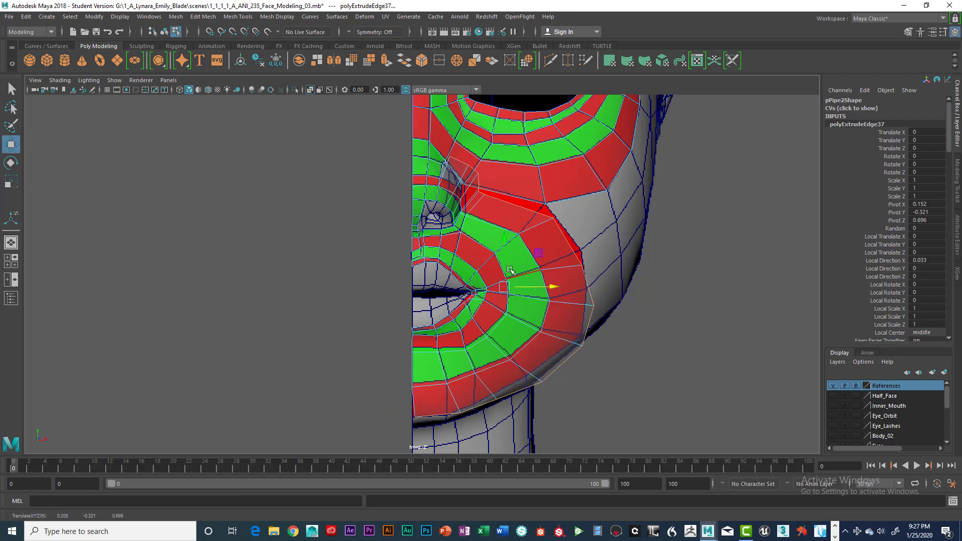
# - In the front view, move the strip's two uppermost outer vertices and an adjacent inner vertex onto the red reference band above the nostril
pyautogui.keyDown('alt'); pyautogui.moveTo(508, 262); pyautogui.dragTo(471, 326, button='middle'); pyautogui.keyUp('alt')
pyautogui.scroll(6, 503, 319)
pyautogui.scroll(4, 482, 357)
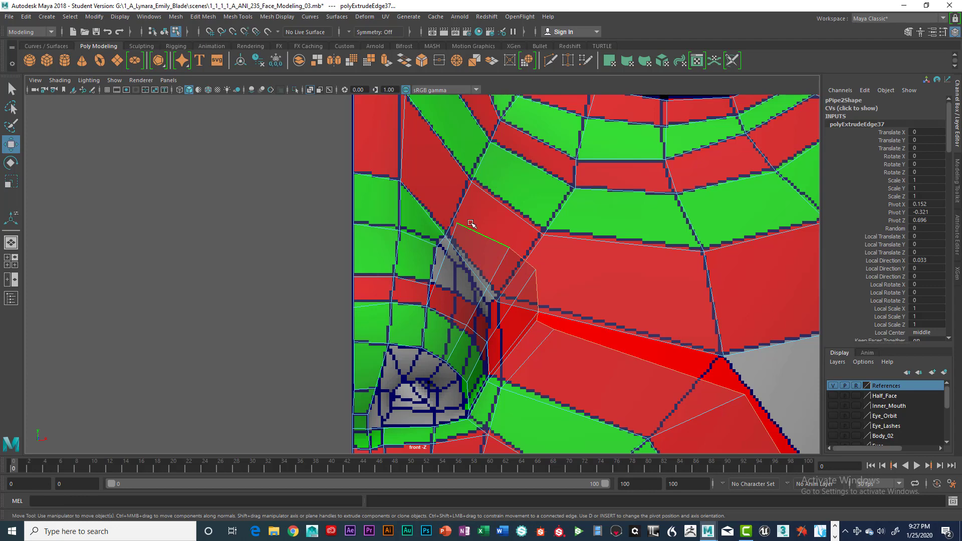
pyautogui.moveTo(476, 232); pyautogui.dragTo(435, 232, button='right')
pyautogui.click(457, 221)
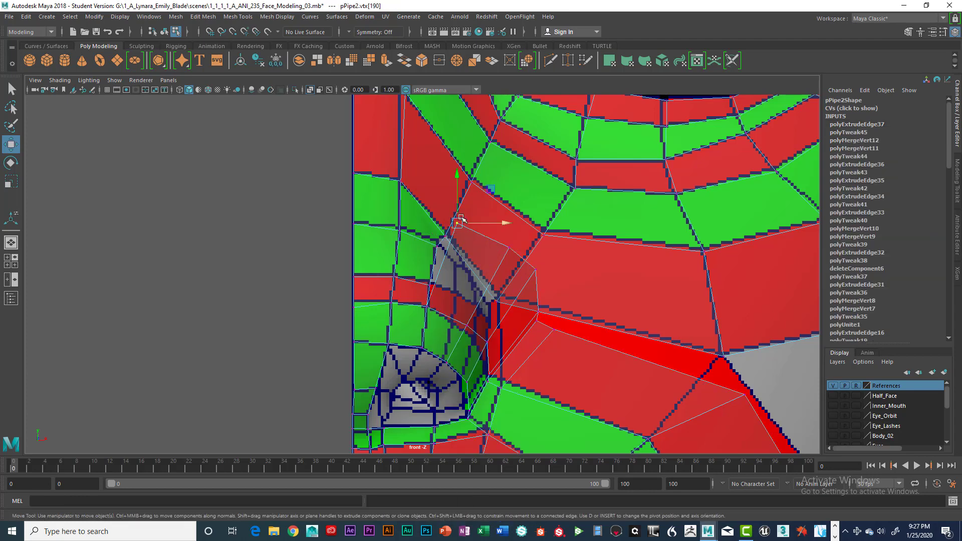
pyautogui.moveTo(461, 226); pyautogui.dragTo(438, 289)
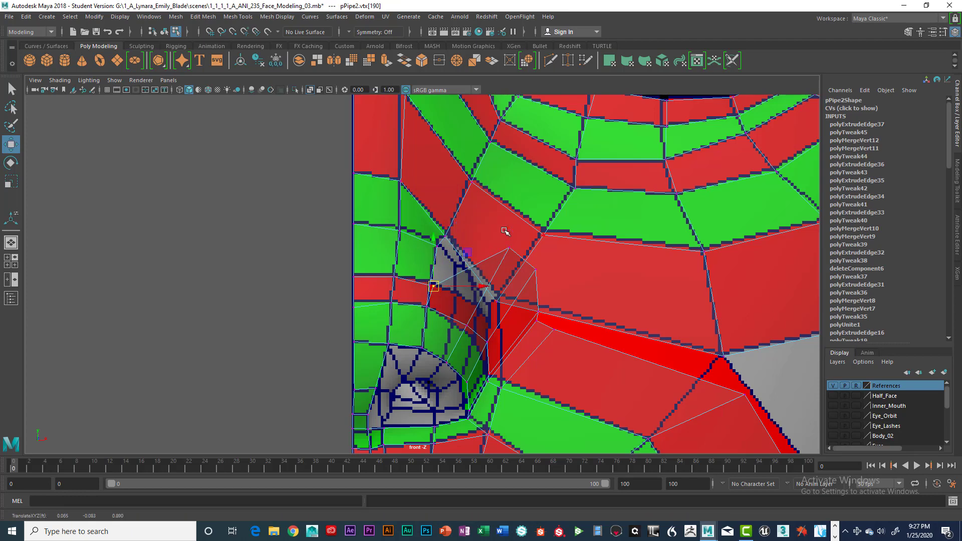
pyautogui.moveTo(509, 248); pyautogui.dragTo(460, 294)
pyautogui.click(467, 326)
pyautogui.moveTo(467, 326); pyautogui.dragTo(456, 324)
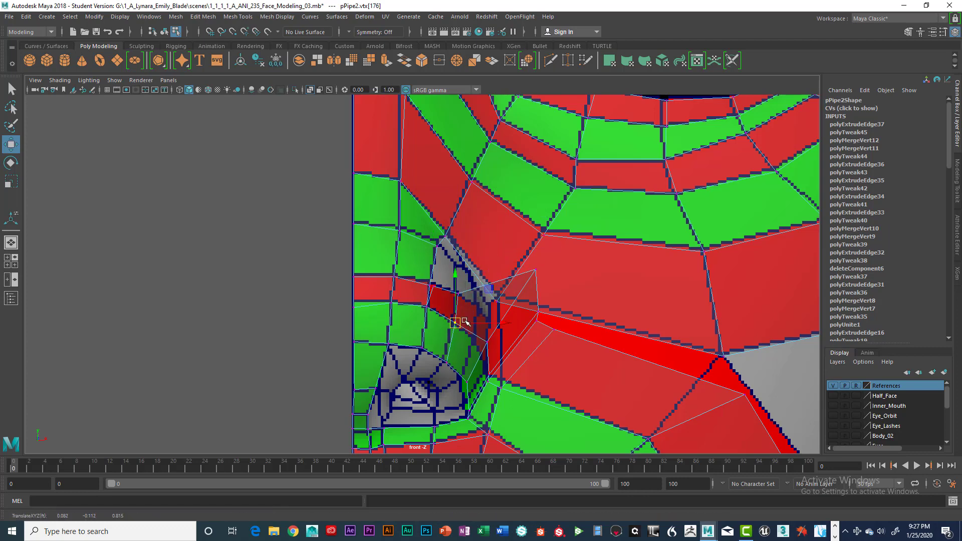
# - Fit the next strip vertices around the nostril wing to the red reference band, up to its junction with the cheek
pyautogui.click(535, 271)
pyautogui.moveTo(535, 271); pyautogui.dragTo(478, 302)
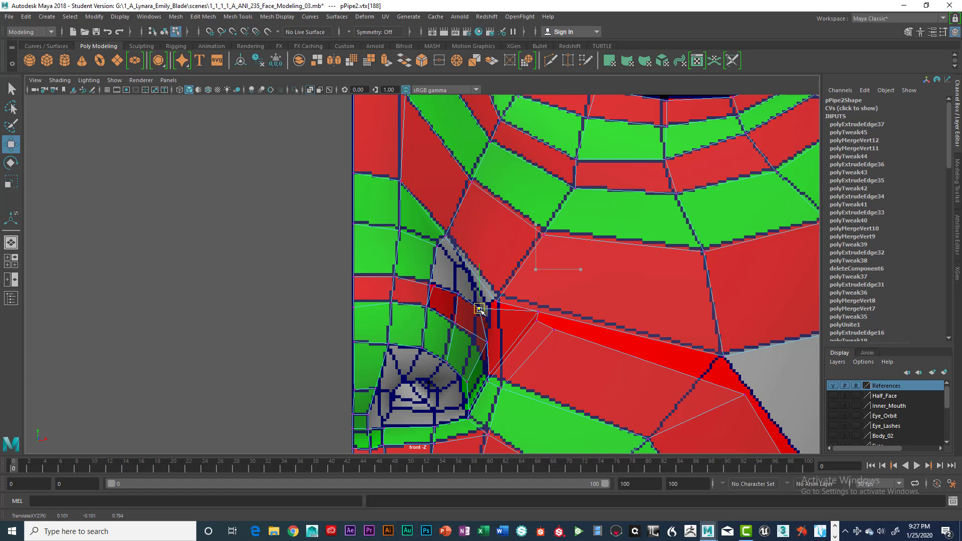
pyautogui.click(490, 341)
pyautogui.moveTo(490, 341); pyautogui.dragTo(475, 342)
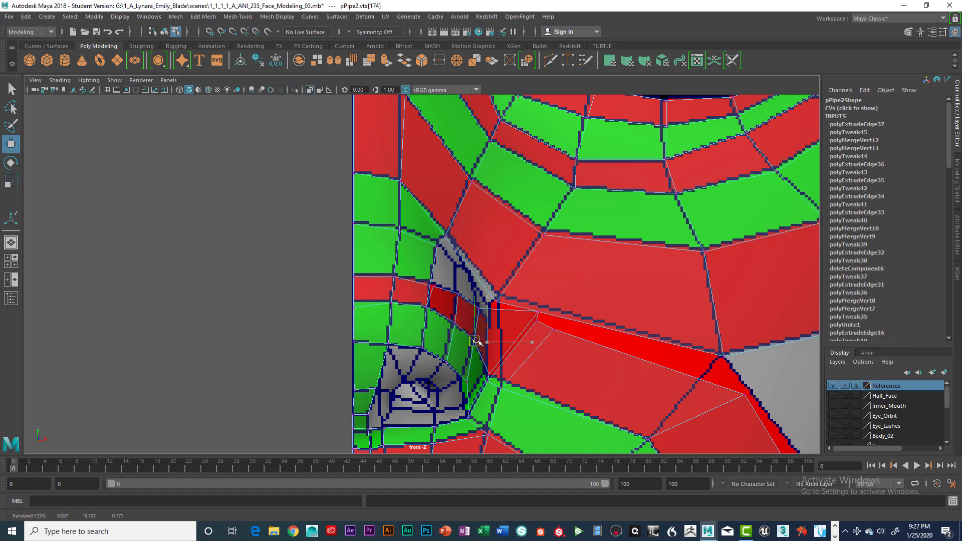
pyautogui.click(537, 314)
pyautogui.moveTo(537, 314); pyautogui.dragTo(515, 330)
pyautogui.click(536, 319)
pyautogui.click(554, 328)
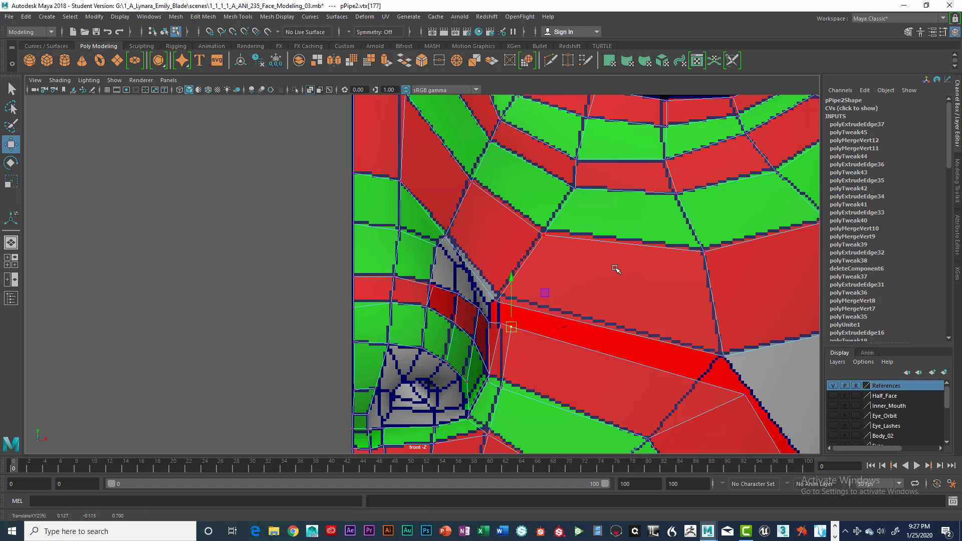
# - In the side view, align the strip's three foremost outer vertices above the nostril with the red reference band's upper edge
pyautogui.press('space')
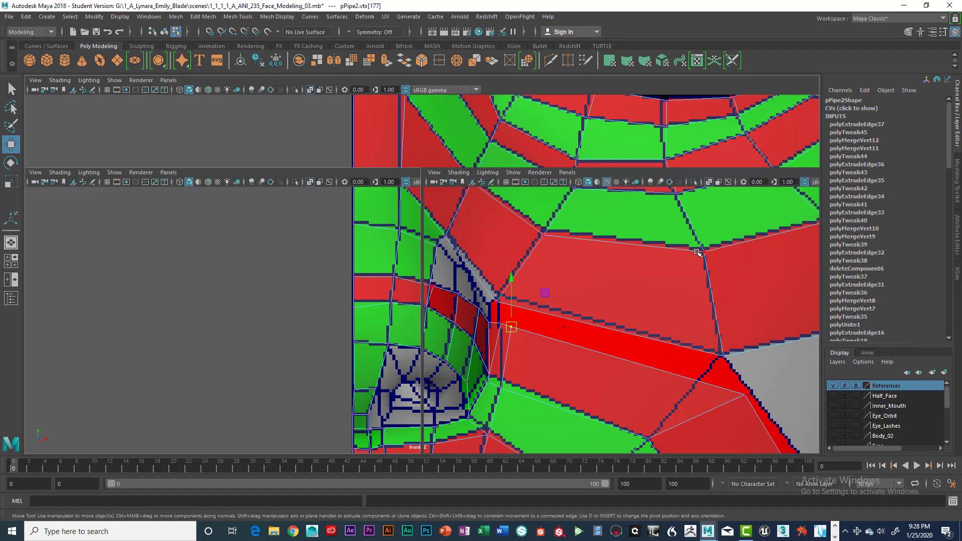
pyautogui.press('space')
pyautogui.scroll(8, 602, 309)
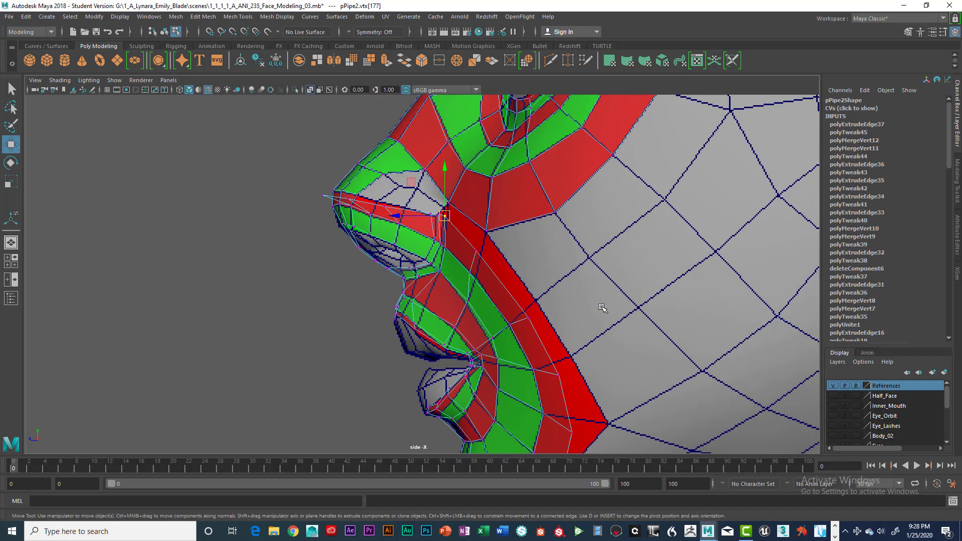
pyautogui.scroll(5, 568, 270)
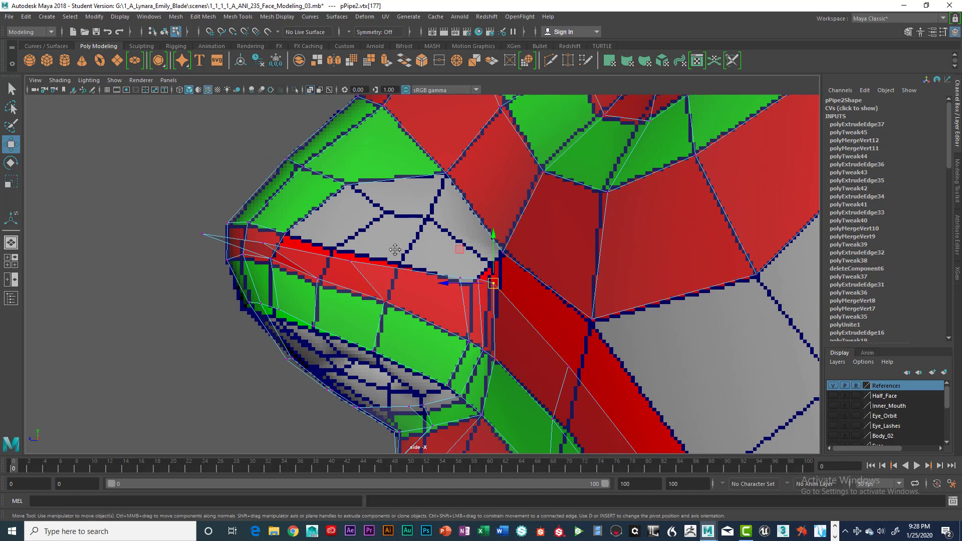
pyautogui.keyDown('alt'); pyautogui.moveTo(267, 255); pyautogui.dragTo(318, 274, button='middle'); pyautogui.keyUp('alt')
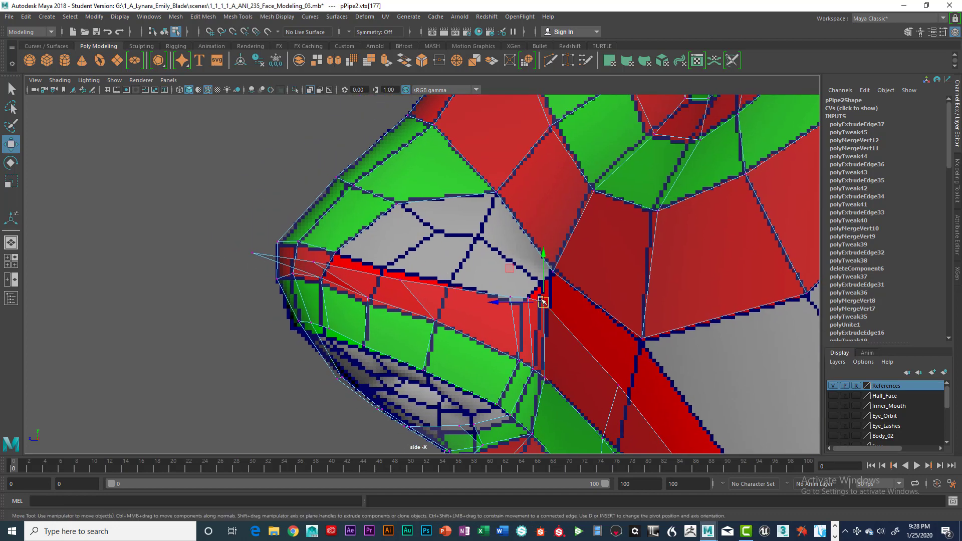
pyautogui.click(253, 254)
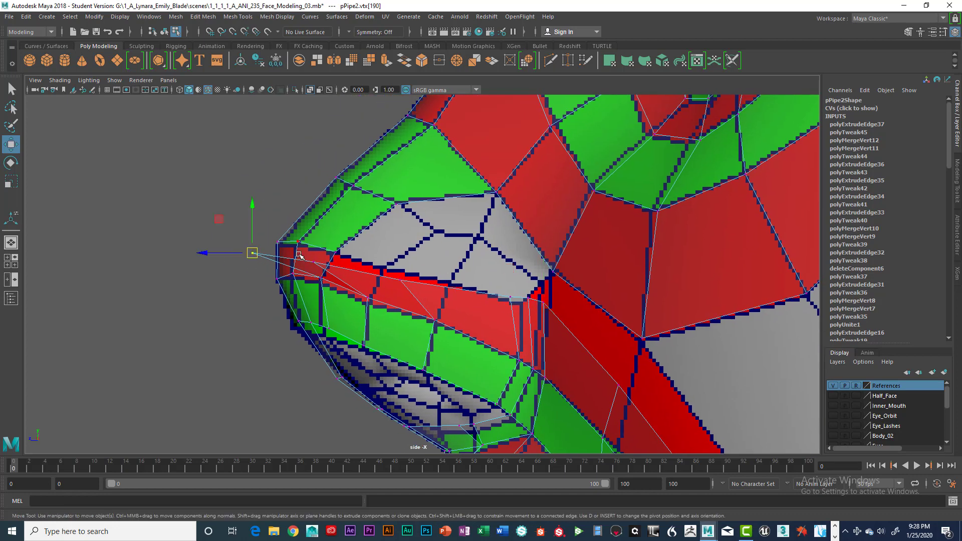
pyautogui.click(316, 262)
pyautogui.moveTo(316, 263); pyautogui.dragTo(384, 269)
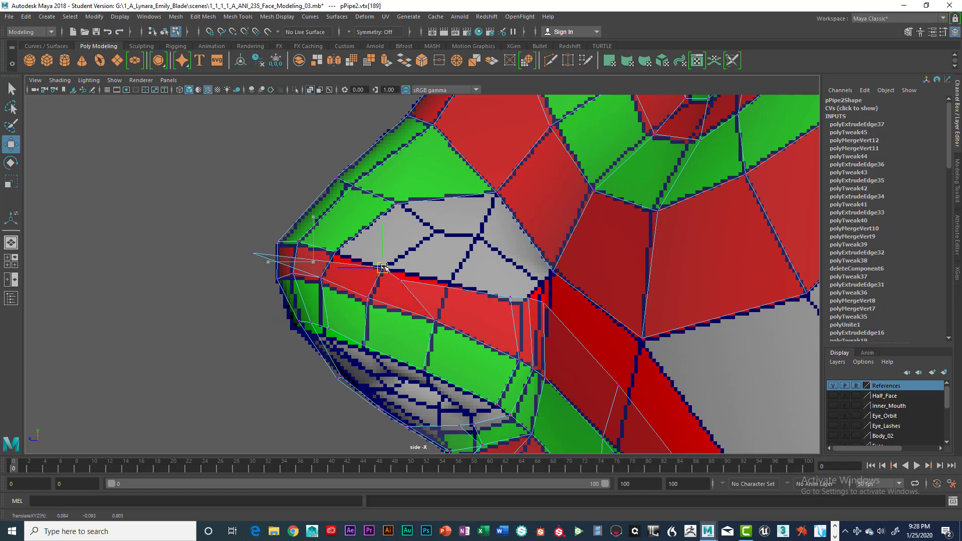
pyautogui.click(254, 255)
pyautogui.moveTo(254, 255); pyautogui.dragTo(339, 254)
pyautogui.click(401, 280)
pyautogui.moveTo(401, 280); pyautogui.dragTo(449, 287)
# - Position the strip's vertices at the rear of the nostril wing on the reference corner where the nose meets the cheek
pyautogui.click(511, 298)
pyautogui.moveTo(511, 297); pyautogui.dragTo(553, 279)
pyautogui.click(541, 294)
pyautogui.click(516, 301)
pyautogui.click(545, 302)
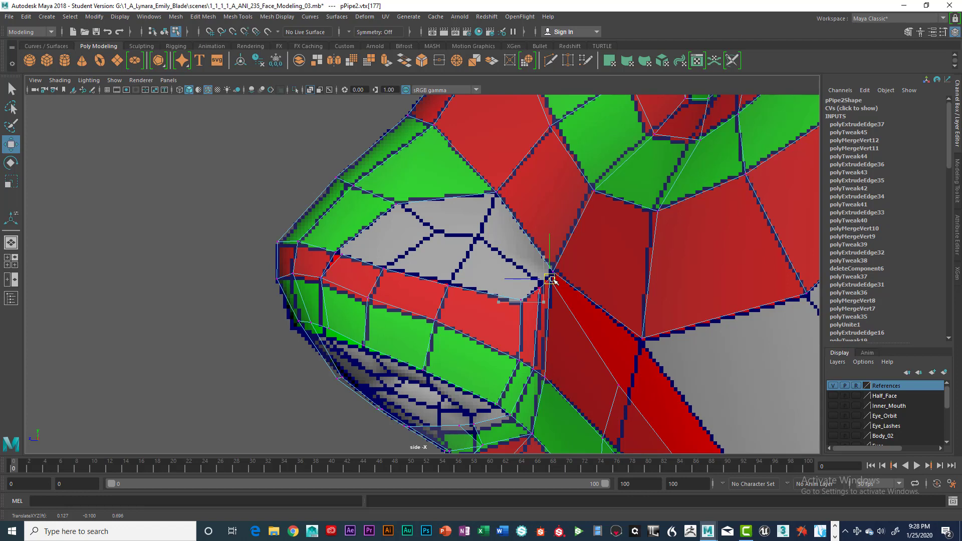
# - Fit the strip's cheek vertices to the red reference band, from the lower corner of the eye loop down to beside the mouth
pyautogui.scroll(-4, 630, 371)
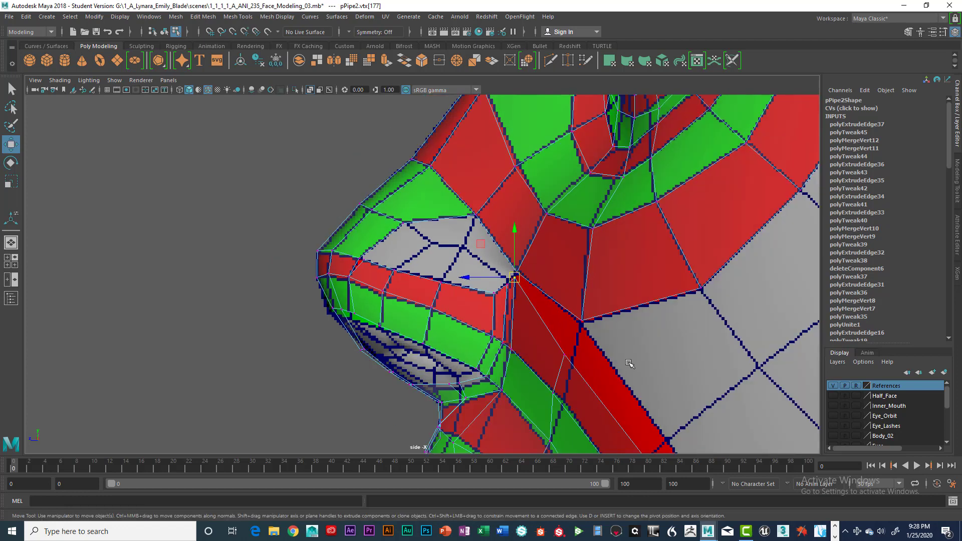
pyautogui.scroll(1, 628, 358)
pyautogui.keyDown('alt'); pyautogui.moveTo(627, 357); pyautogui.dragTo(629, 284, button='middle'); pyautogui.keyUp('alt')
pyautogui.click(587, 292)
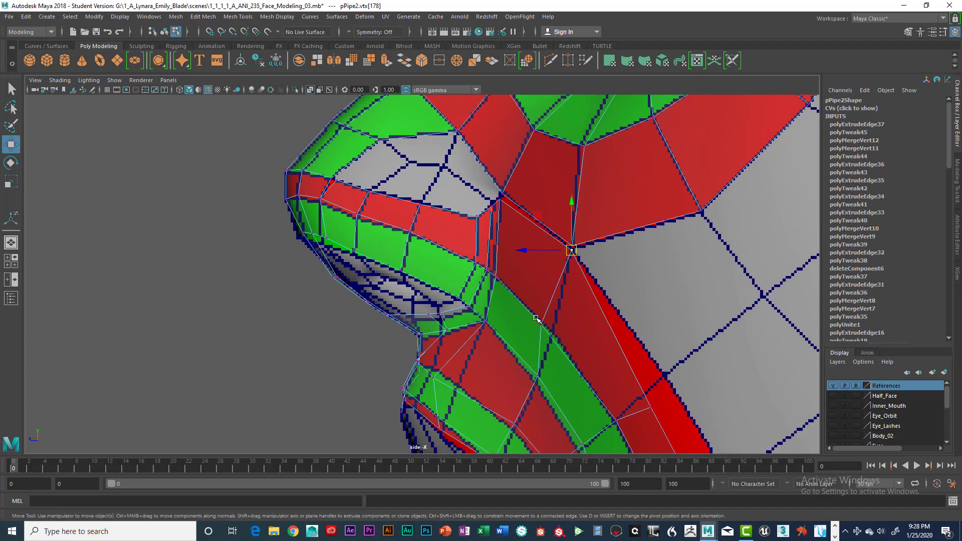
pyautogui.click(552, 336)
pyautogui.keyDown('alt'); pyautogui.moveTo(653, 407); pyautogui.dragTo(611, 369, button='middle'); pyautogui.keyUp('alt')
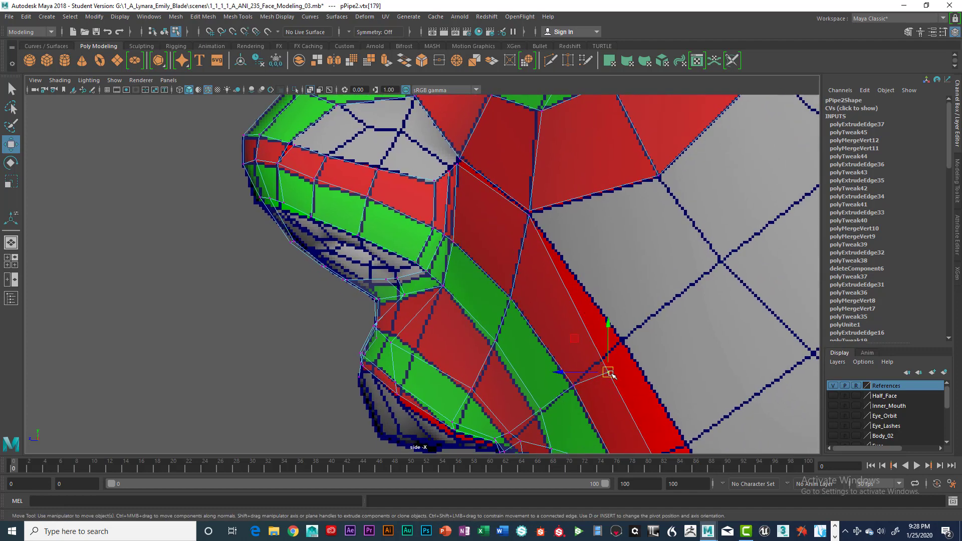
pyautogui.click(621, 341)
pyautogui.keyDown('alt'); pyautogui.moveTo(651, 441); pyautogui.dragTo(618, 353, button='middle'); pyautogui.keyUp('alt')
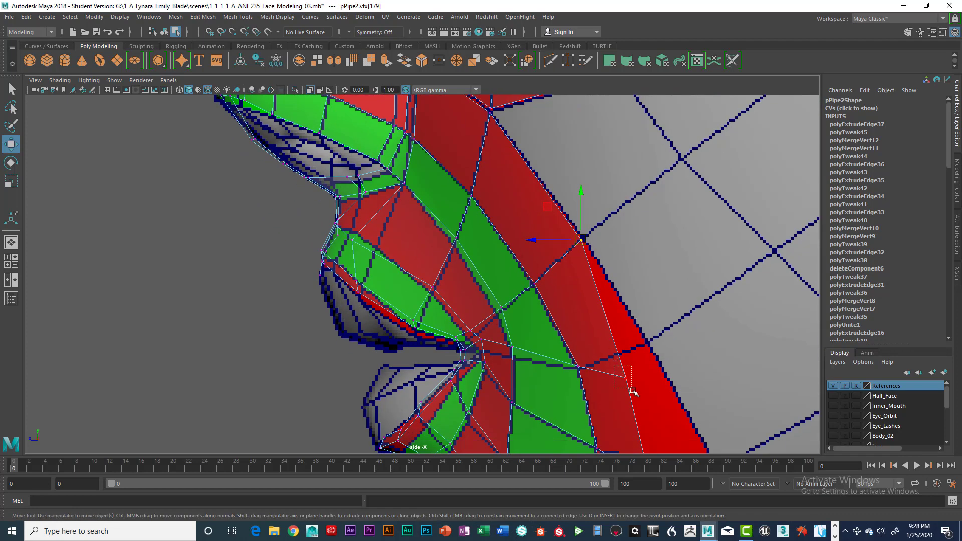
pyautogui.moveTo(633, 391); pyautogui.dragTo(635, 393)
pyautogui.moveTo(626, 377); pyautogui.dragTo(649, 343)
# - Move the two outer vertices below the mouth corner onto the red reference band's widest point and the next junction beneath it
pyautogui.keyDown('alt'); pyautogui.moveTo(652, 428); pyautogui.dragTo(615, 246, button='middle'); pyautogui.keyUp('alt')
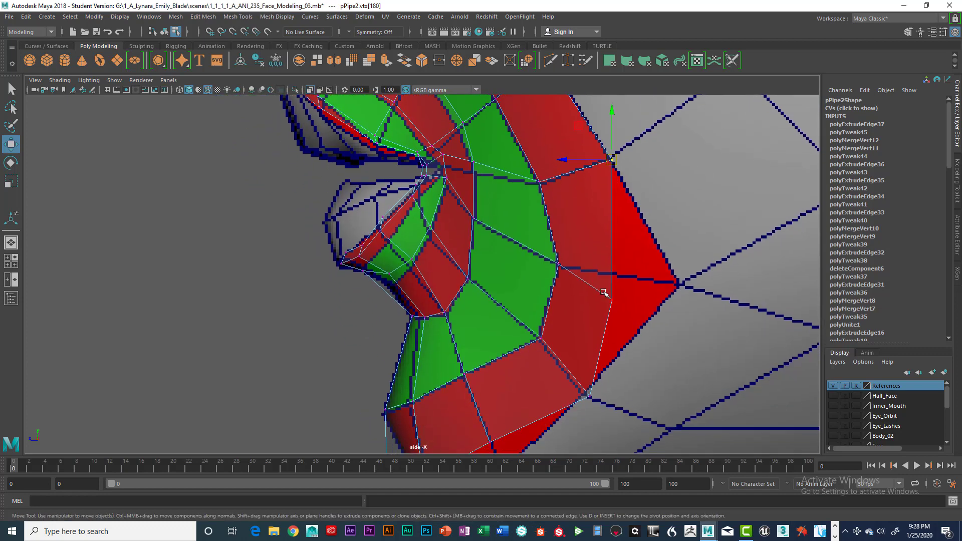
pyautogui.click(610, 299)
pyautogui.moveTo(614, 300); pyautogui.dragTo(676, 286)
pyautogui.keyDown('alt'); pyautogui.moveTo(627, 341); pyautogui.dragTo(637, 287, button='middle'); pyautogui.keyUp('alt')
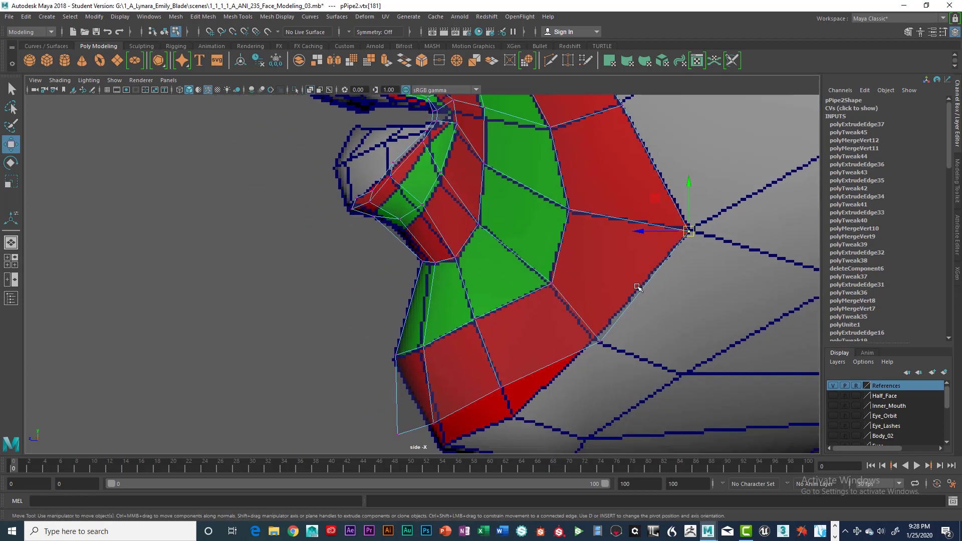
pyautogui.moveTo(608, 345); pyautogui.dragTo(610, 348)
pyautogui.moveTo(602, 343); pyautogui.dragTo(592, 342)
# - Fit the remaining outer vertices to the red reference band's edge under the chin and align the inner centre-line vertex with the chin profile
pyautogui.keyDown('alt'); pyautogui.moveTo(521, 323); pyautogui.dragTo(632, 296, button='middle'); pyautogui.keyUp('alt')
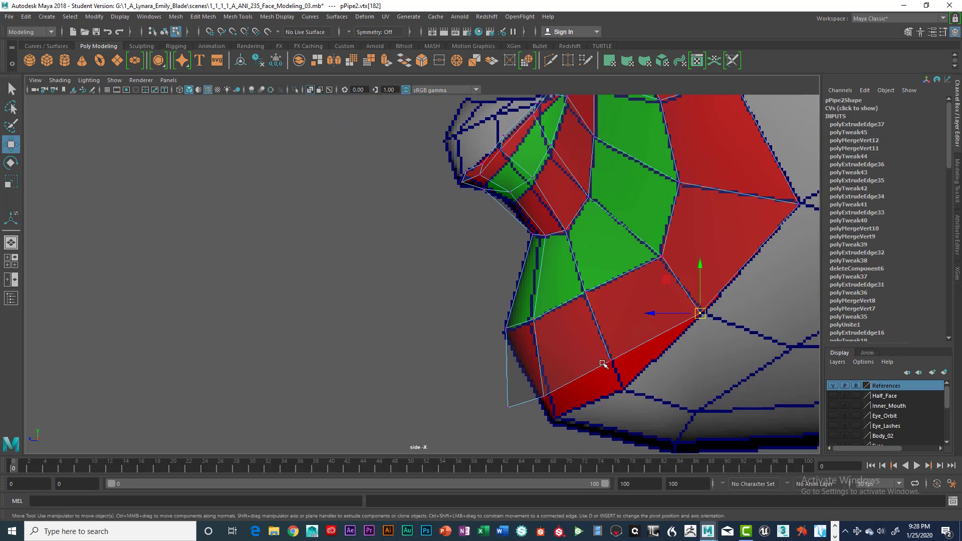
pyautogui.moveTo(594, 346); pyautogui.dragTo(612, 393)
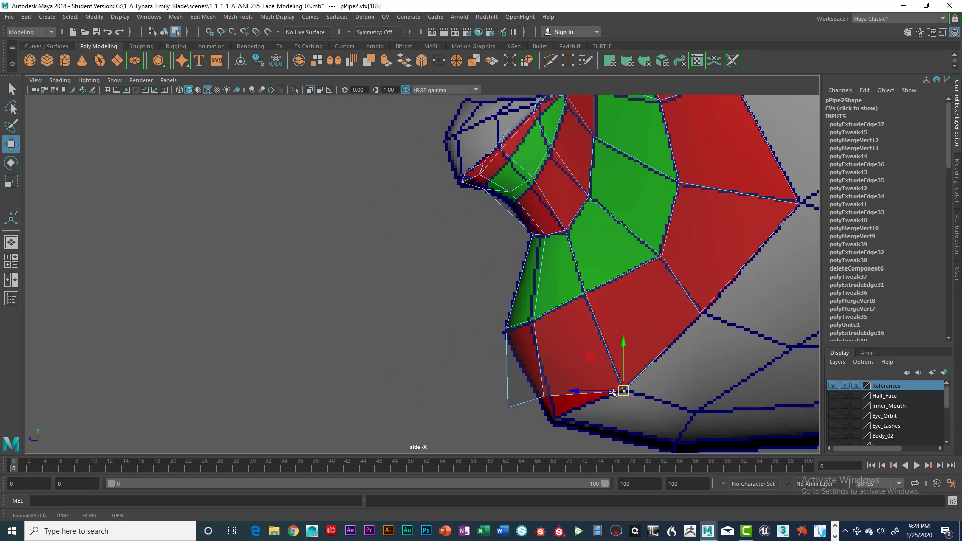
pyautogui.click(541, 394)
pyautogui.moveTo(544, 396); pyautogui.dragTo(553, 419)
pyautogui.click(508, 406)
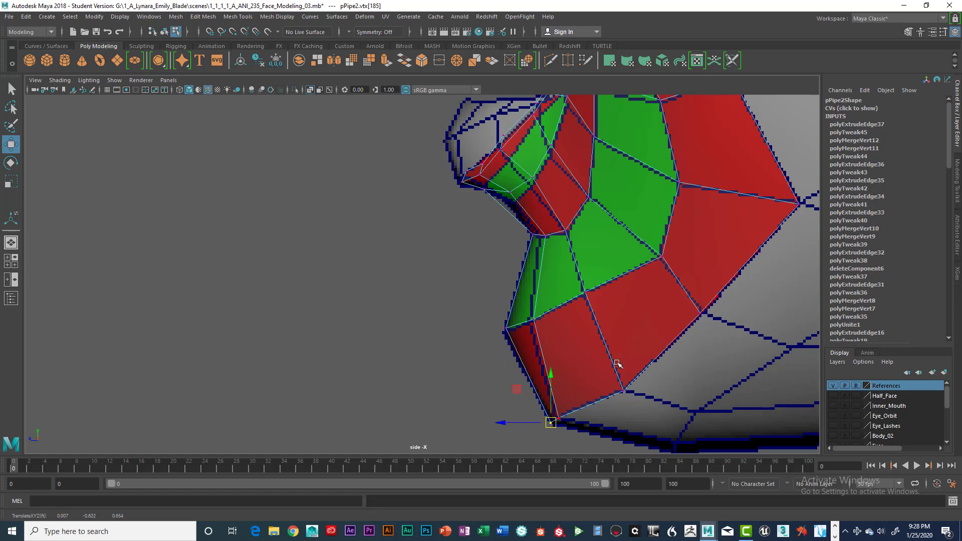
pyautogui.click(506, 327)
pyautogui.moveTo(507, 327); pyautogui.dragTo(505, 332)
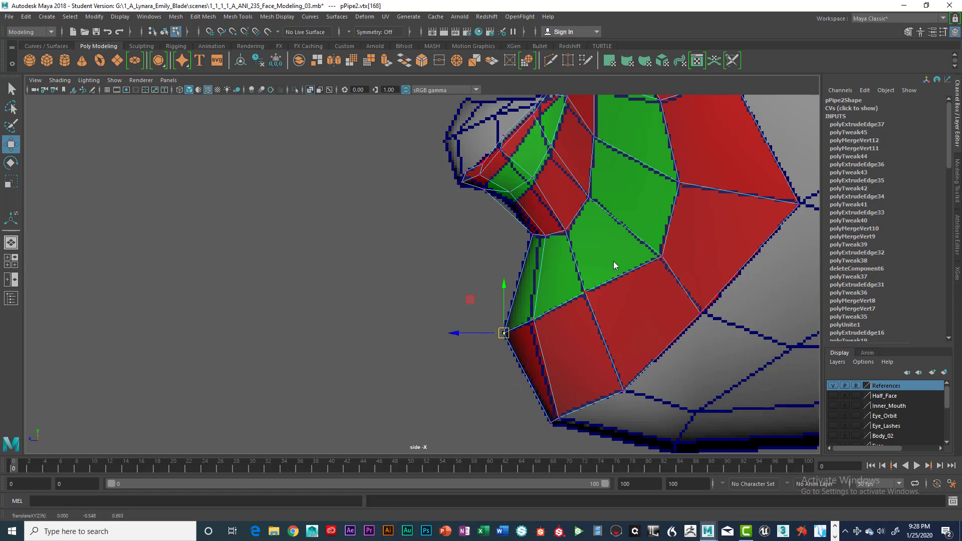
# - Examine the reference topology where the nostril wing meets the cheek and the red bands join
pyautogui.press('space')
pyautogui.press('space')
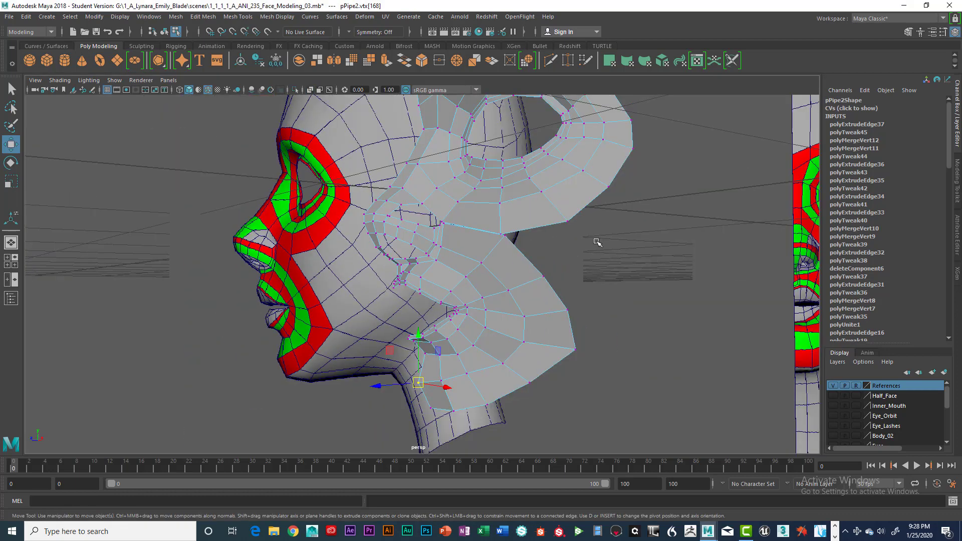
pyautogui.moveTo(533, 286)
pyautogui.keyDown('alt'); pyautogui.mouseDown()
pyautogui.moveTo(582, 277)
pyautogui.moveTo(524, 287)
pyautogui.mouseUp(); pyautogui.keyUp('alt')
pyautogui.keyDown('alt'); pyautogui.moveTo(391, 273); pyautogui.dragTo(552, 289, button='middle'); pyautogui.keyUp('alt')
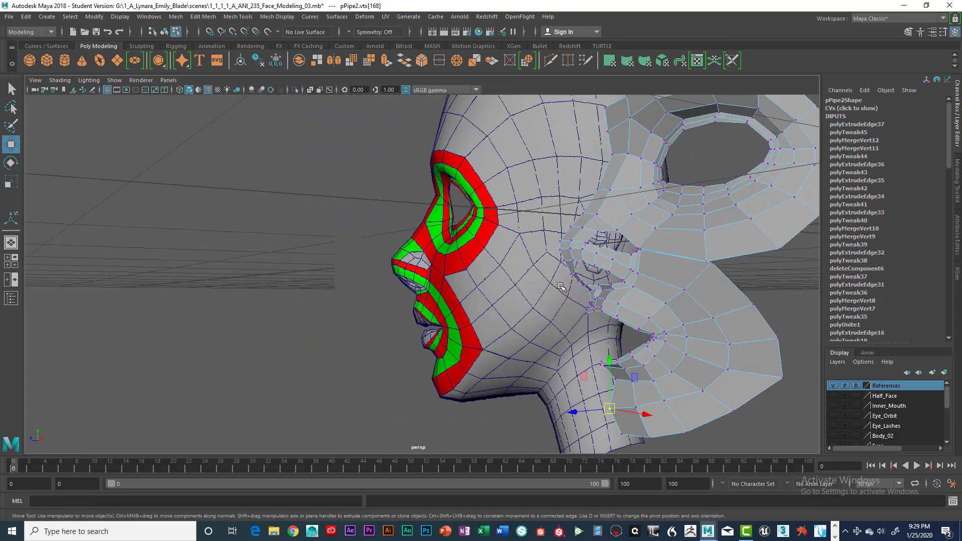
pyautogui.scroll(5, 535, 290)
pyautogui.scroll(2, 534, 289)
pyautogui.scroll(-5, 531, 288)
pyautogui.scroll(5, 528, 287)
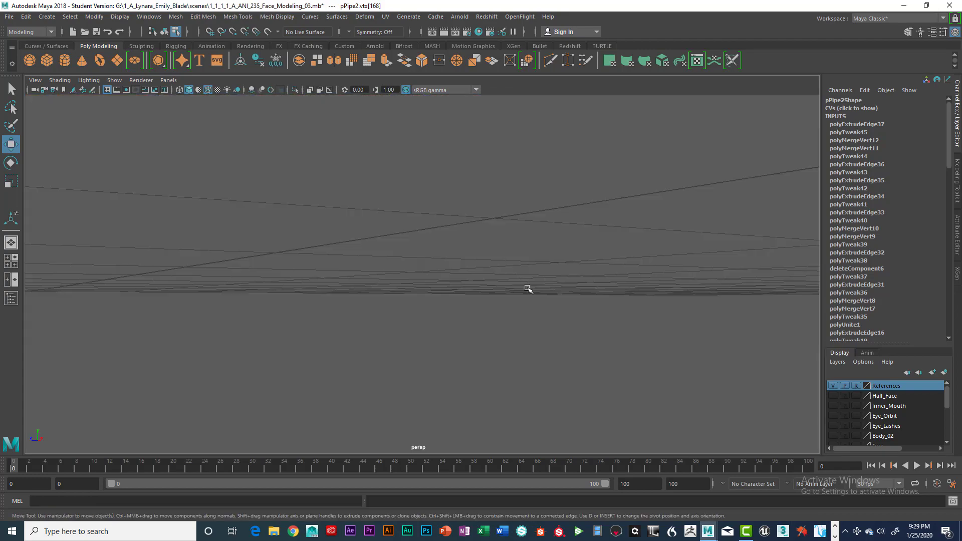
pyautogui.scroll(-3, 526, 287)
pyautogui.scroll(5, 527, 287)
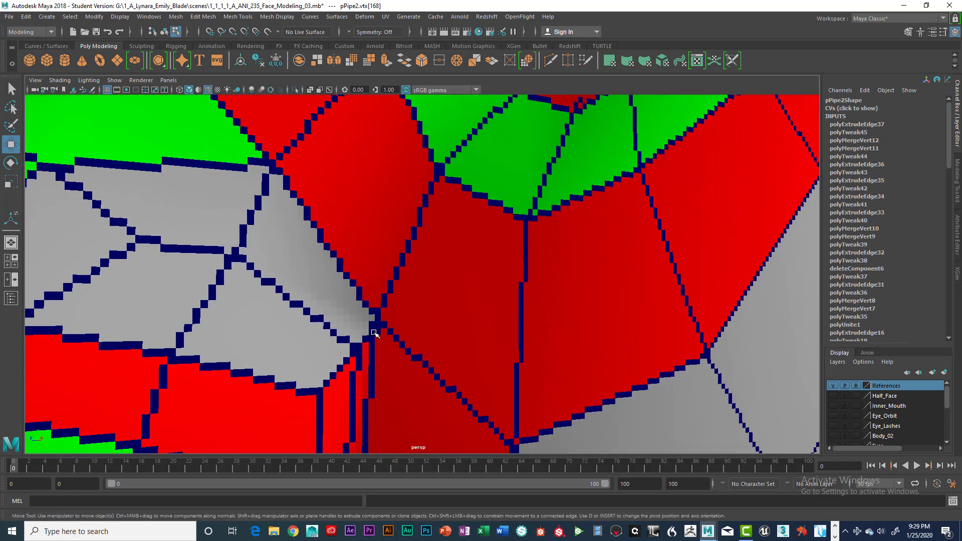
pyautogui.keyDown('alt'); pyautogui.moveTo(414, 319); pyautogui.dragTo(414, 303, button='middle'); pyautogui.keyUp('alt')
pyautogui.keyDown('alt'); pyautogui.moveTo(405, 230); pyautogui.dragTo(410, 251, button='middle'); pyautogui.keyUp('alt')
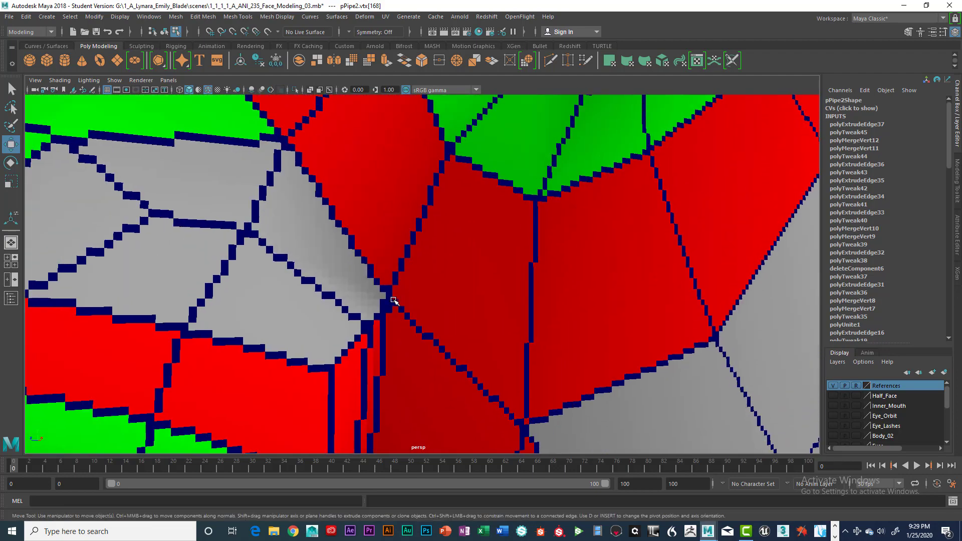
pyautogui.scroll(-5, 551, 286)
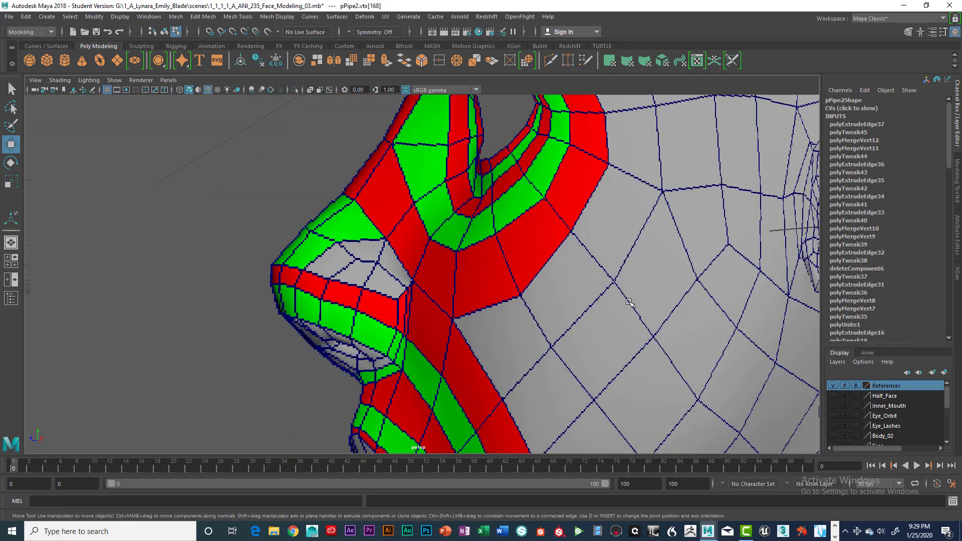
pyautogui.scroll(-3, 702, 279)
# - Move the cheek strip's upper inner vertex behind the nostril onto the adjacent corner vertex of the eye loop
pyautogui.press('space')
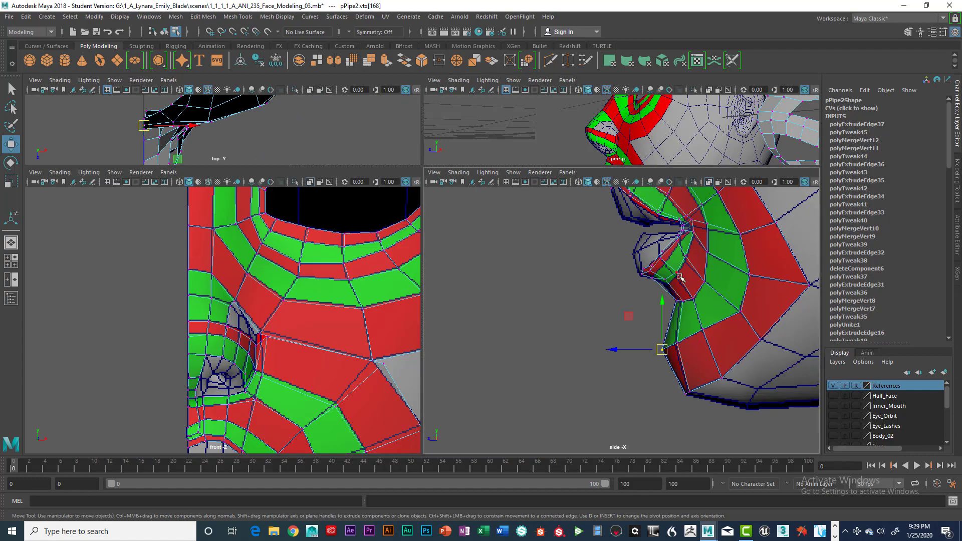
pyautogui.press('space')
pyautogui.press('space')
pyautogui.press('space')
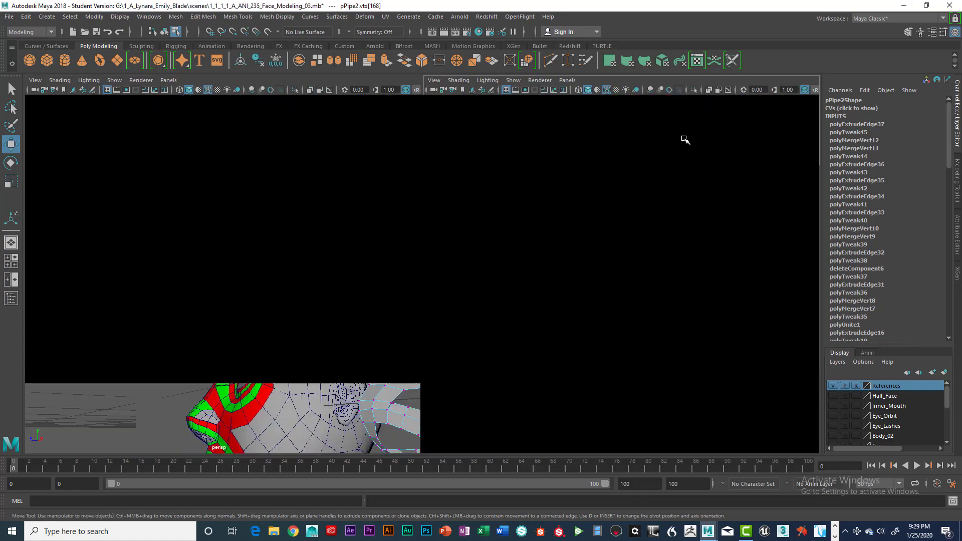
pyautogui.keyDown('alt'); pyautogui.moveTo(674, 263); pyautogui.dragTo(602, 241); pyautogui.keyUp('alt')
pyautogui.scroll(3, 552, 226)
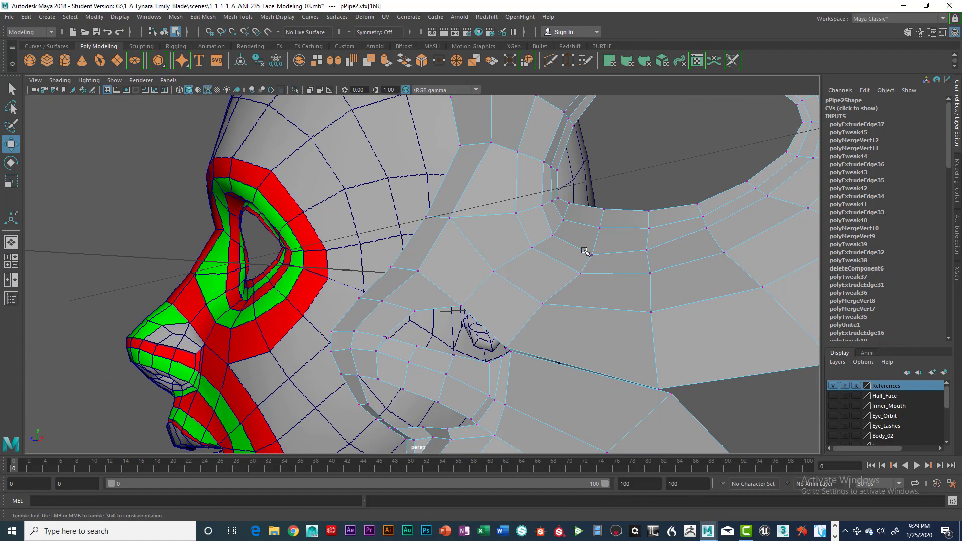
pyautogui.scroll(-3, 542, 216)
pyautogui.scroll(4, 527, 203)
pyautogui.scroll(5, 528, 203)
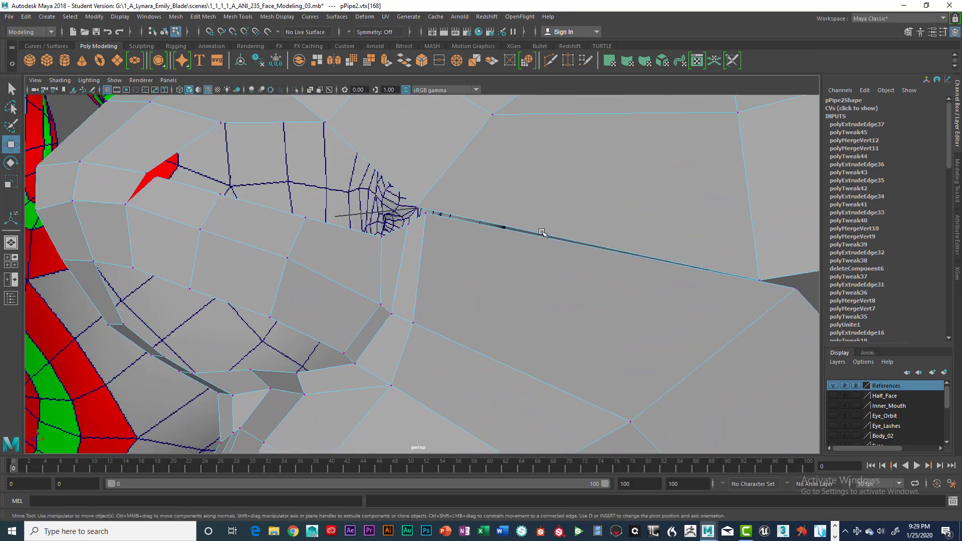
pyautogui.click(476, 308)
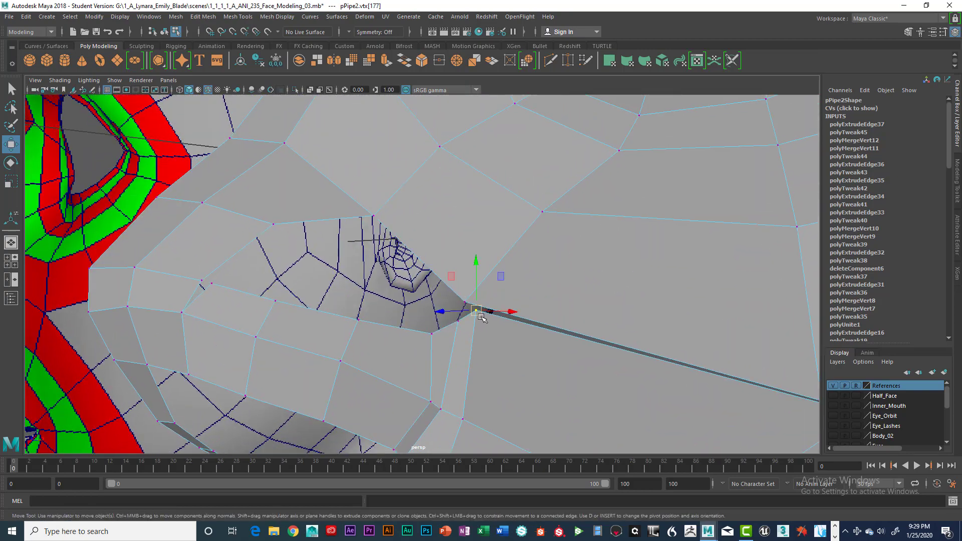
pyautogui.moveTo(475, 307)
pyautogui.keyDown('alt'); pyautogui.mouseDown()
pyautogui.moveTo(447, 299)
pyautogui.moveTo(512, 307)
pyautogui.moveTo(457, 305)
pyautogui.mouseUp(); pyautogui.keyUp('alt')
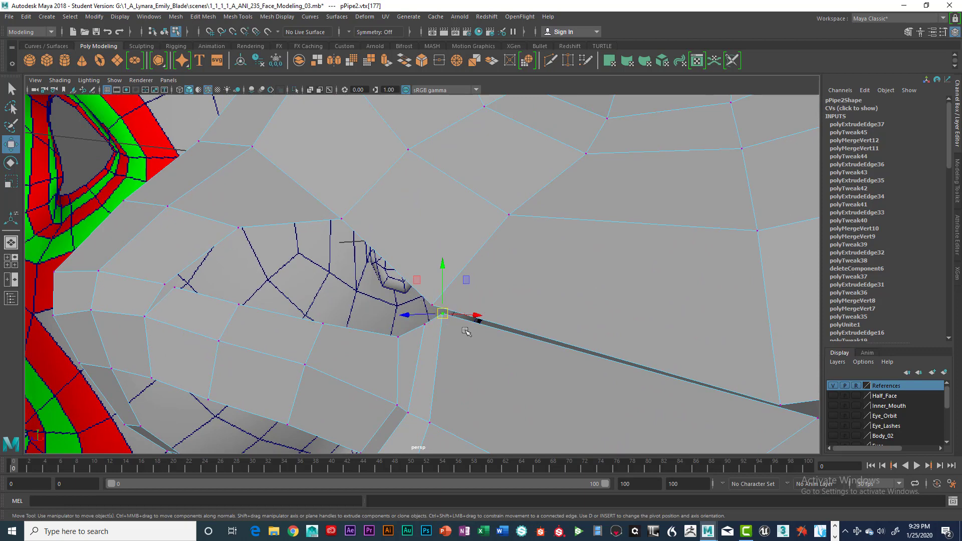
pyautogui.moveTo(447, 323); pyautogui.dragTo(437, 310)
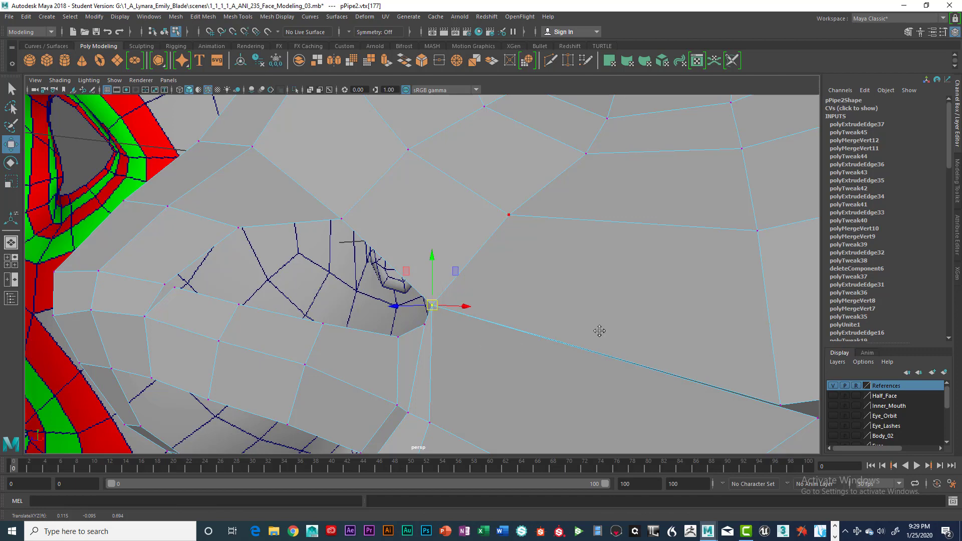
# - Move the cheek strip's upper outer vertex onto the eye loop's lower corner vertex to close the seam
pyautogui.keyDown('alt'); pyautogui.moveTo(599, 330); pyautogui.dragTo(561, 296); pyautogui.keyUp('alt')
pyautogui.click(546, 263)
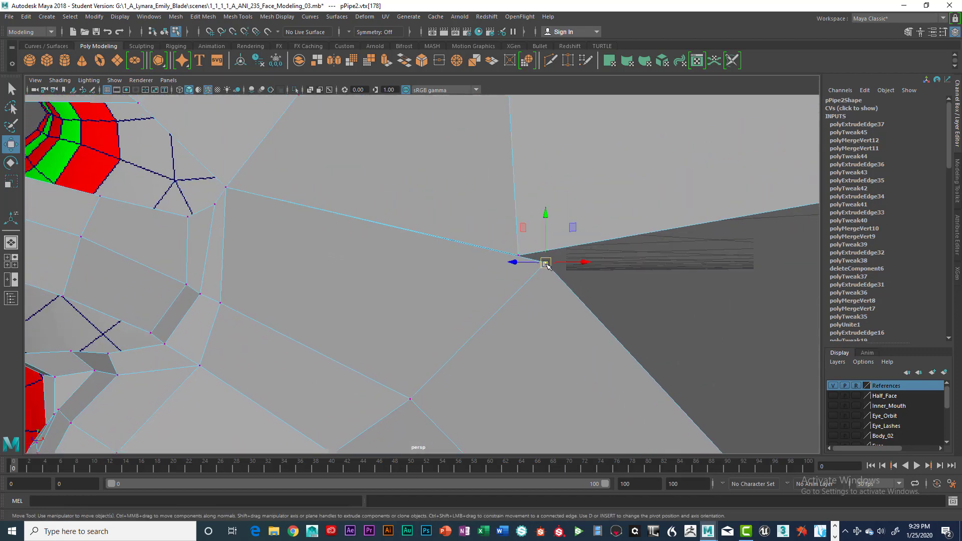
pyautogui.scroll(-10, 547, 264)
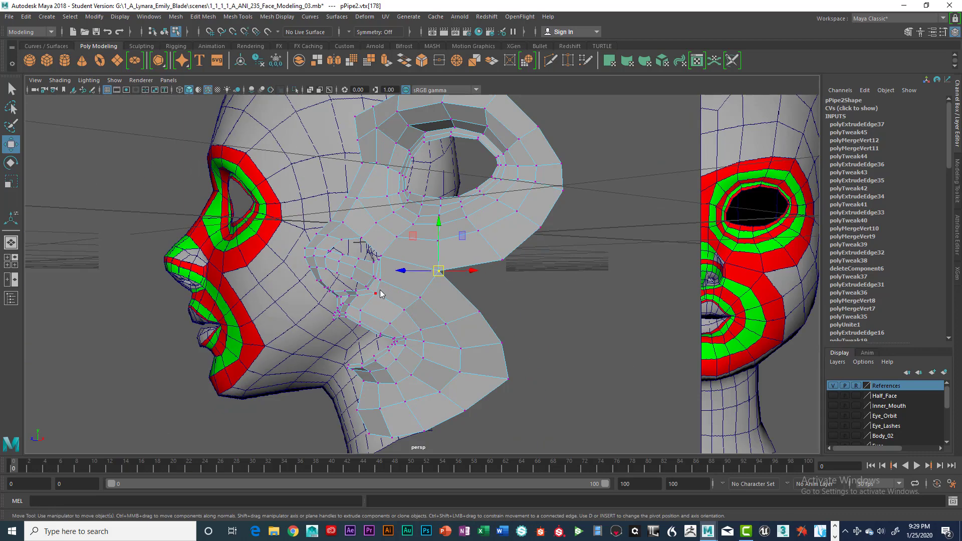
# - Merge to center the two overlapping vertex pairs at the inner and outer ends of the seam between eye loop and cheek strip
pyautogui.press('space')
pyautogui.press('space')
pyautogui.scroll(5, 503, 230)
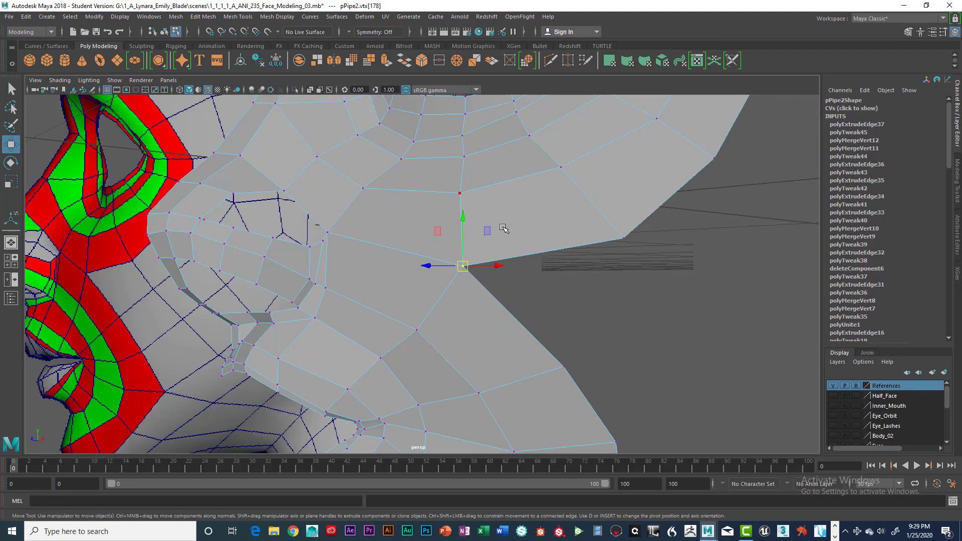
pyautogui.scroll(-8, 467, 291)
pyautogui.moveTo(494, 312)
pyautogui.keyDown('alt'); pyautogui.mouseDown()
pyautogui.moveTo(466, 316)
pyautogui.moveTo(494, 318)
pyautogui.mouseUp(); pyautogui.keyUp('alt')
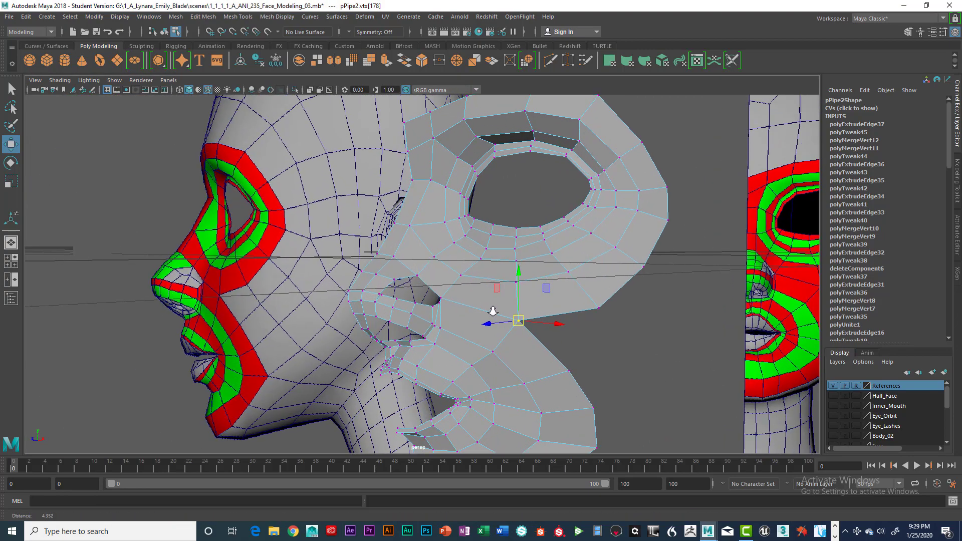
pyautogui.scroll(8, 576, 322)
pyautogui.scroll(1, 576, 323)
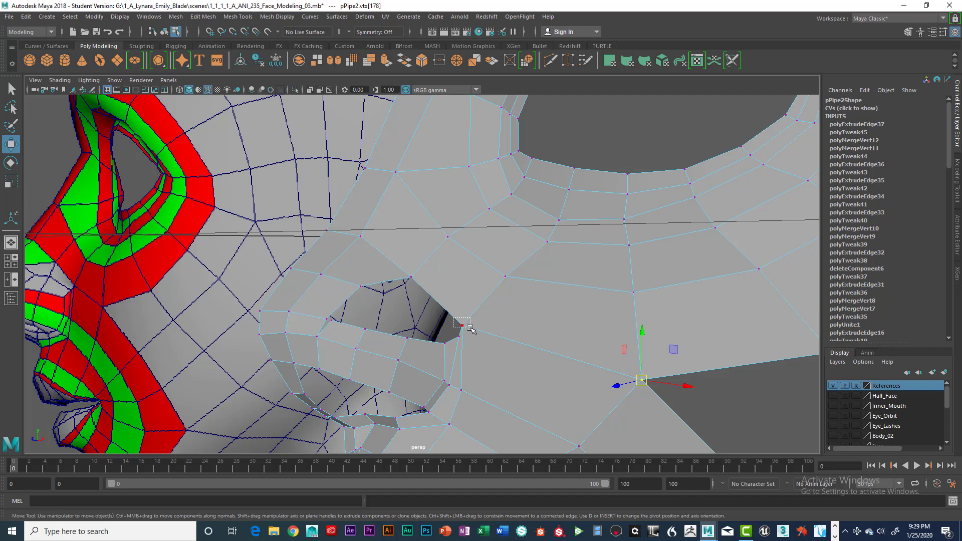
pyautogui.click(458, 321)
pyautogui.press('space')
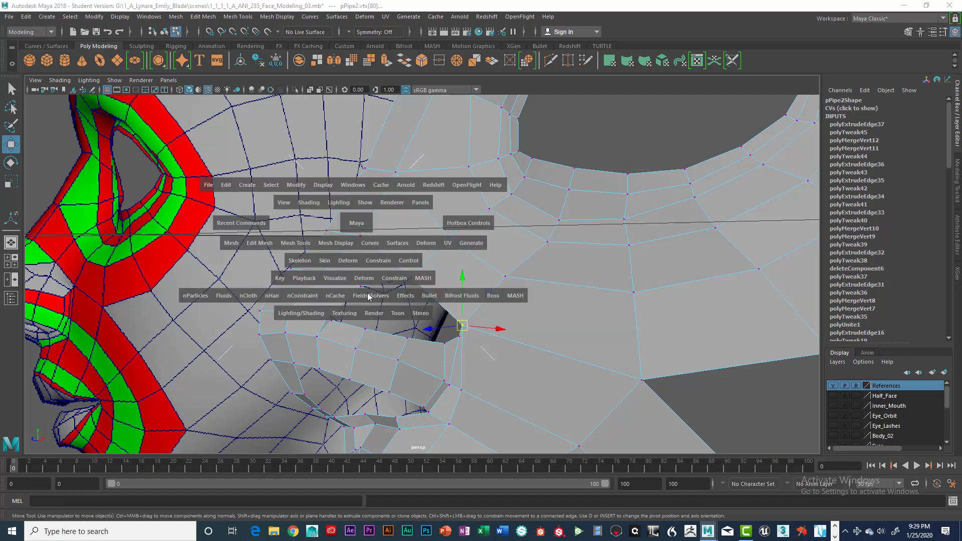
pyautogui.click(262, 244)
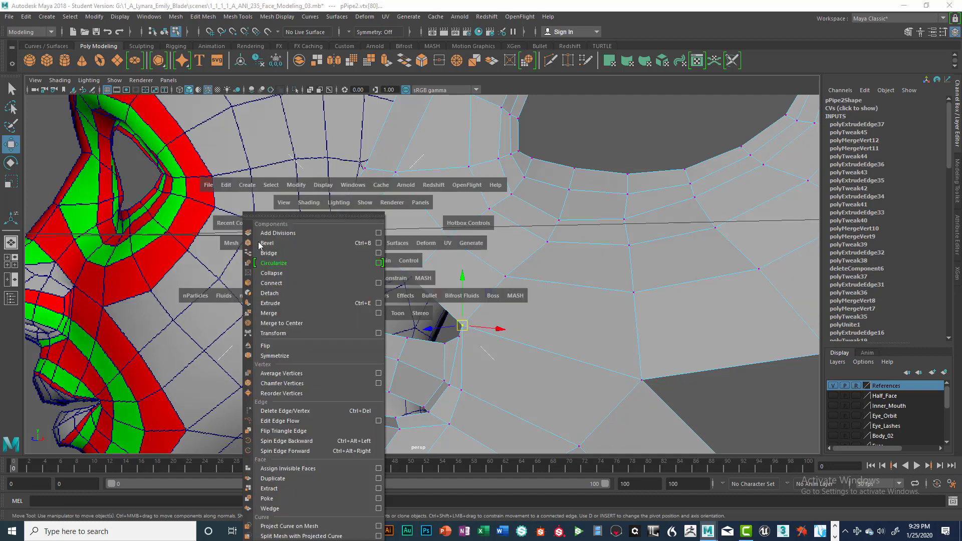
pyautogui.click(269, 323)
pyautogui.click(625, 372)
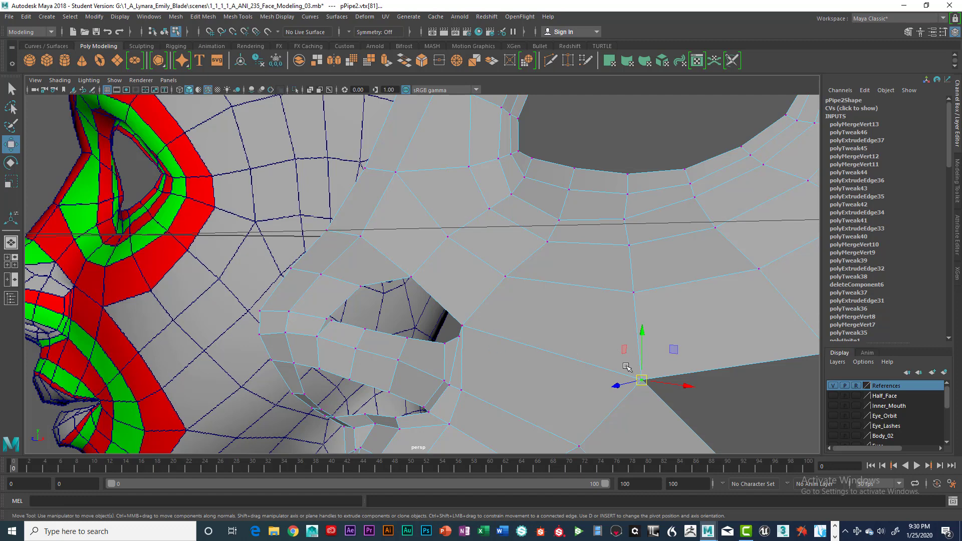
pyautogui.press('g')
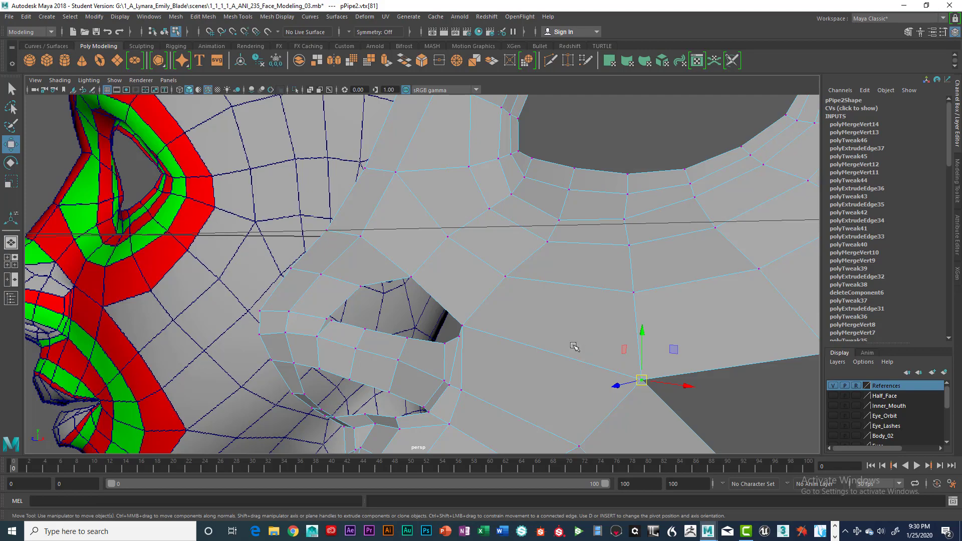
# - Adjust the sideways depth of the nostril border vertex just beneath the merged inner seam corner
pyautogui.keyDown('alt'); pyautogui.moveTo(567, 354); pyautogui.dragTo(548, 359); pyautogui.keyUp('alt')
pyautogui.keyDown('alt'); pyautogui.moveTo(490, 330); pyautogui.dragTo(576, 320); pyautogui.keyUp('alt')
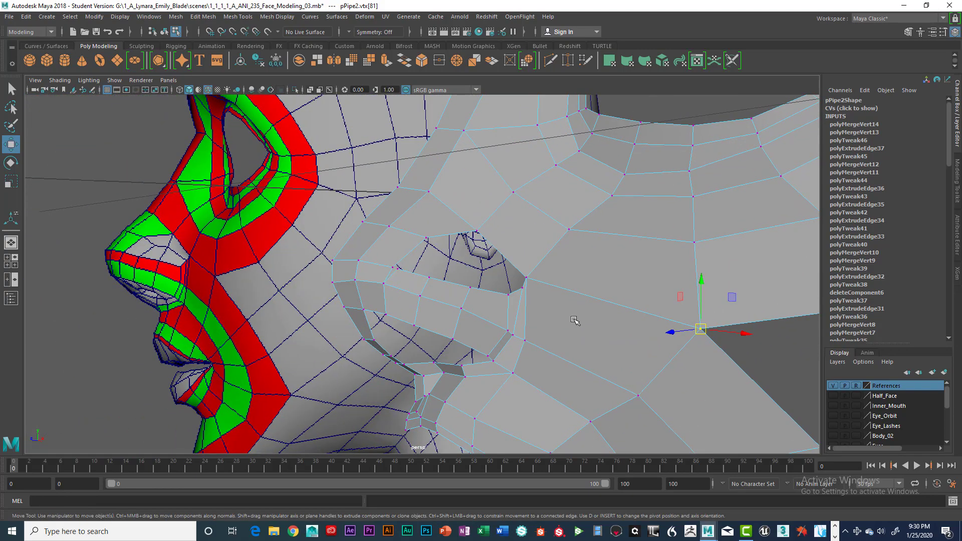
pyautogui.keyDown('alt'); pyautogui.moveTo(576, 321); pyautogui.dragTo(621, 326, button='right'); pyautogui.keyUp('alt')
pyautogui.keyDown('alt'); pyautogui.moveTo(621, 326); pyautogui.dragTo(610, 321); pyautogui.keyUp('alt')
pyautogui.click(463, 352)
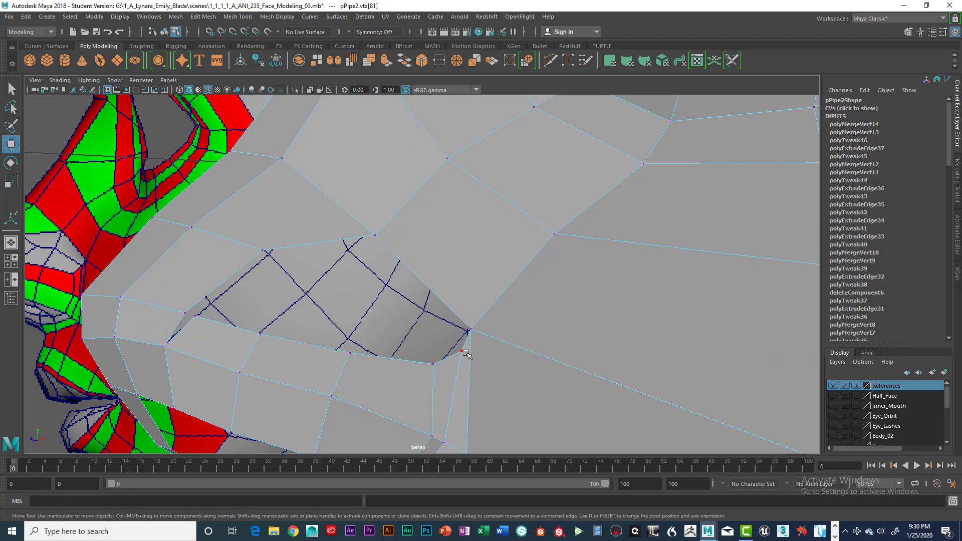
pyautogui.scroll(-5, 510, 342)
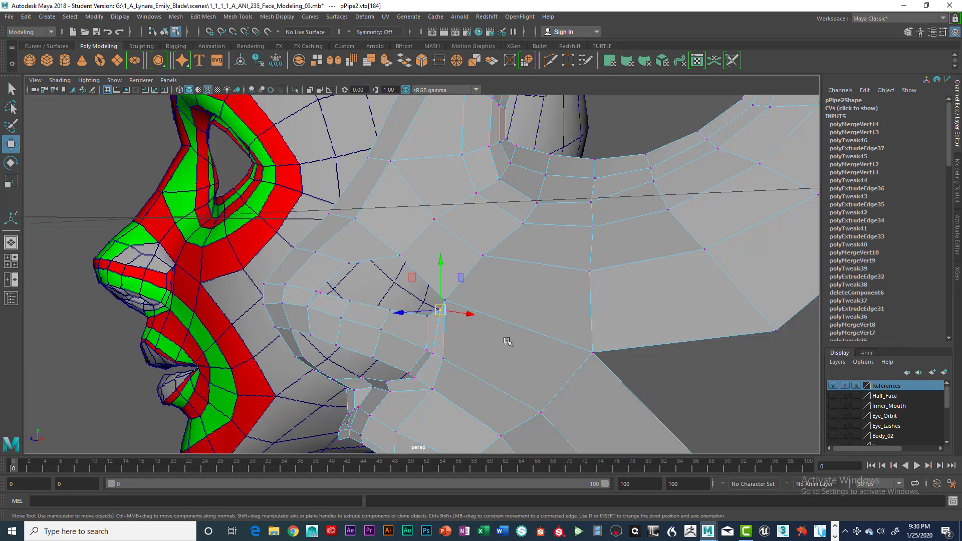
pyautogui.scroll(4, 509, 342)
pyautogui.scroll(-2, 507, 341)
pyautogui.press('f')
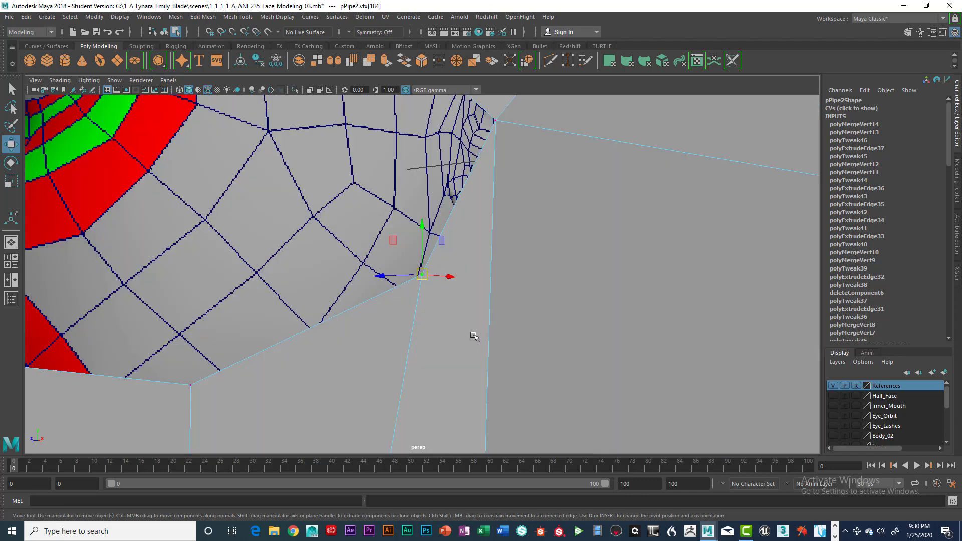
pyautogui.keyDown('alt'); pyautogui.moveTo(514, 340); pyautogui.dragTo(548, 348); pyautogui.keyUp('alt')
pyautogui.moveTo(456, 290); pyautogui.dragTo(455, 289)
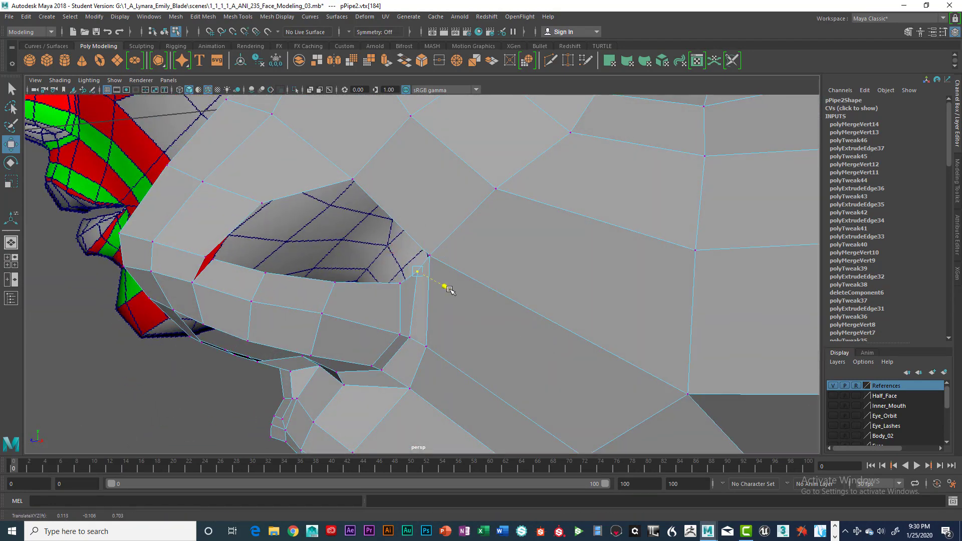
# - Select the eye-loop face directly above the merged seam and inspect how the cheek surface flows around it
pyautogui.moveTo(468, 243); pyautogui.dragTo(472, 265, button='right')
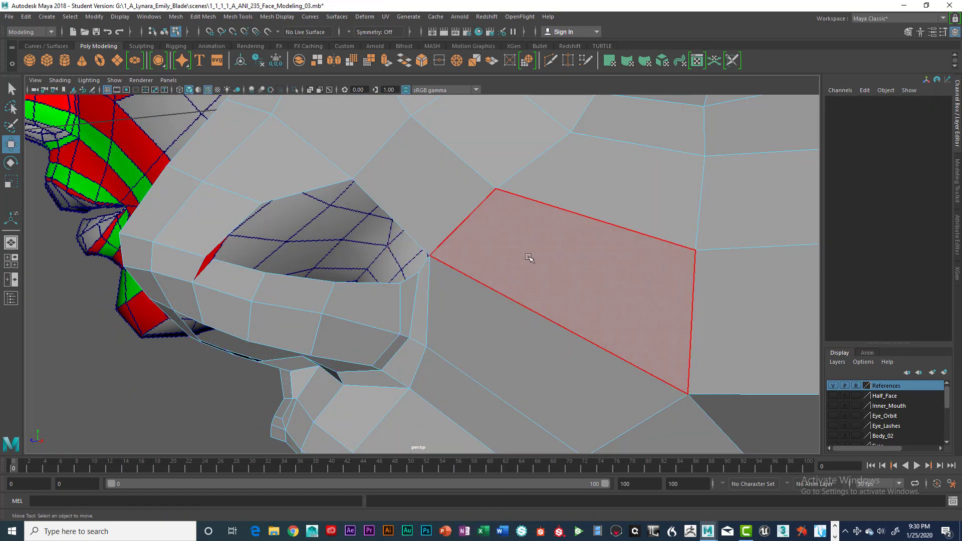
pyautogui.click(529, 258)
pyautogui.scroll(-3, 604, 273)
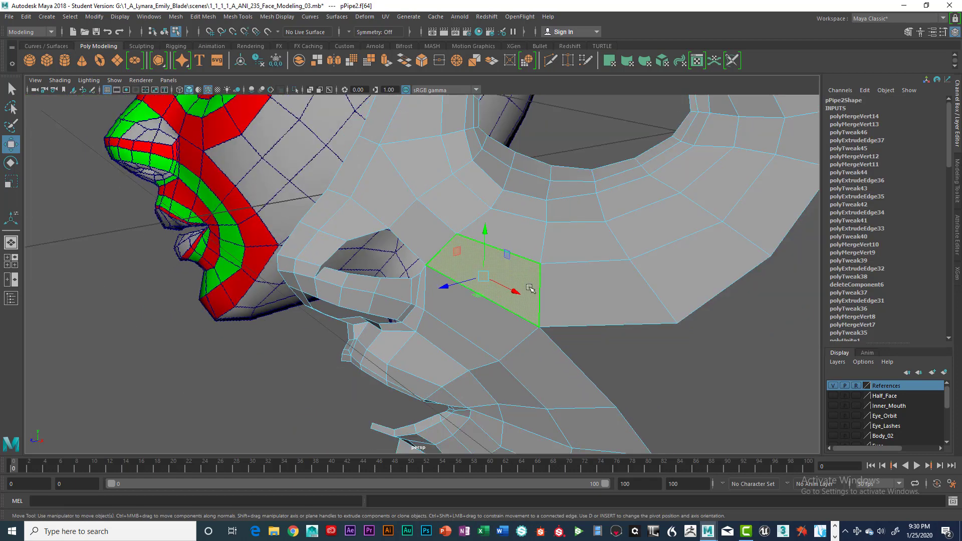
pyautogui.press('f')
pyautogui.scroll(-5, 537, 294)
pyautogui.keyDown('alt'); pyautogui.moveTo(536, 295); pyautogui.dragTo(455, 299); pyautogui.keyUp('alt')
pyautogui.keyDown('alt'); pyautogui.moveTo(455, 299); pyautogui.dragTo(505, 316, button='middle'); pyautogui.keyUp('alt')
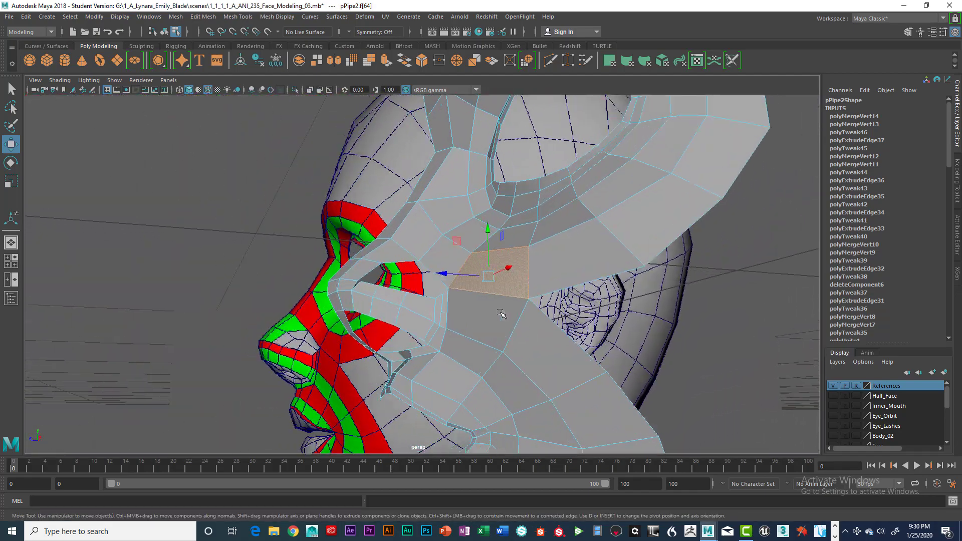
pyautogui.scroll(3, 505, 316)
pyautogui.keyDown('alt'); pyautogui.moveTo(510, 323); pyautogui.dragTo(508, 330); pyautogui.keyUp('alt')
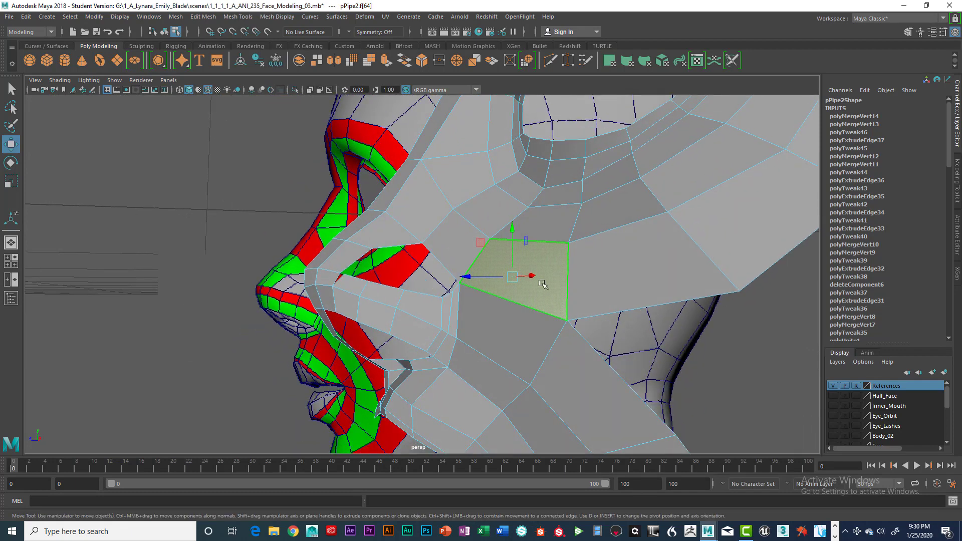
# - Select the border edge along the opening beside the nose and compare the nostril wing area with the reference in side view
pyautogui.moveTo(429, 256); pyautogui.dragTo(429, 216, button='right')
pyautogui.click(438, 258)
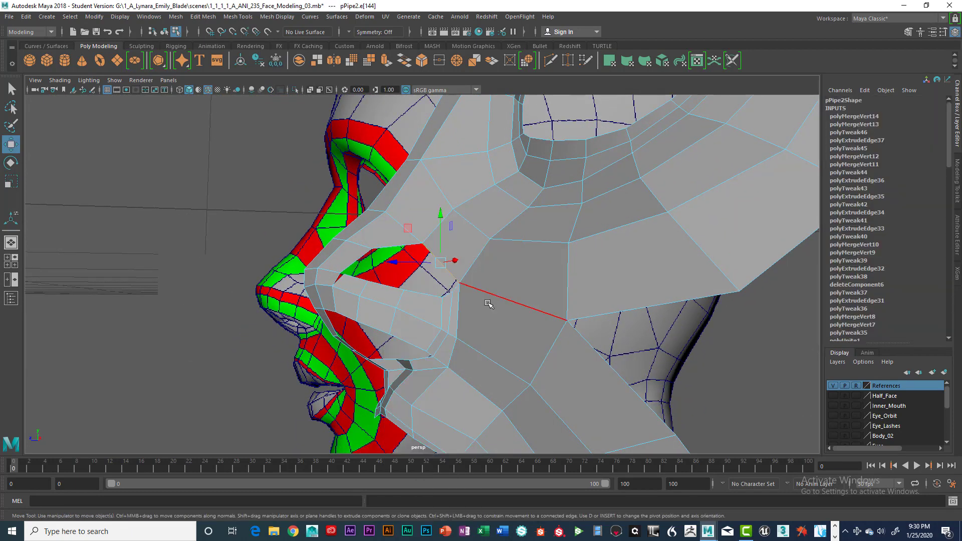
pyautogui.press('space')
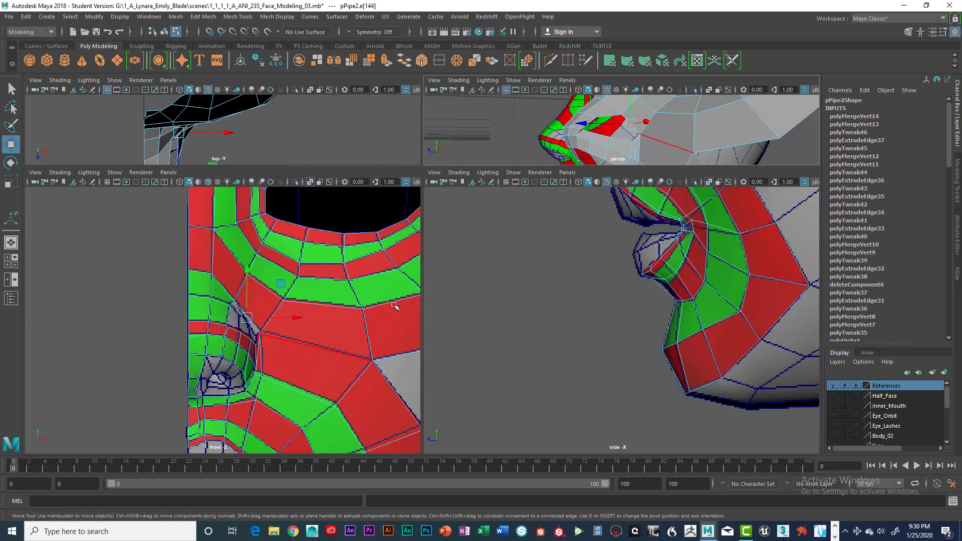
pyautogui.press('space')
pyautogui.scroll(5, 565, 307)
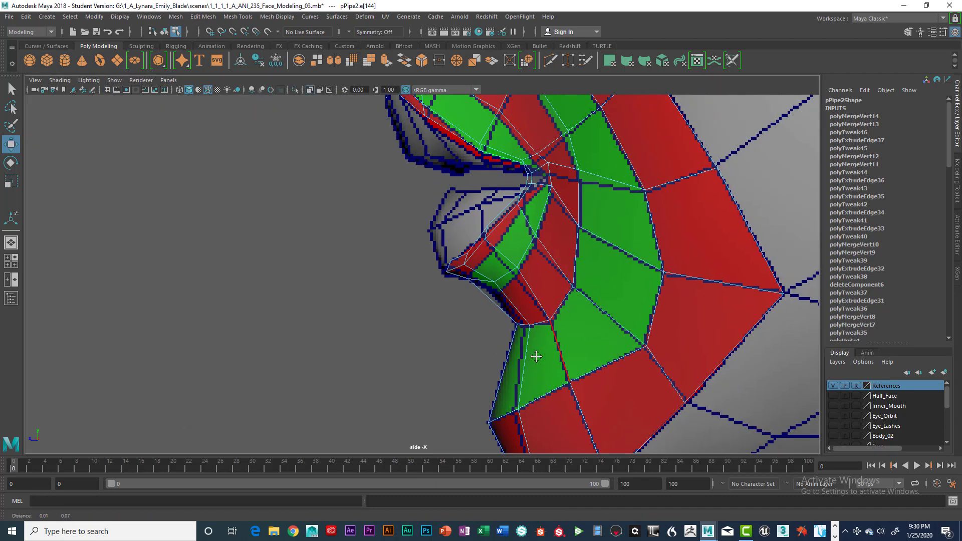
pyautogui.keyDown('alt'); pyautogui.moveTo(508, 215); pyautogui.dragTo(538, 358, button='middle'); pyautogui.keyUp('alt')
pyautogui.keyDown('alt'); pyautogui.moveTo(547, 254); pyautogui.dragTo(574, 354, button='middle'); pyautogui.keyUp('alt')
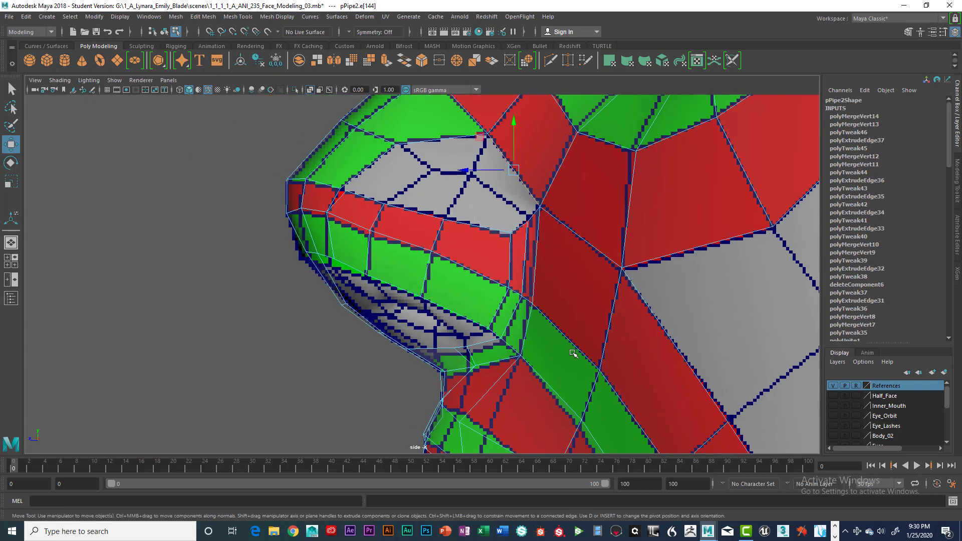
pyautogui.scroll(1, 574, 351)
pyautogui.keyDown('alt'); pyautogui.moveTo(594, 287); pyautogui.dragTo(578, 376, button='middle'); pyautogui.keyUp('alt')
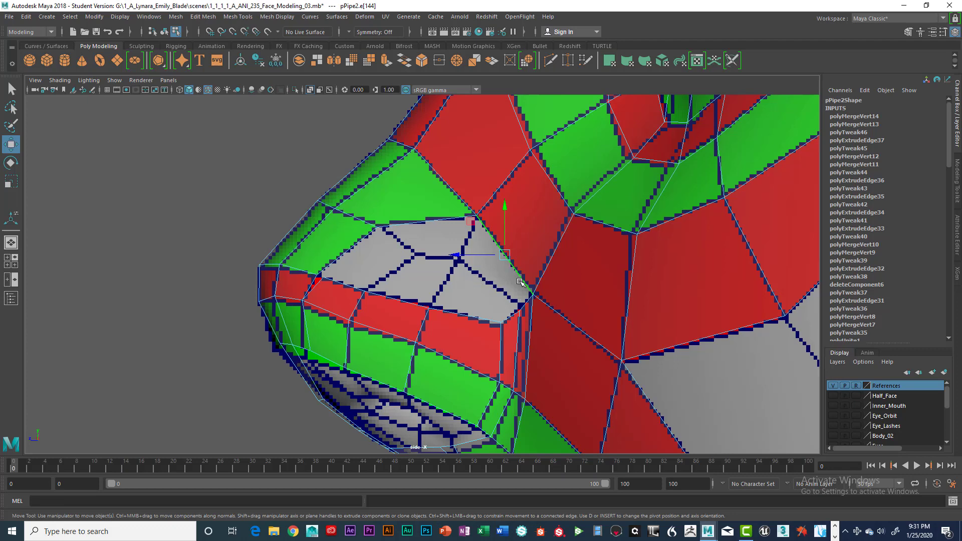
pyautogui.click(11, 89)
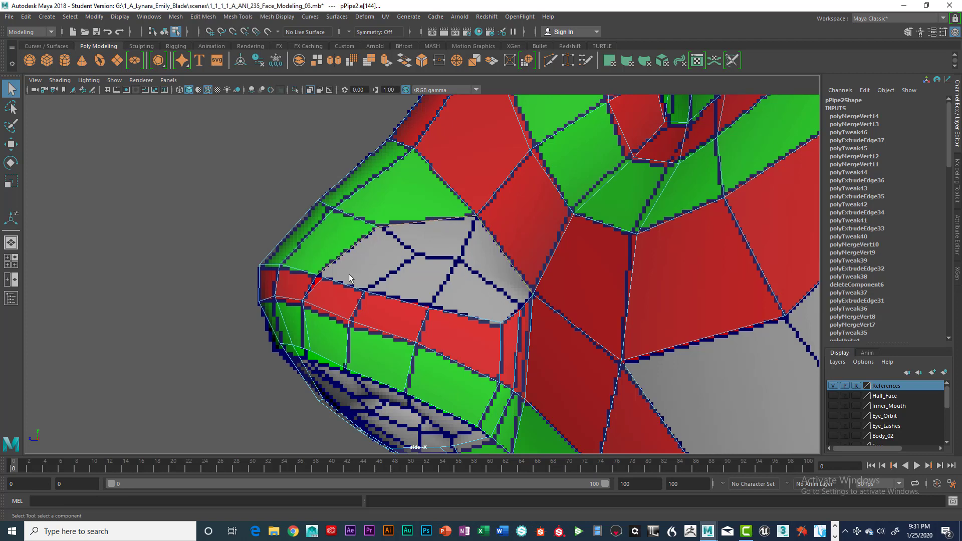
pyautogui.scroll(2, 351, 279)
pyautogui.scroll(2, 322, 286)
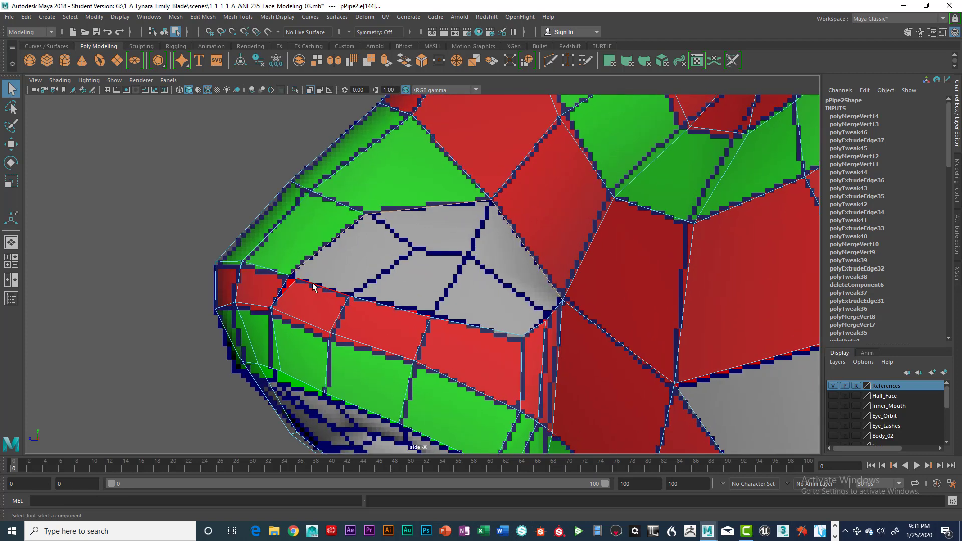
# - Snap the loose vertex at the front corner of the nostril wing opening onto the adjacent nostril strip vertex
pyautogui.moveTo(317, 287); pyautogui.dragTo(285, 247, button='right')
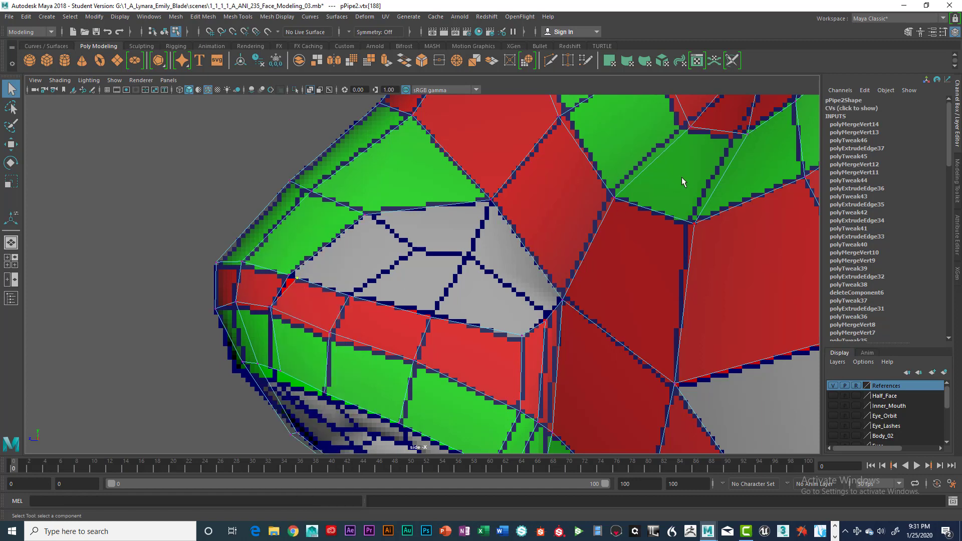
pyautogui.press('space')
pyautogui.press('space')
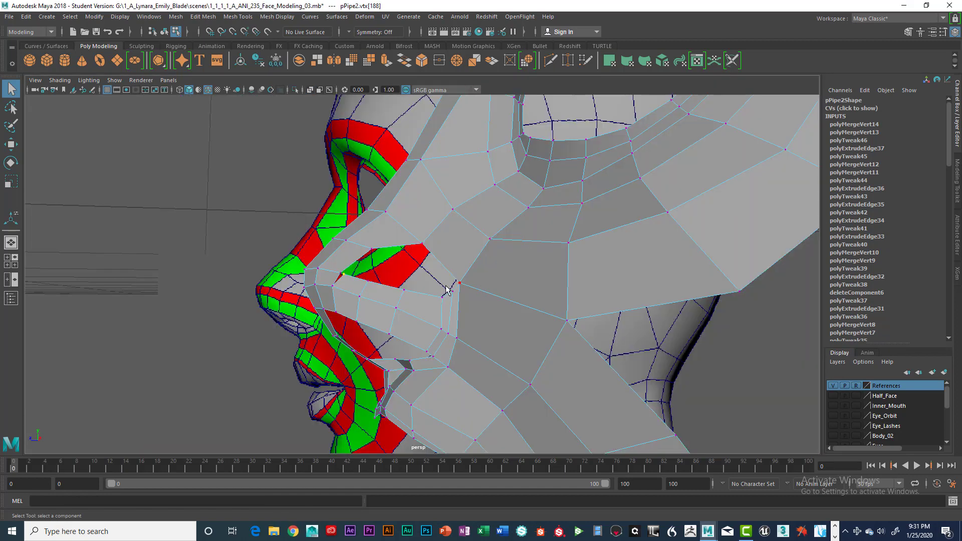
pyautogui.press('f')
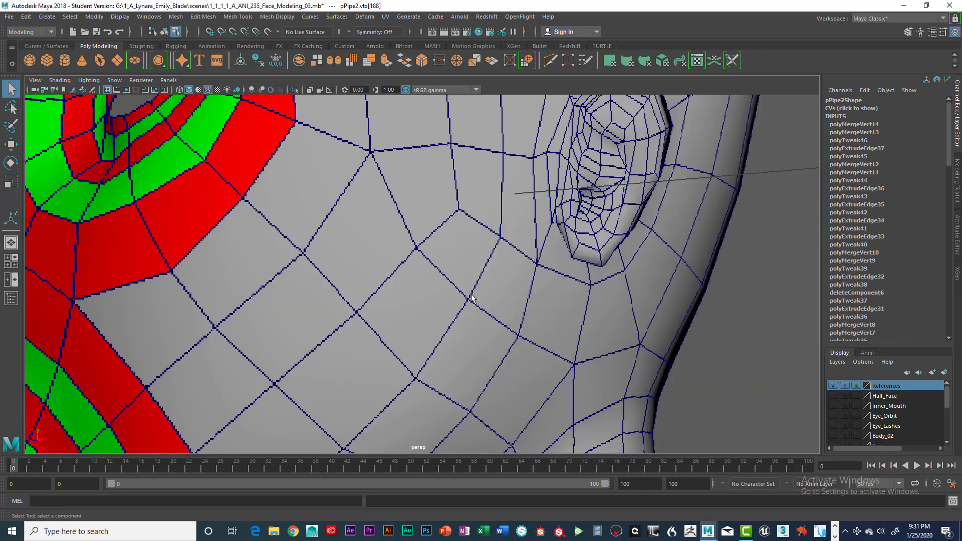
pyautogui.scroll(-5, 471, 297)
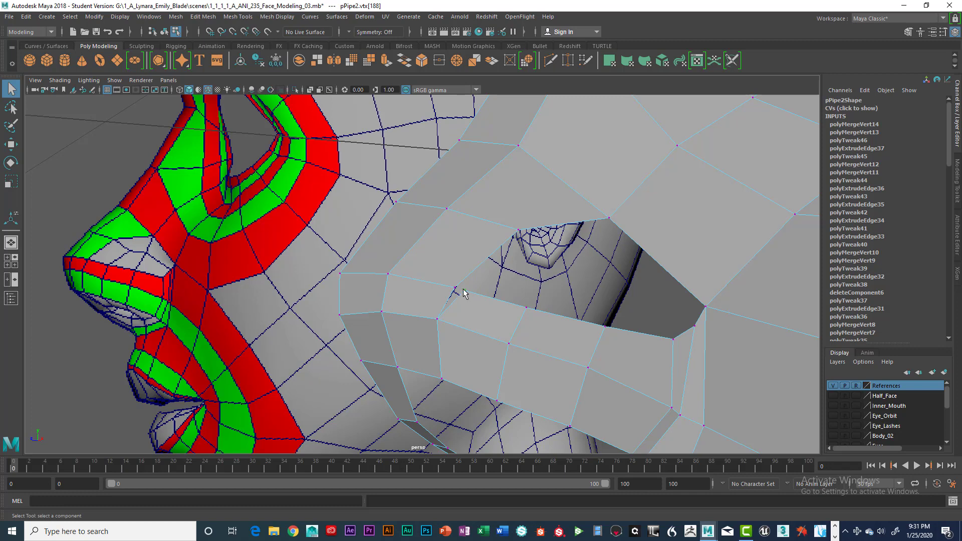
pyautogui.press('v')
pyautogui.press('w')
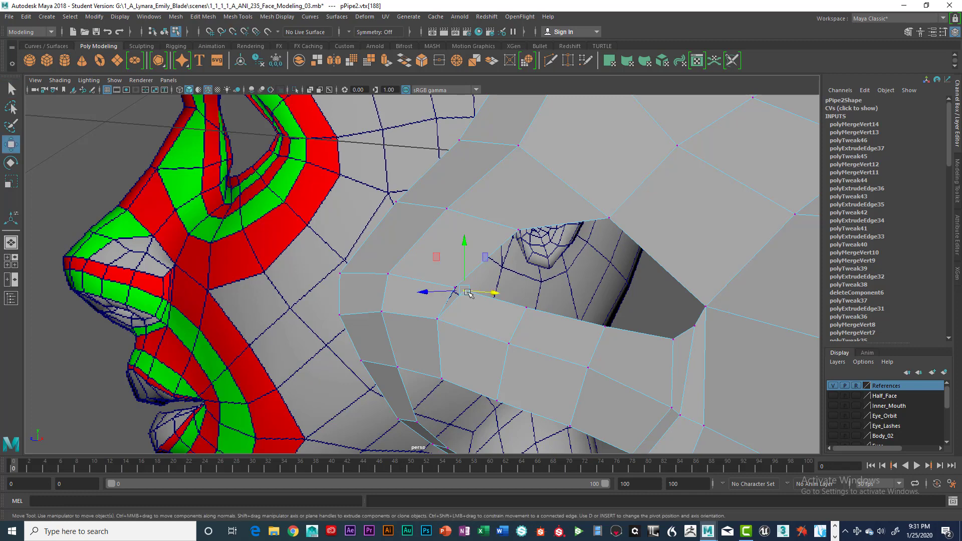
pyautogui.moveTo(467, 291)
pyautogui.mouseDown()
pyautogui.moveTo(455, 288)
pyautogui.moveTo(466, 296)
pyautogui.mouseUp()
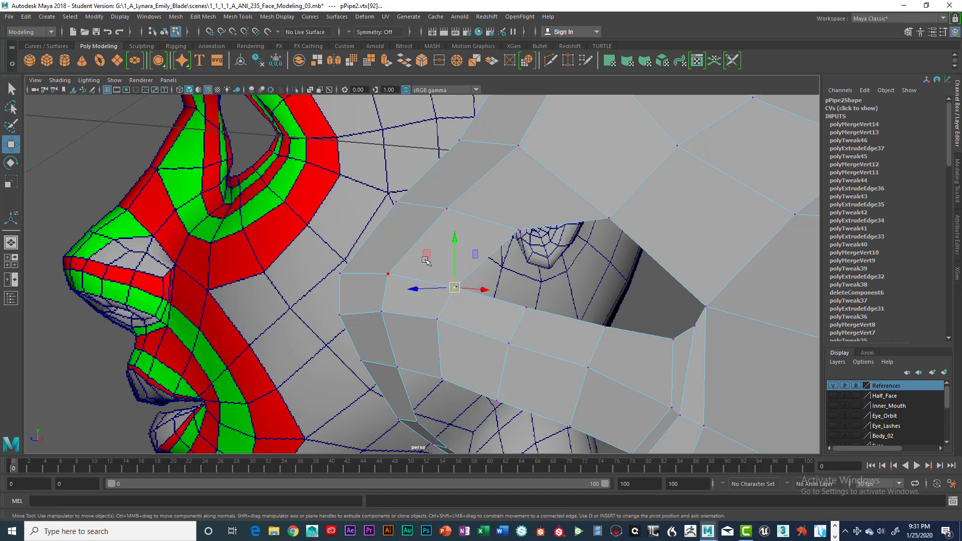
# - Merge to center the two overlapping vertices at the front corner of the nostril wing opening
pyautogui.press('space')
pyautogui.click(336, 261)
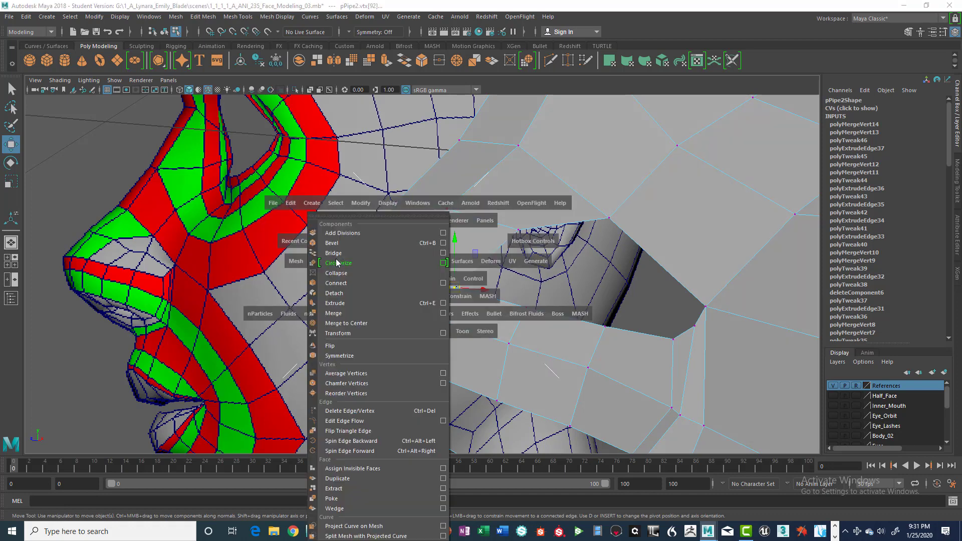
pyautogui.click(354, 322)
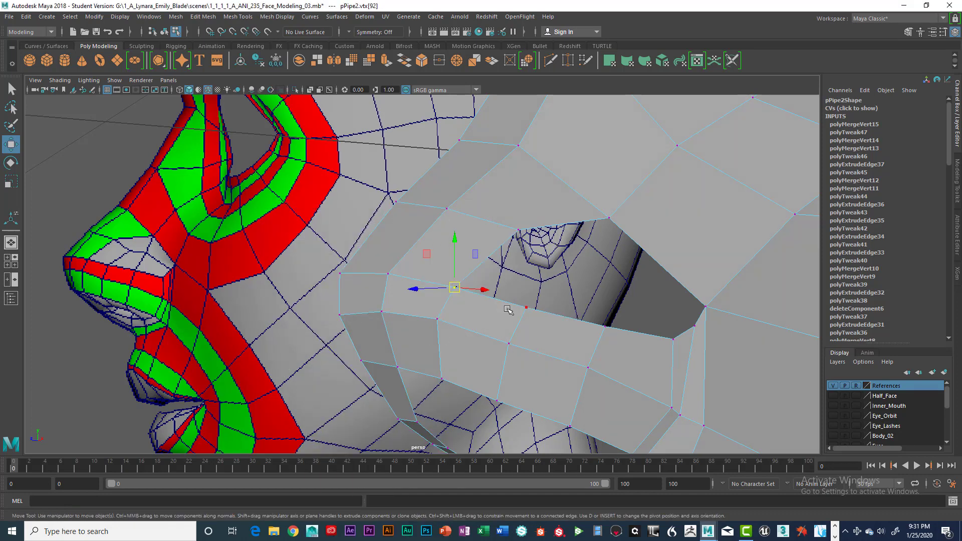
# - Extrude the three upper border edges of the nostril wing opening and move the new edges downward in side view
pyautogui.moveTo(662, 264); pyautogui.dragTo(662, 254, button='right')
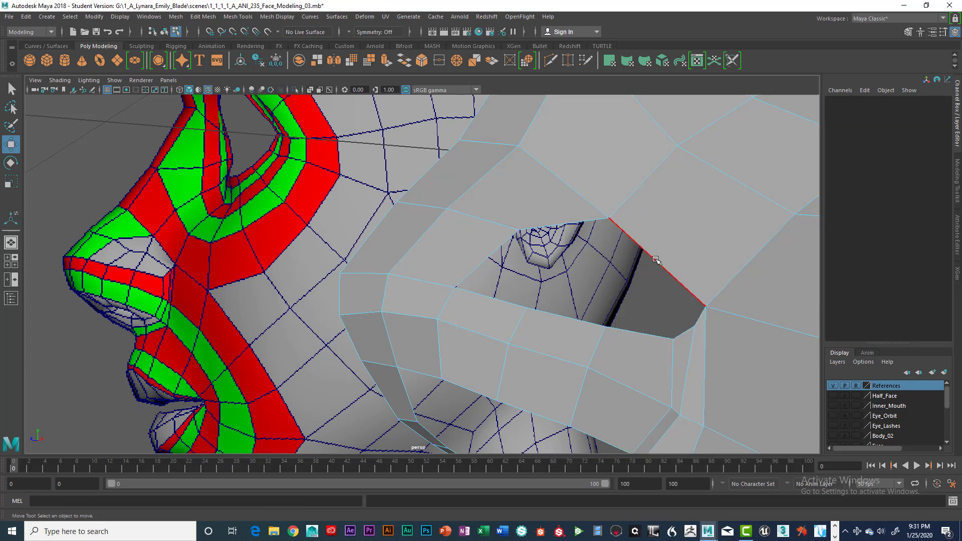
pyautogui.press('q')
pyautogui.click(656, 260)
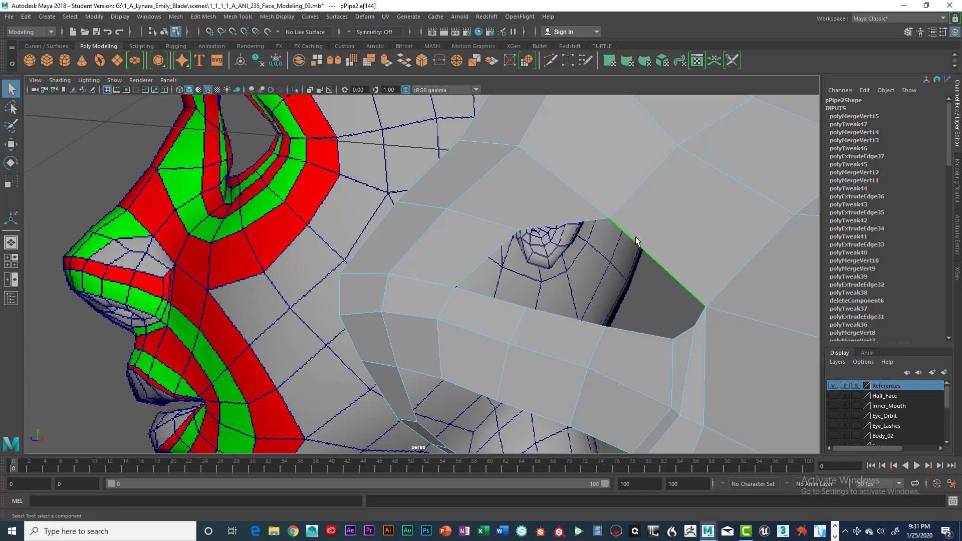
pyautogui.keyDown('shift'); pyautogui.click(583, 224); pyautogui.keyUp('shift')
pyautogui.keyDown('shift'); pyautogui.click(491, 260); pyautogui.keyUp('shift')
pyautogui.press('space')
pyautogui.press('space')
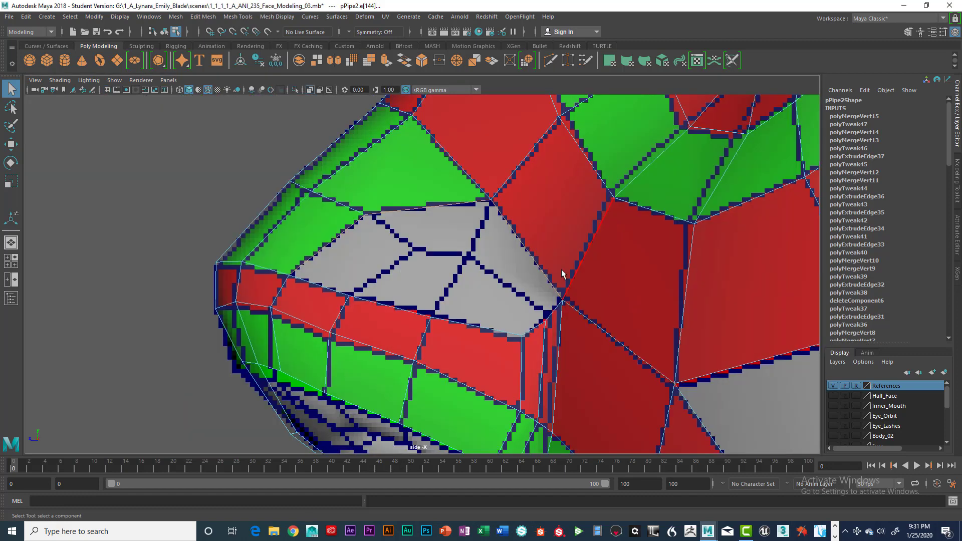
pyautogui.hotkey('ctrl', 'e')
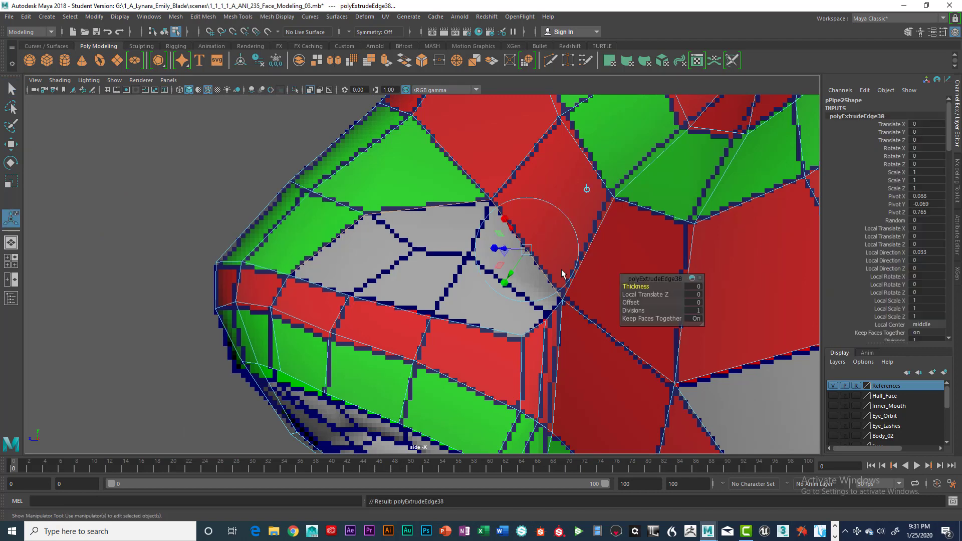
pyautogui.press('w')
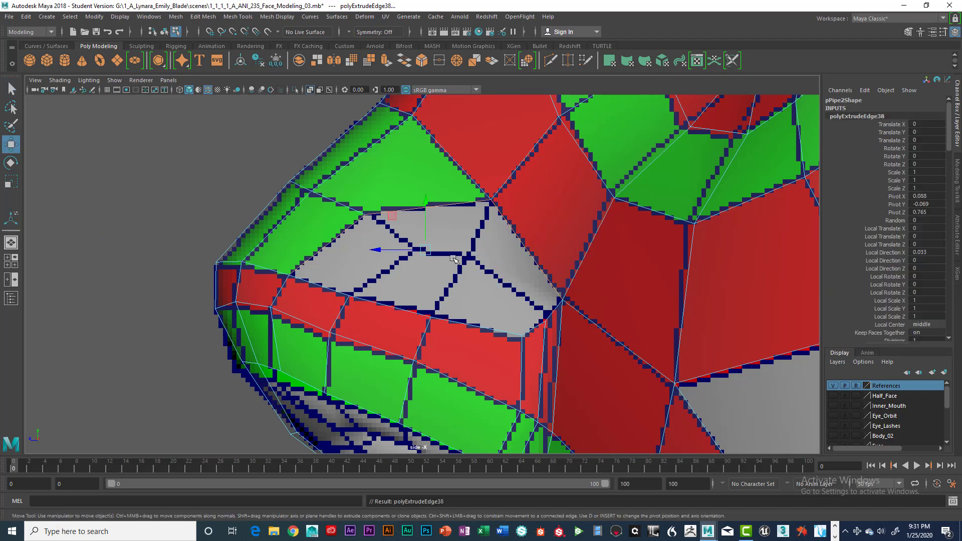
pyautogui.moveTo(426, 224); pyautogui.dragTo(444, 229)
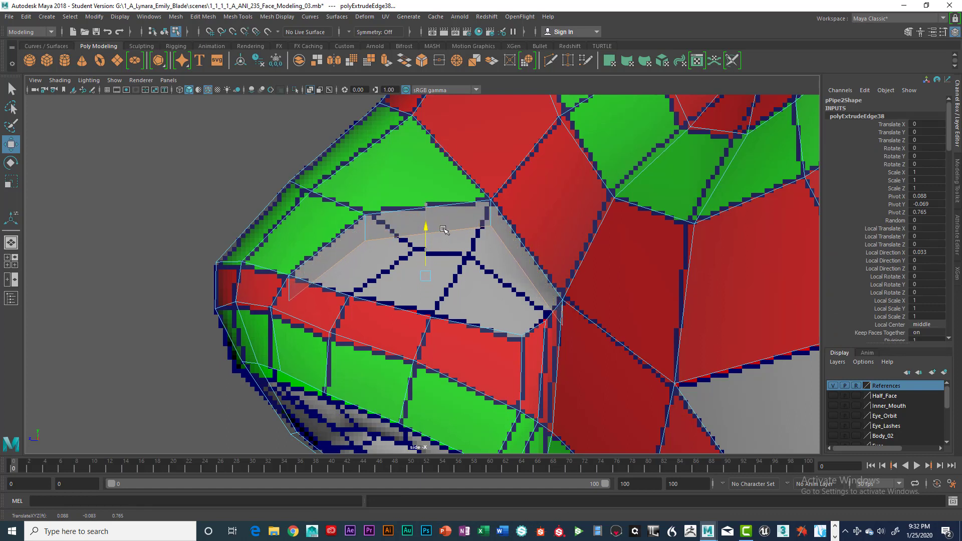
# - Fit the four vertices of the newly extruded border to the reference's nostril wing topology in side view
pyautogui.moveTo(337, 242); pyautogui.dragTo(301, 245, button='right')
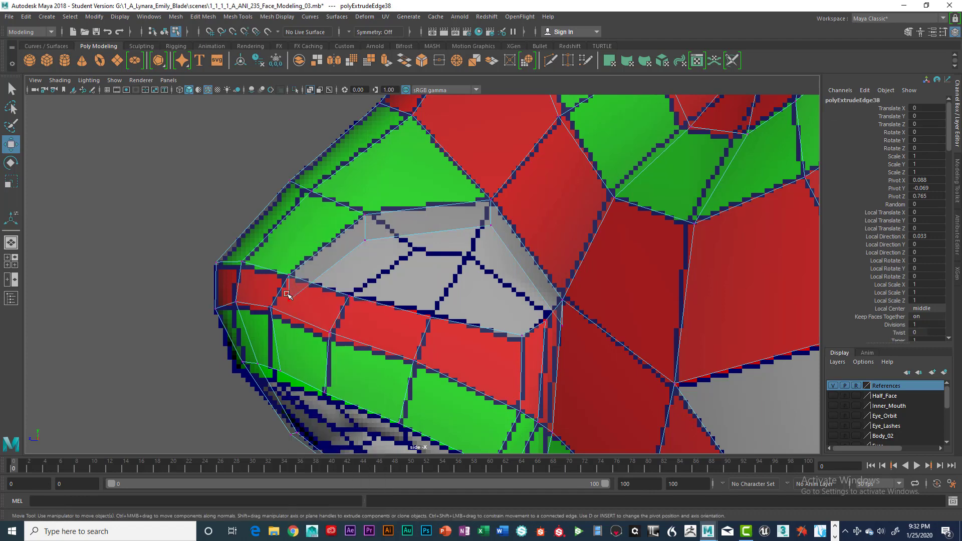
pyautogui.click(288, 298)
pyautogui.moveTo(290, 300); pyautogui.dragTo(355, 287)
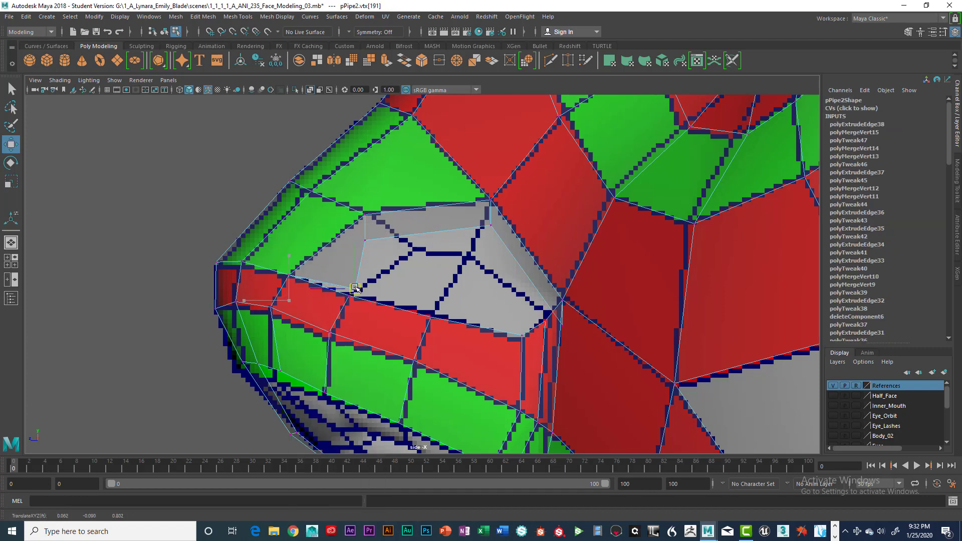
pyautogui.click(367, 241)
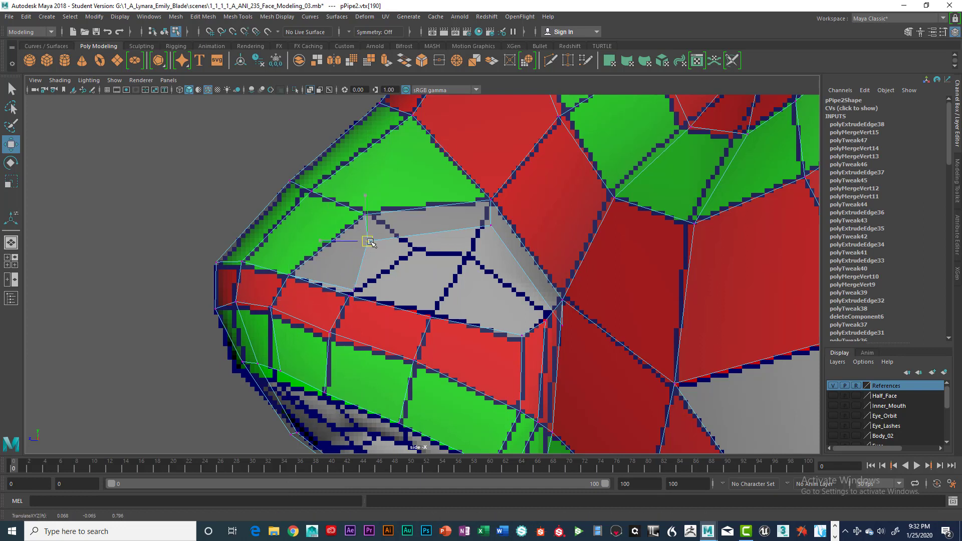
pyautogui.moveTo(370, 242); pyautogui.dragTo(417, 249)
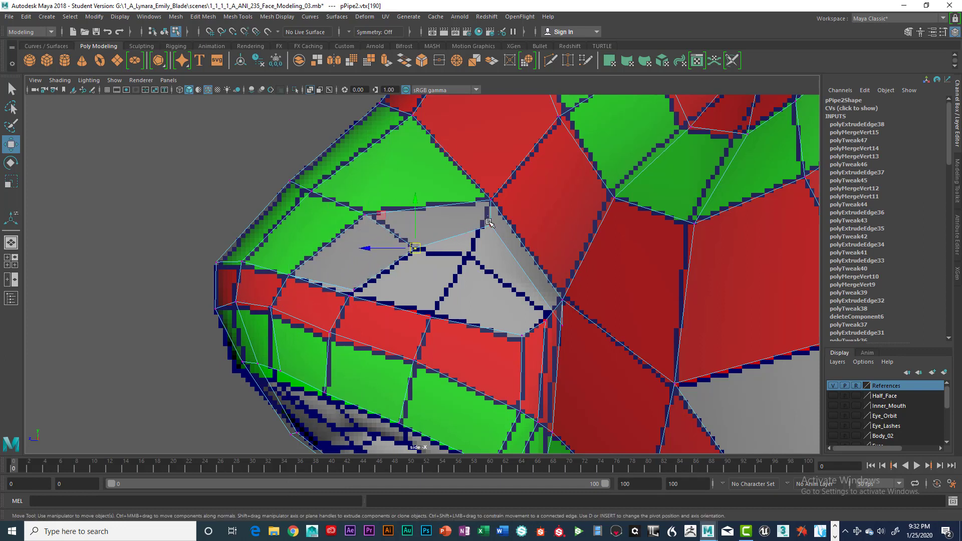
pyautogui.click(490, 224)
pyautogui.moveTo(491, 227); pyautogui.dragTo(470, 255)
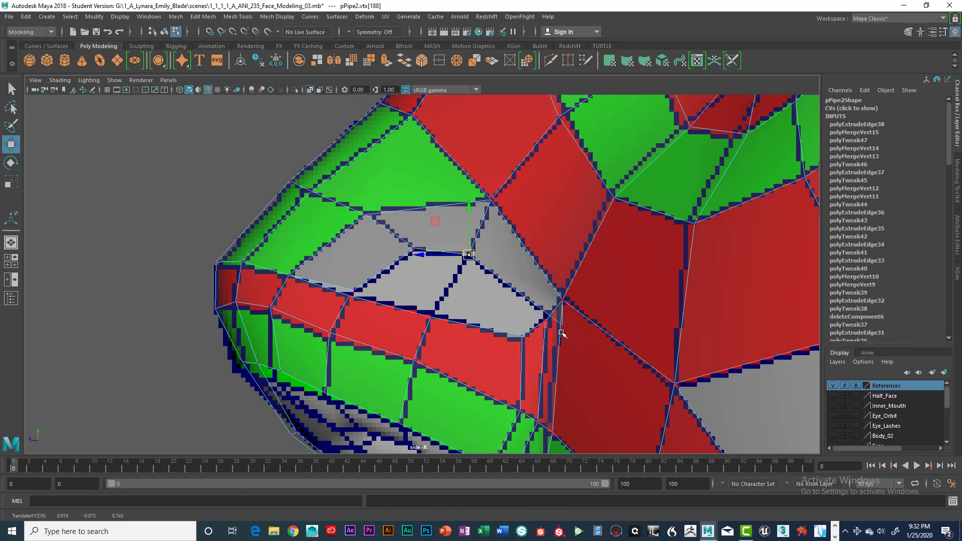
pyautogui.click(562, 326)
pyautogui.moveTo(562, 326); pyautogui.dragTo(543, 317)
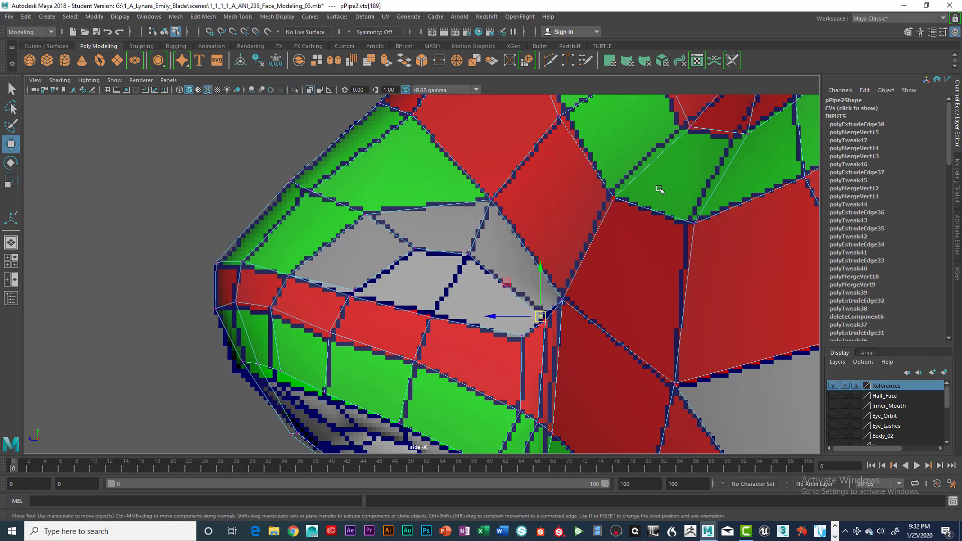
# - Snap the new strip's front and rear end vertices onto the matching border vertices of the nostril strip below
pyautogui.press('space')
pyautogui.press('space')
pyautogui.keyDown('alt'); pyautogui.moveTo(652, 235); pyautogui.dragTo(612, 262); pyautogui.keyUp('alt')
pyautogui.keyDown('alt'); pyautogui.moveTo(612, 262); pyautogui.dragTo(655, 269, button='right'); pyautogui.keyUp('alt')
pyautogui.click(474, 289)
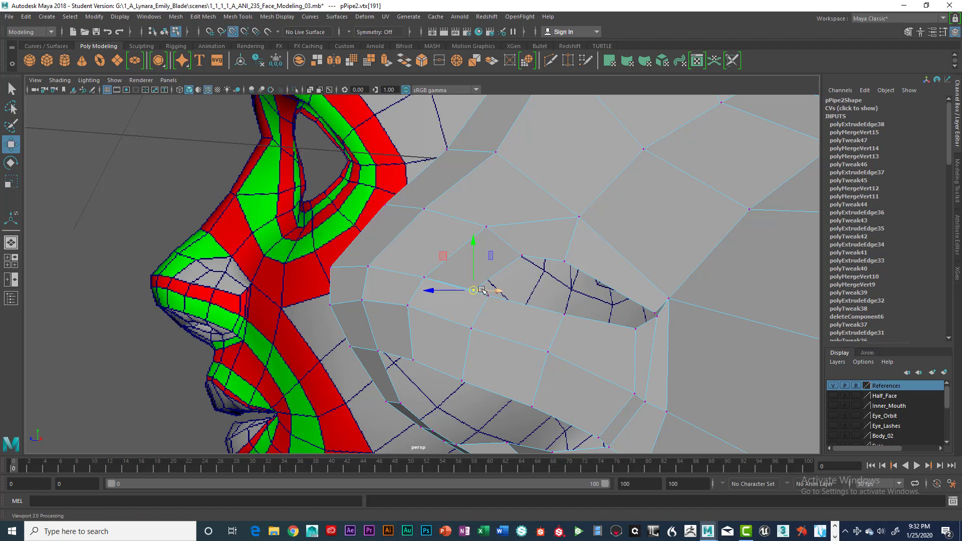
pyautogui.moveTo(474, 290); pyautogui.dragTo(488, 295)
pyautogui.moveTo(646, 302); pyautogui.dragTo(658, 319)
pyautogui.press('v')
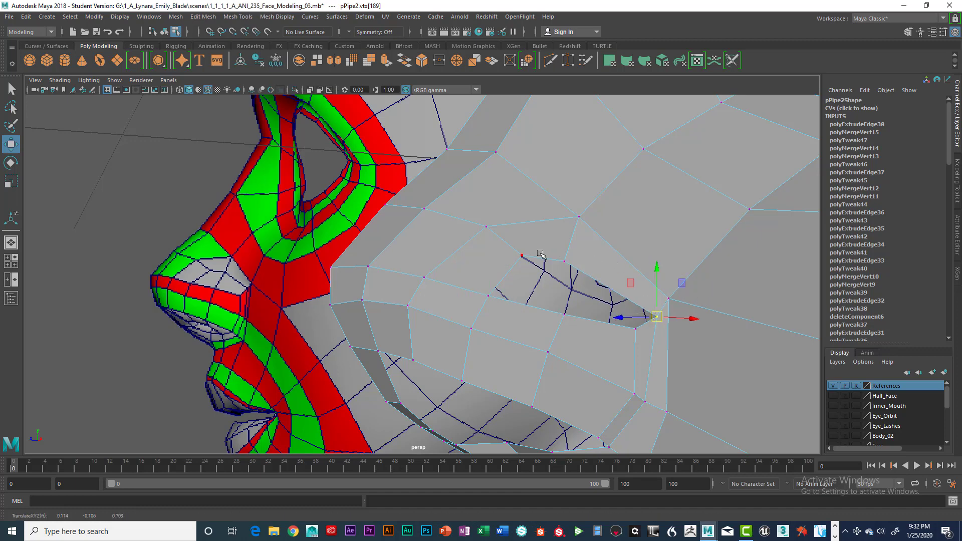
# - Merge to center the overlapping vertex pair at the front end of the nostril wing strip
pyautogui.click(487, 295)
pyautogui.moveTo(651, 302); pyautogui.dragTo(660, 327)
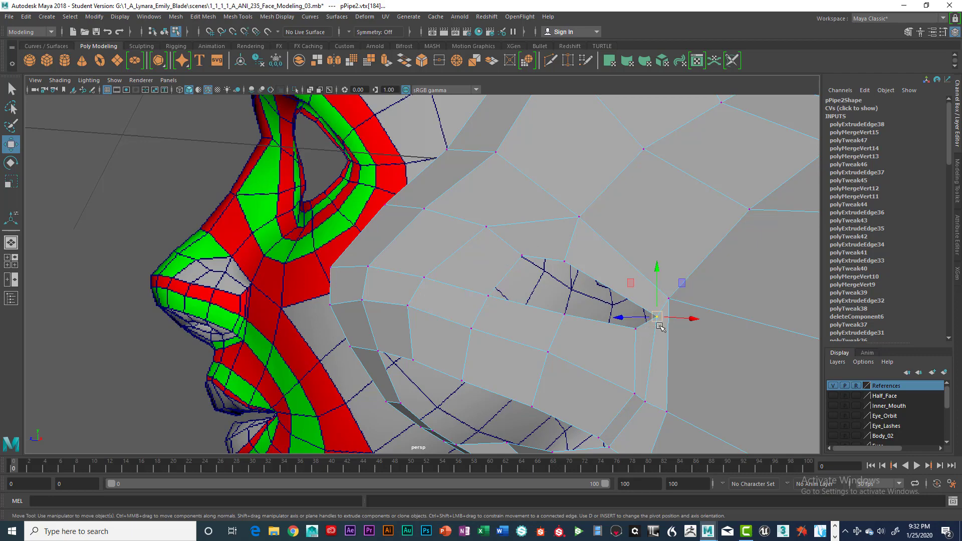
pyautogui.moveTo(479, 290); pyautogui.dragTo(502, 308)
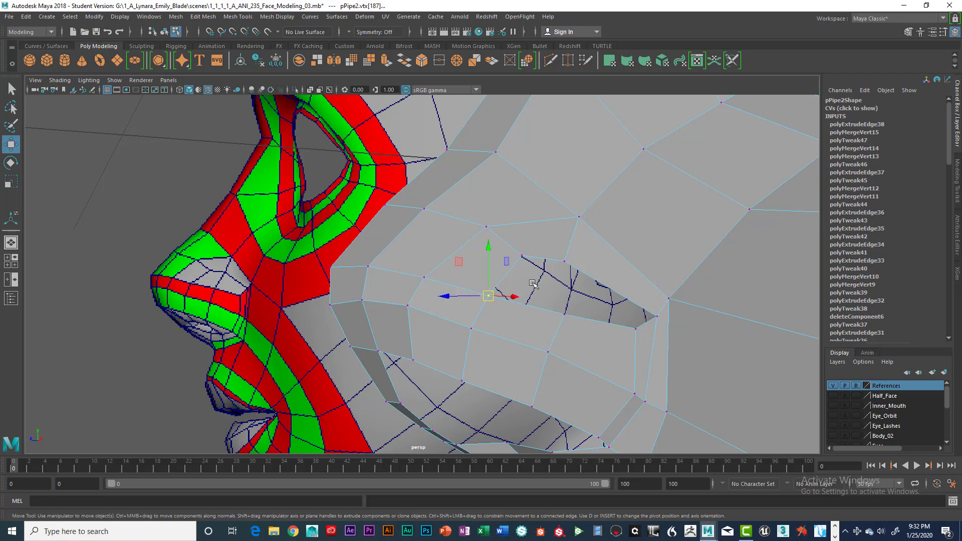
pyautogui.moveTo(575, 273)
pyautogui.keyDown('alt'); pyautogui.mouseDown()
pyautogui.moveTo(516, 272)
pyautogui.moveTo(546, 247)
pyautogui.moveTo(582, 245)
pyautogui.moveTo(582, 236)
pyautogui.moveTo(623, 263)
pyautogui.moveTo(616, 274)
pyautogui.moveTo(557, 272)
pyautogui.moveTo(570, 268)
pyautogui.mouseUp(); pyautogui.keyUp('alt')
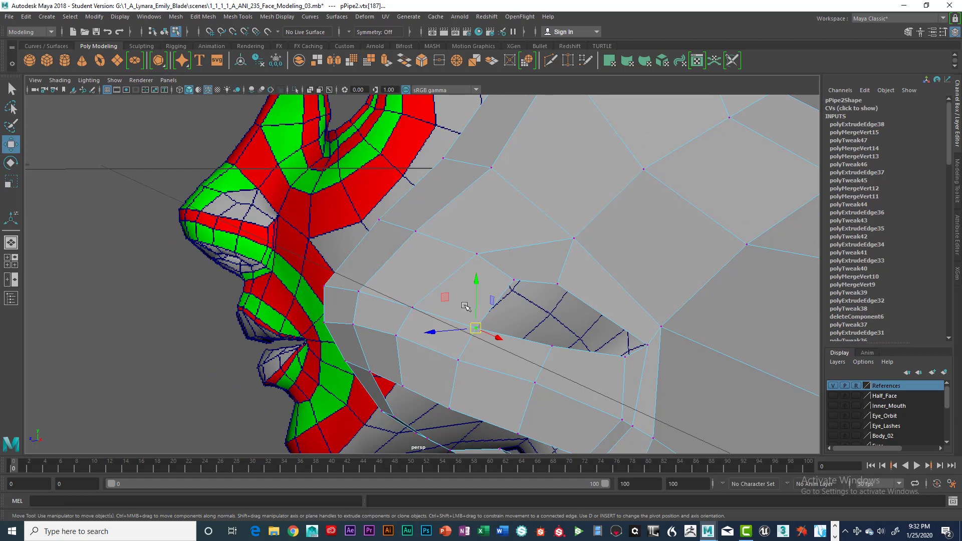
pyautogui.press('space')
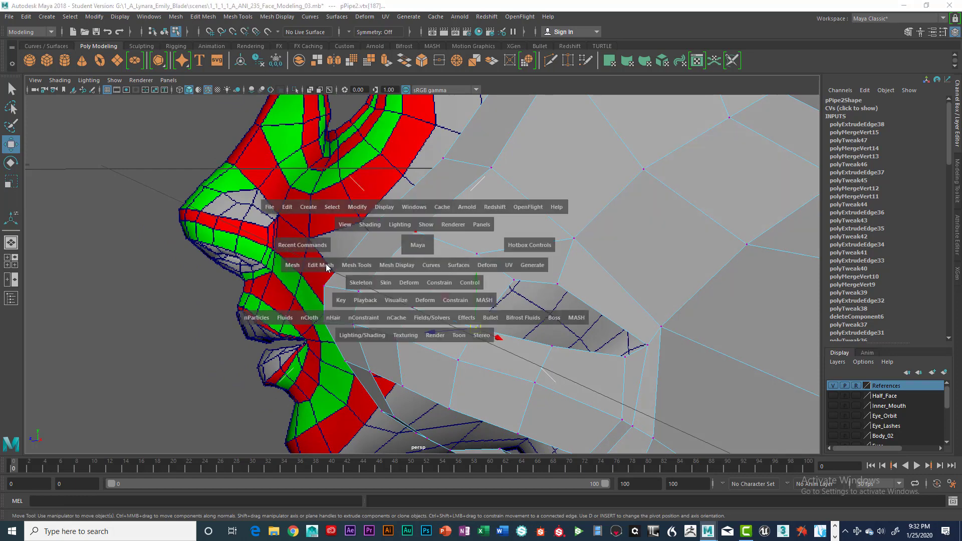
pyautogui.moveTo(326, 267); pyautogui.dragTo(355, 327)
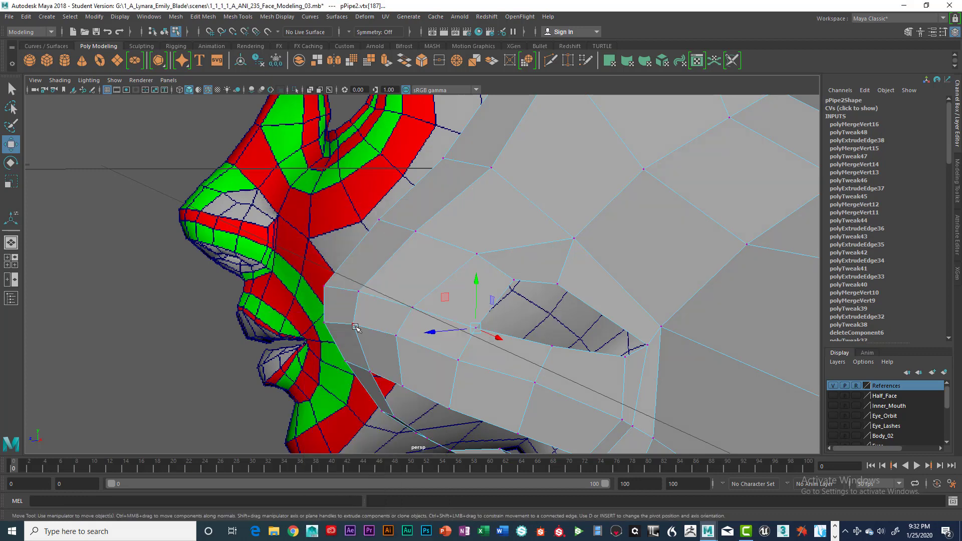
# - Merge to center the overlapping vertex pair at the rear end of the nostril wing strip
pyautogui.click(643, 337)
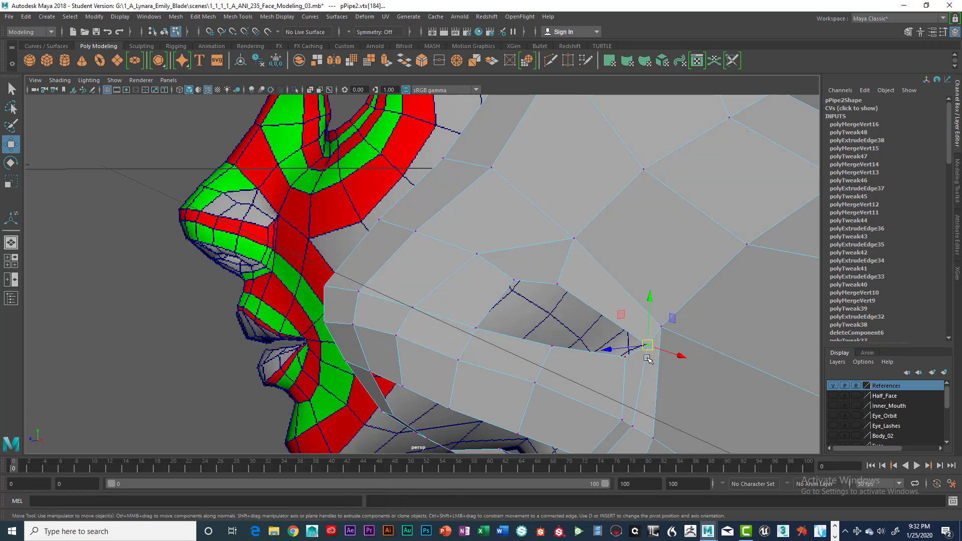
pyautogui.press('g')
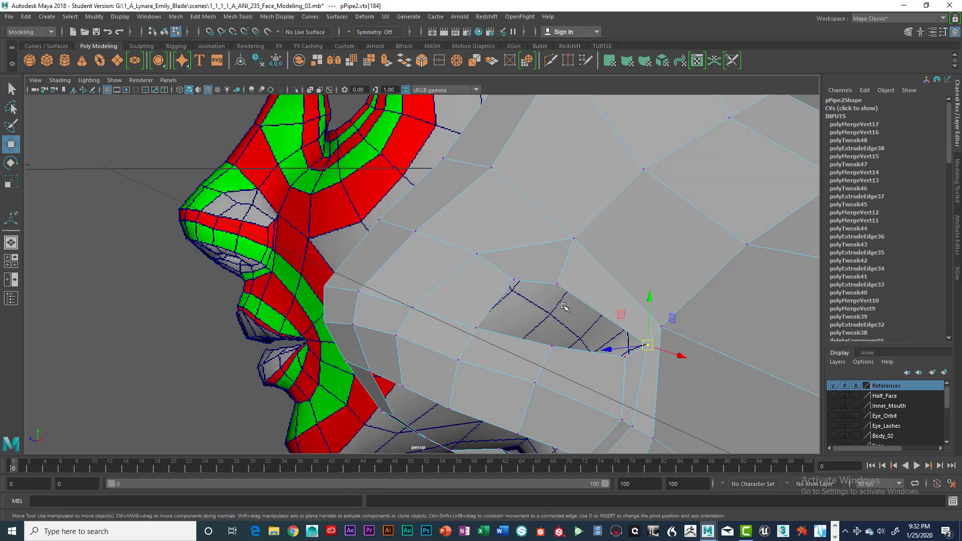
# - Move the two middle vertices of the nostril wing strip's free border outward in front view to match the reference
pyautogui.keyDown('alt'); pyautogui.moveTo(563, 307); pyautogui.dragTo(595, 277); pyautogui.keyUp('alt')
pyautogui.click(575, 242)
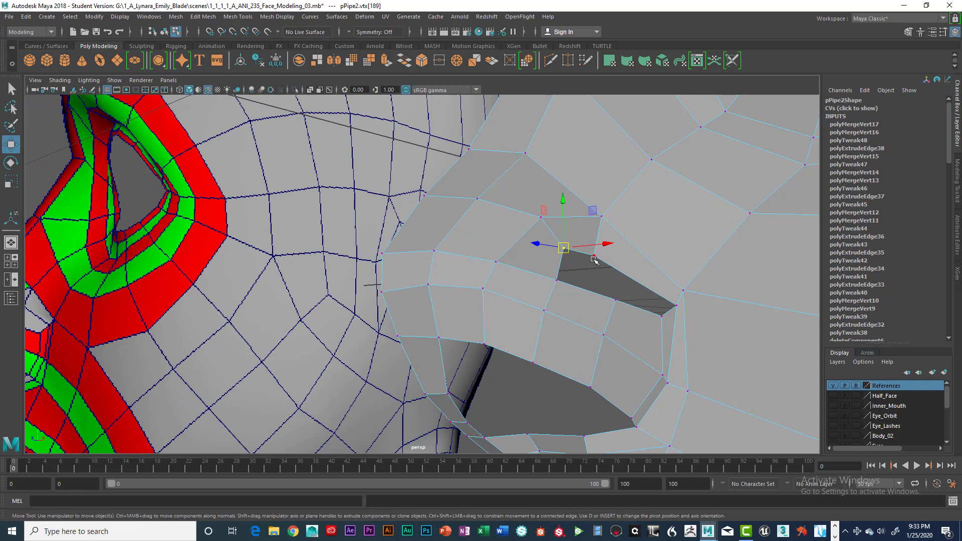
pyautogui.keyDown('shift'); pyautogui.click(593, 256); pyautogui.keyUp('shift')
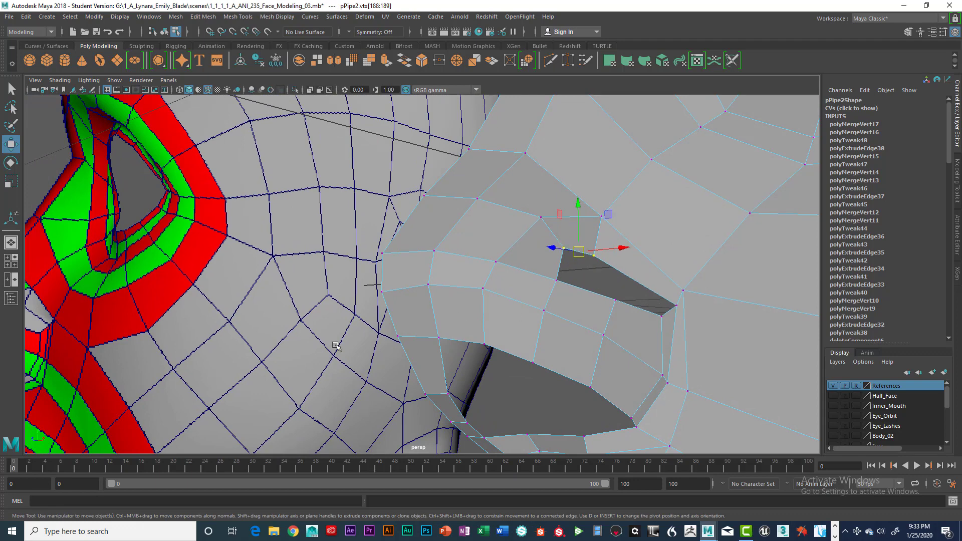
pyautogui.press('space')
pyautogui.press('space')
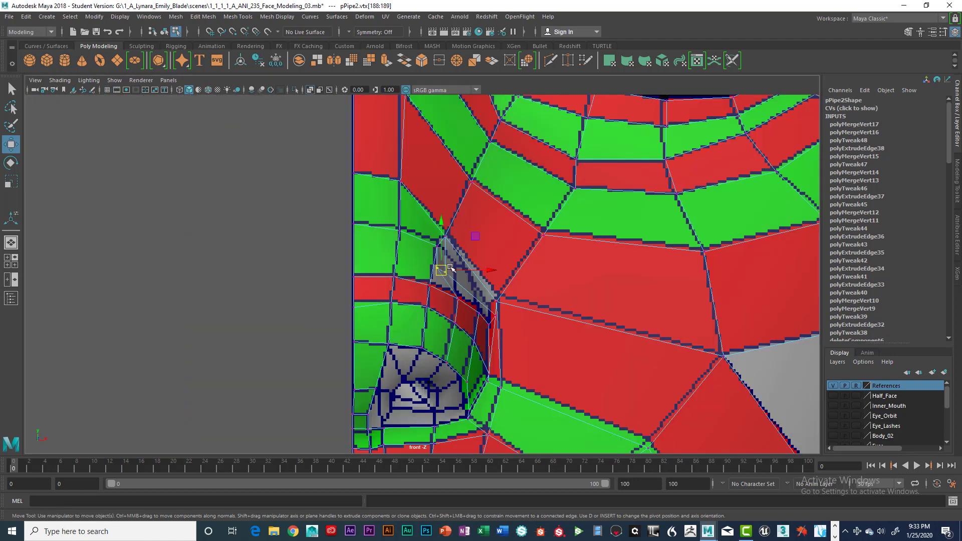
pyautogui.moveTo(483, 271); pyautogui.dragTo(498, 268)
pyautogui.moveTo(460, 249); pyautogui.dragTo(460, 247)
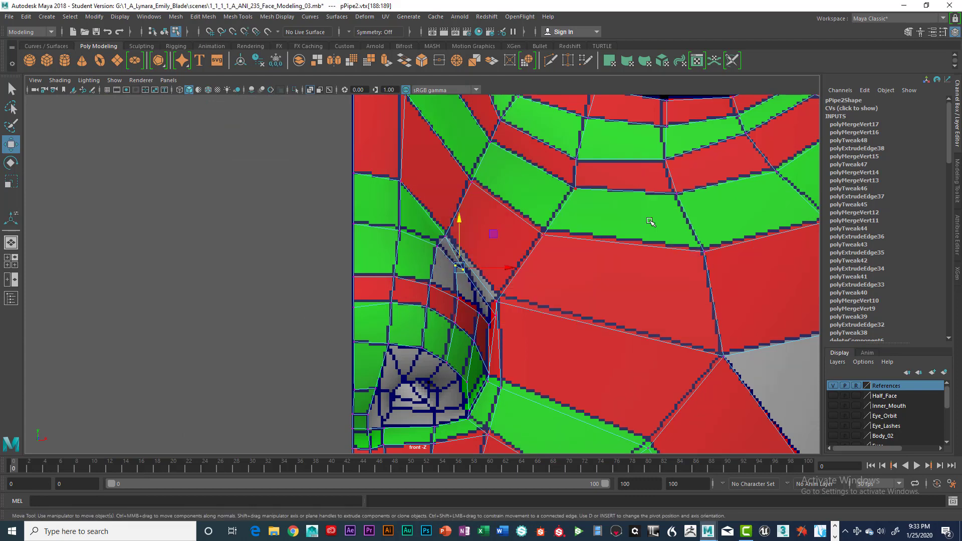
pyautogui.press('space')
pyautogui.press('space')
pyautogui.press('space')
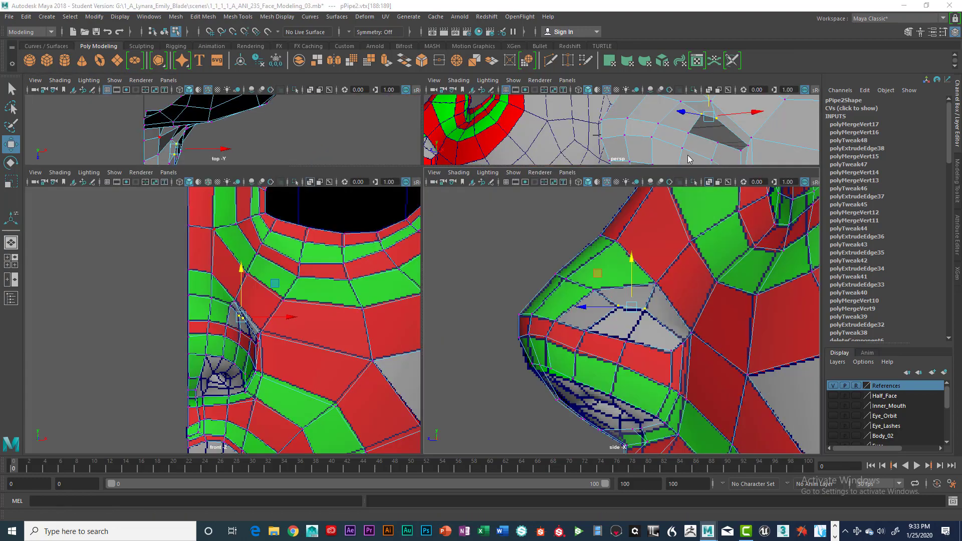
pyautogui.press('space')
pyautogui.keyDown('alt'); pyautogui.moveTo(632, 289); pyautogui.dragTo(595, 311); pyautogui.keyUp('alt')
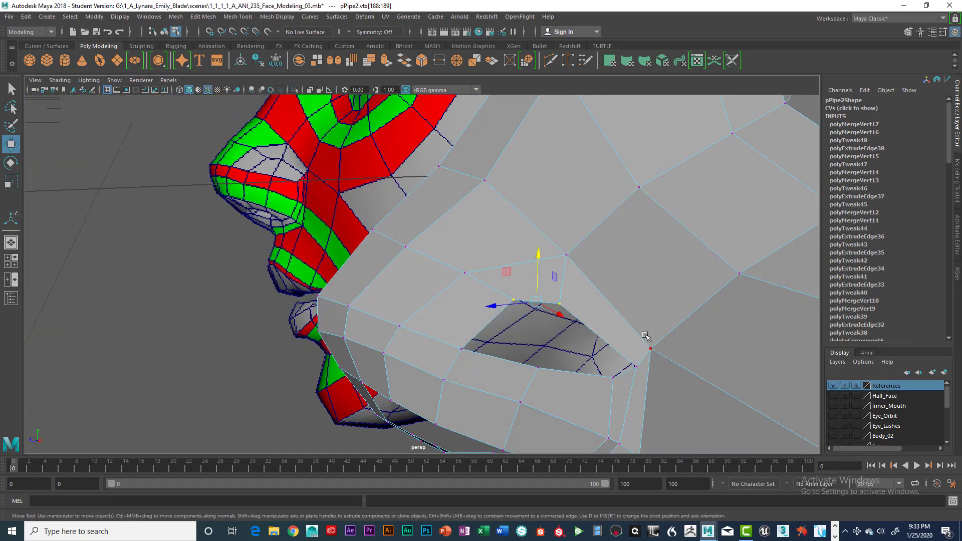
# - Extrude the two lower border edges of the remaining nostril wing hole and move the new edges upward
pyautogui.press('space')
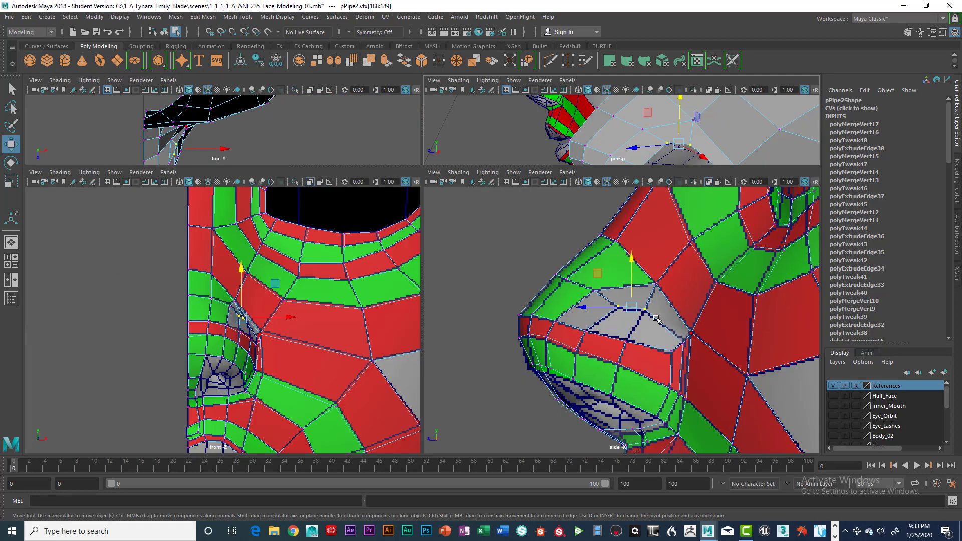
pyautogui.press('space')
pyautogui.moveTo(493, 277); pyautogui.dragTo(494, 216, button='right')
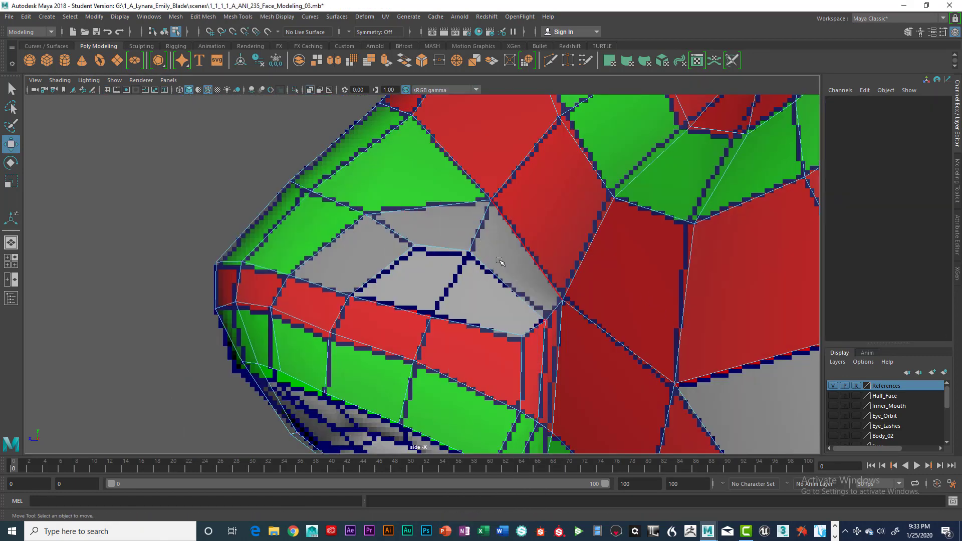
pyautogui.click(398, 308)
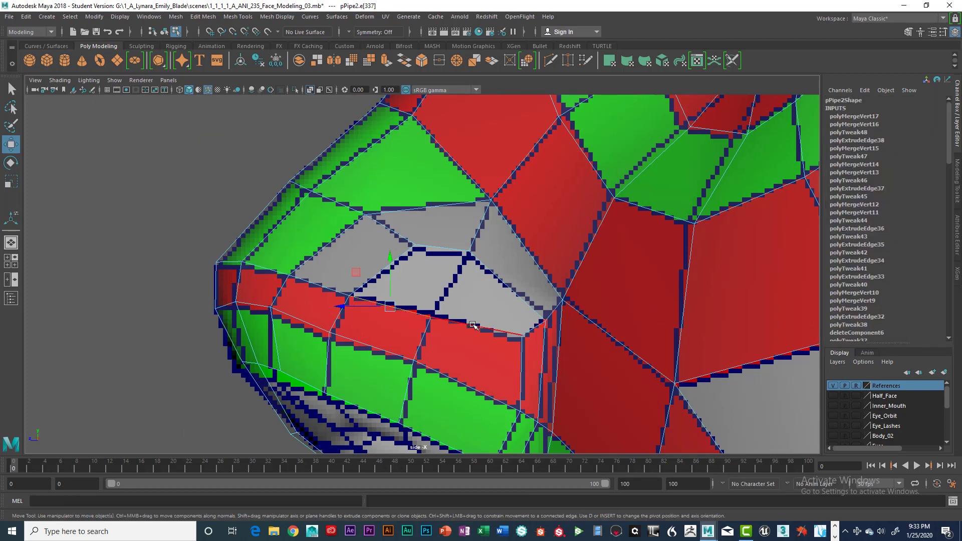
pyautogui.click(473, 324)
pyautogui.press('space')
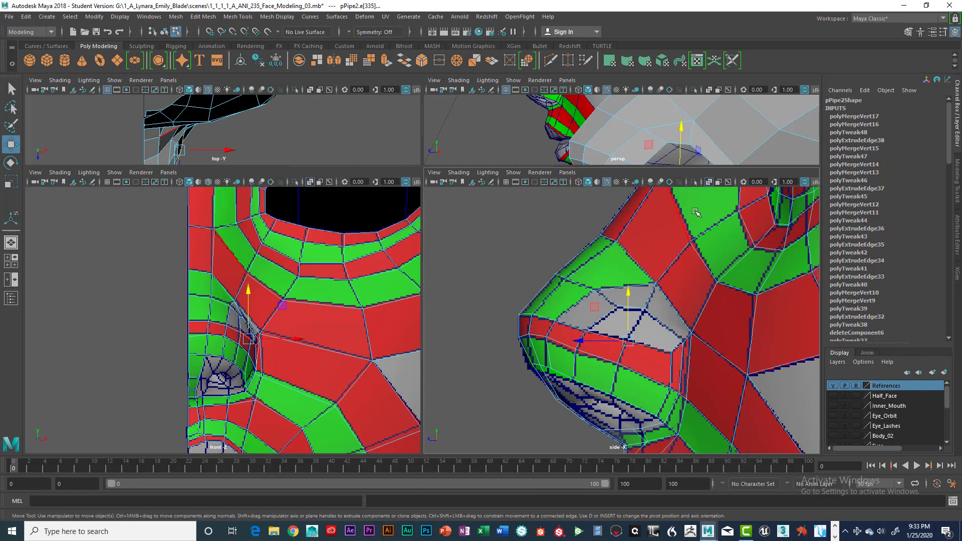
pyautogui.press('space')
pyautogui.press('space')
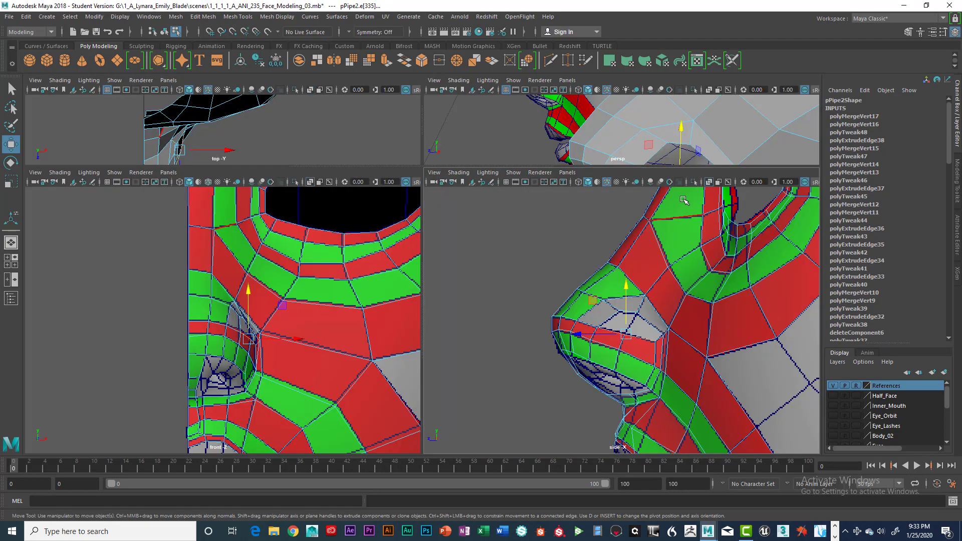
pyautogui.press('space')
pyautogui.keyDown('alt'); pyautogui.moveTo(624, 308); pyautogui.dragTo(577, 320); pyautogui.keyUp('alt')
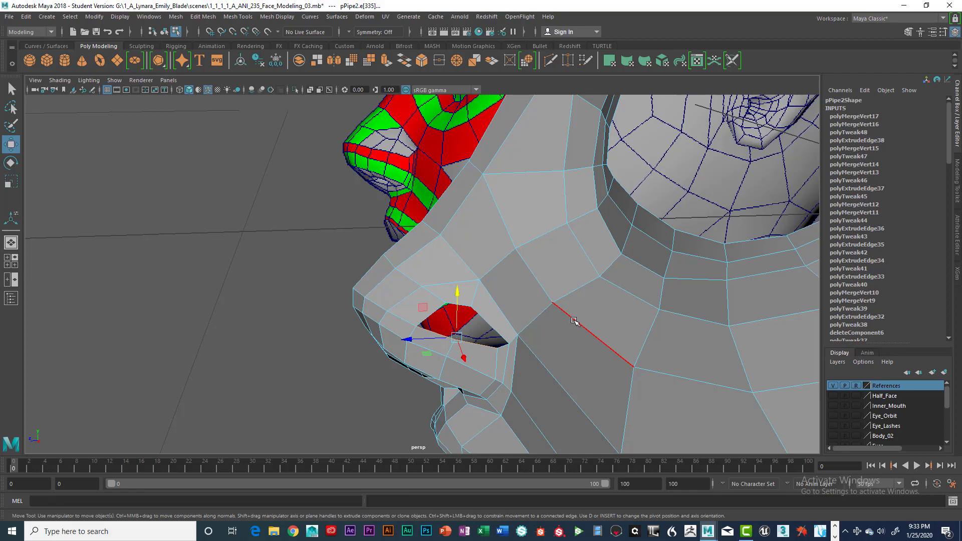
pyautogui.hotkey('ctrl', 'e')
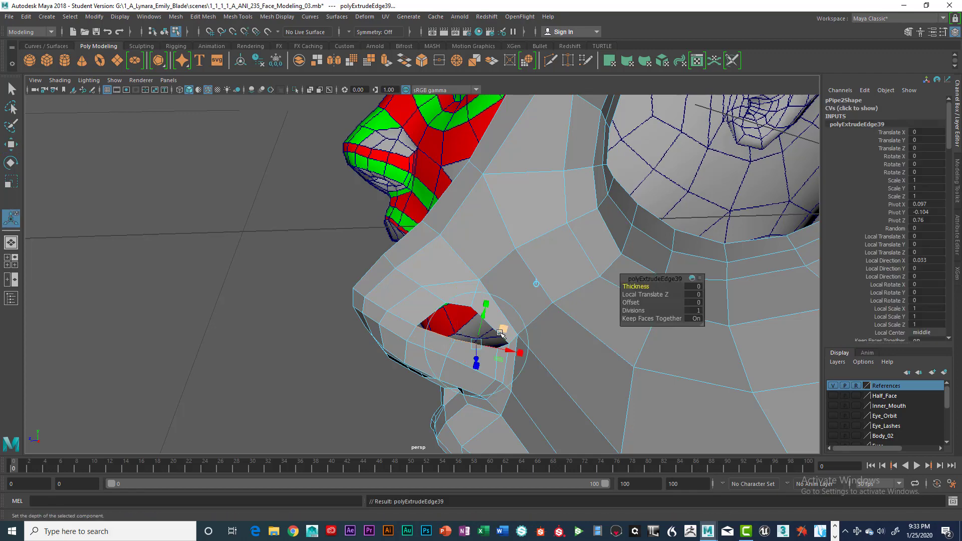
pyautogui.press('w')
pyautogui.keyDown('alt'); pyautogui.moveTo(501, 333); pyautogui.dragTo(589, 296); pyautogui.keyUp('alt')
pyautogui.moveTo(537, 264); pyautogui.dragTo(544, 249)
pyautogui.keyDown('alt'); pyautogui.moveTo(584, 281); pyautogui.dragTo(519, 320); pyautogui.keyUp('alt')
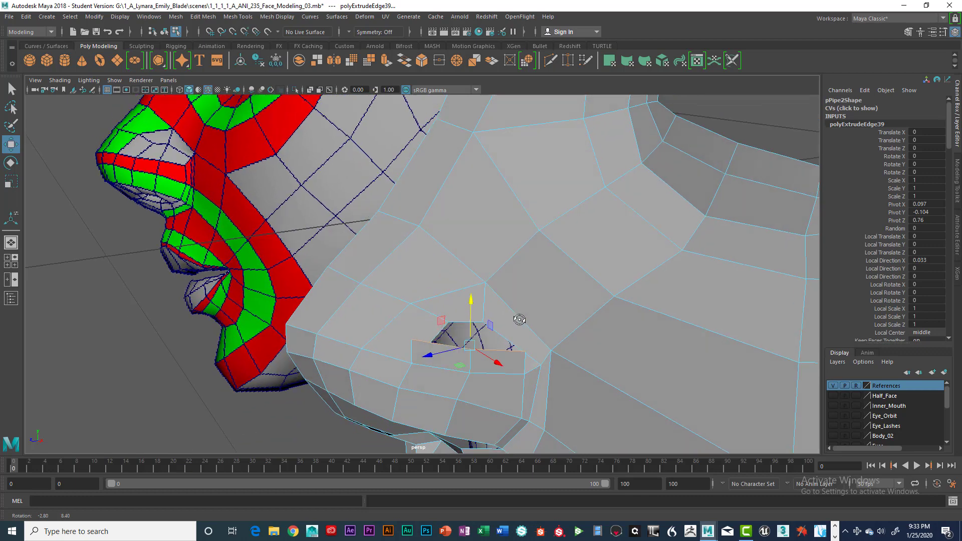
# - Snap the new strip's front and middle vertices onto the matching vertices of the hole's upper border
pyautogui.moveTo(511, 242); pyautogui.dragTo(466, 246, button='right')
pyautogui.press('q')
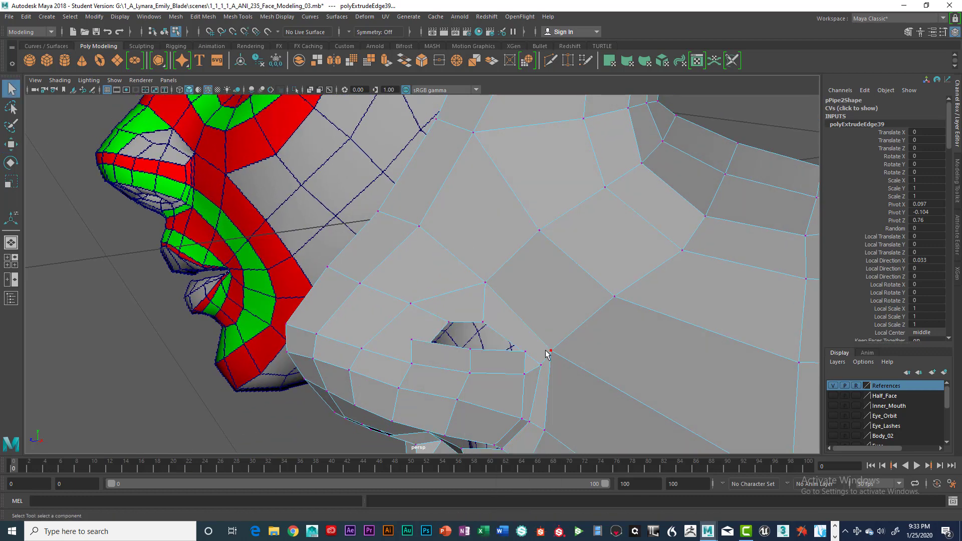
pyautogui.click(412, 340)
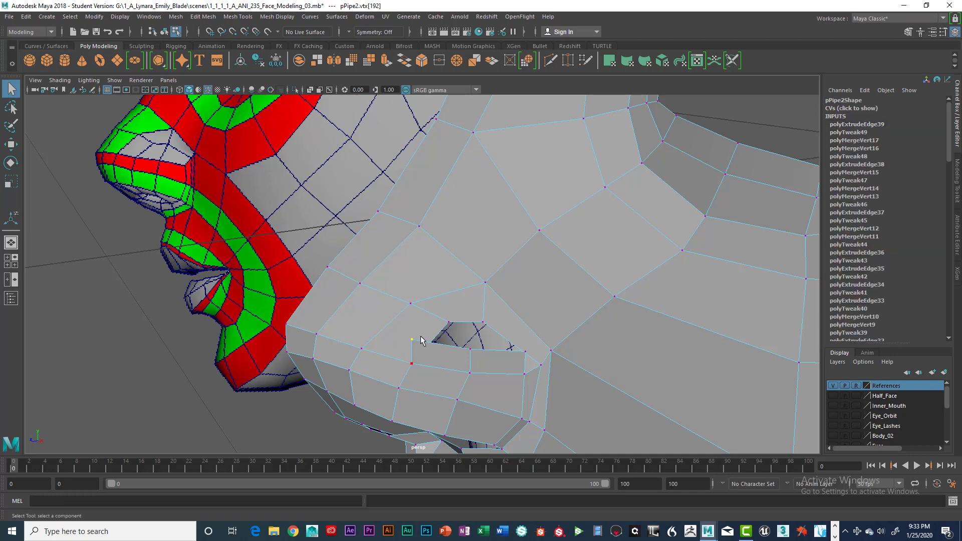
pyautogui.press('w')
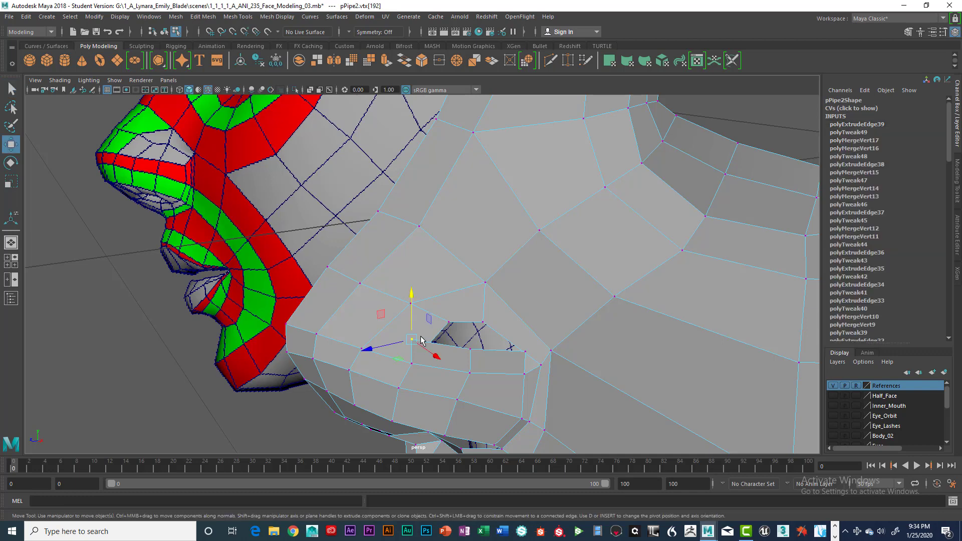
pyautogui.moveTo(437, 346); pyautogui.dragTo(483, 324)
pyautogui.click(469, 350)
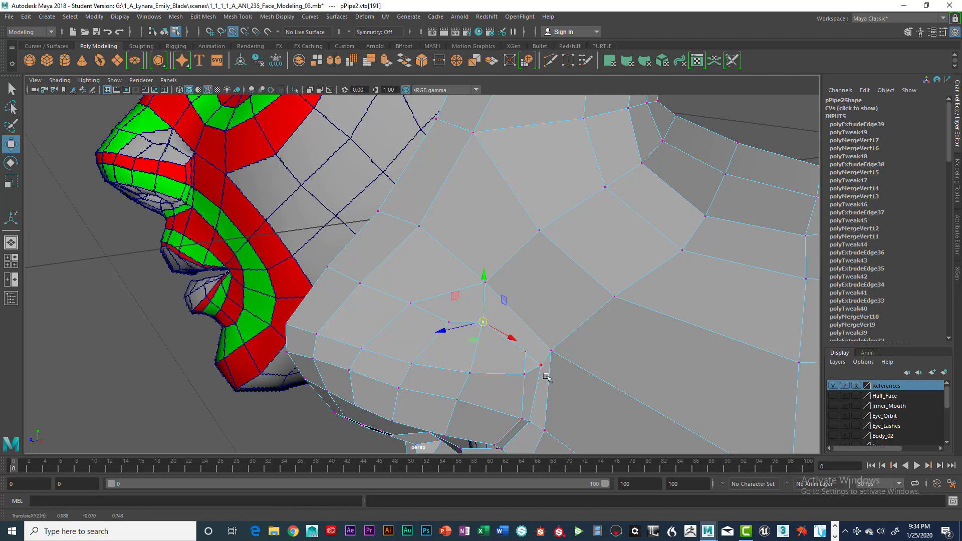
# - Snap the new strip's rear vertex onto the hole's rear corner vertex to close the remaining triangular gap
pyautogui.keyDown('alt'); pyautogui.moveTo(542, 361); pyautogui.dragTo(504, 359); pyautogui.keyUp('alt')
pyautogui.scroll(3, 502, 352)
pyautogui.keyDown('alt'); pyautogui.moveTo(500, 348); pyautogui.dragTo(507, 314, button='middle'); pyautogui.keyUp('alt')
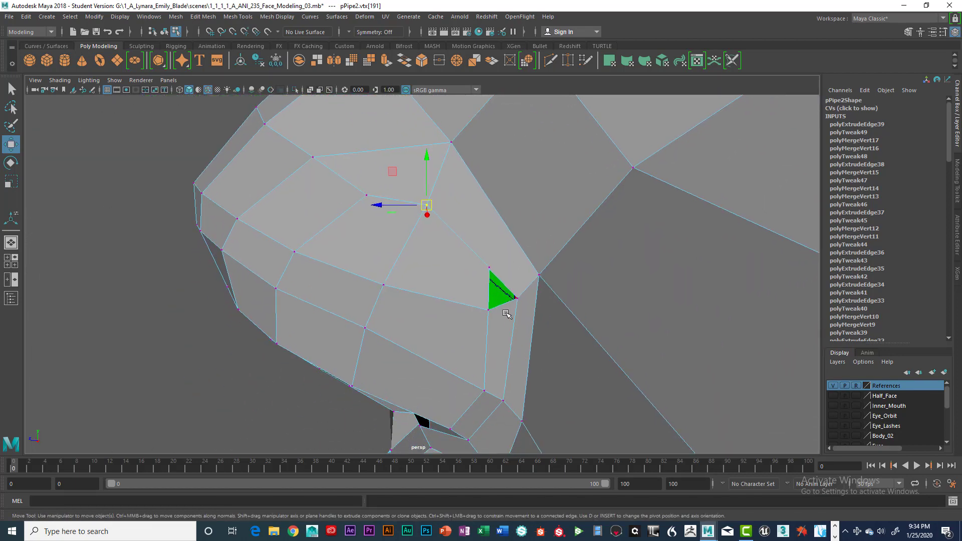
pyautogui.click(488, 268)
pyautogui.press('v')
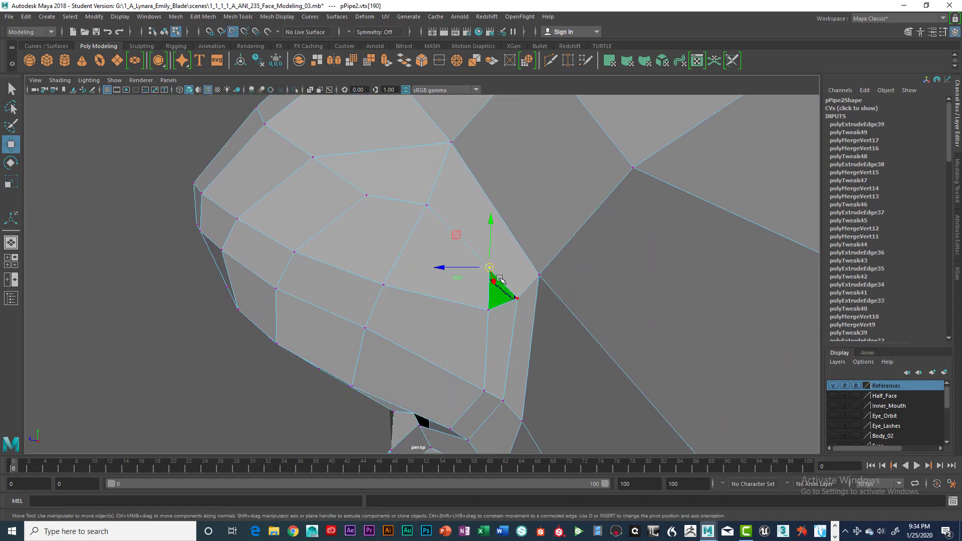
pyautogui.moveTo(490, 269); pyautogui.dragTo(499, 289)
pyautogui.scroll(-3, 460, 290)
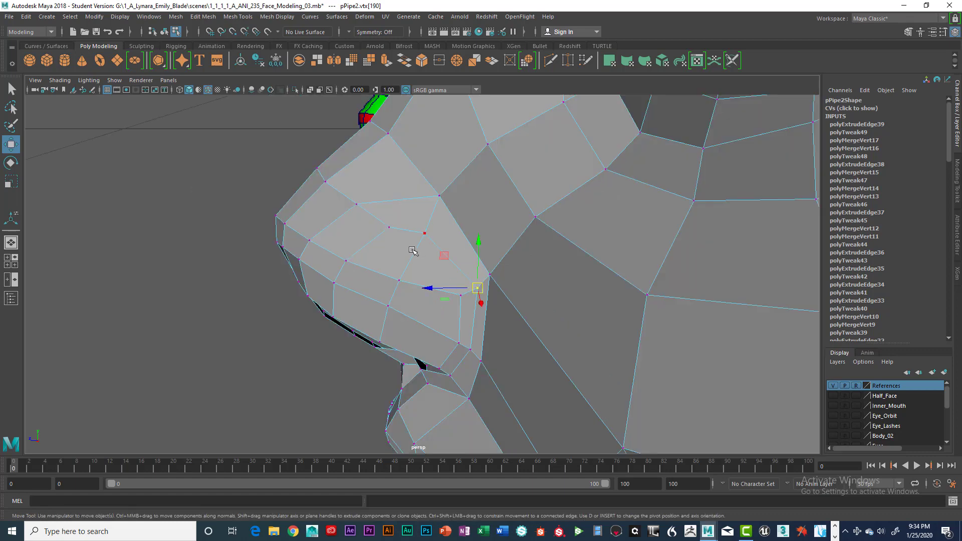
# - Merge to center the front, middle and rear overlapping vertex pairs along the closed nostril wing seam
pyautogui.click(390, 227)
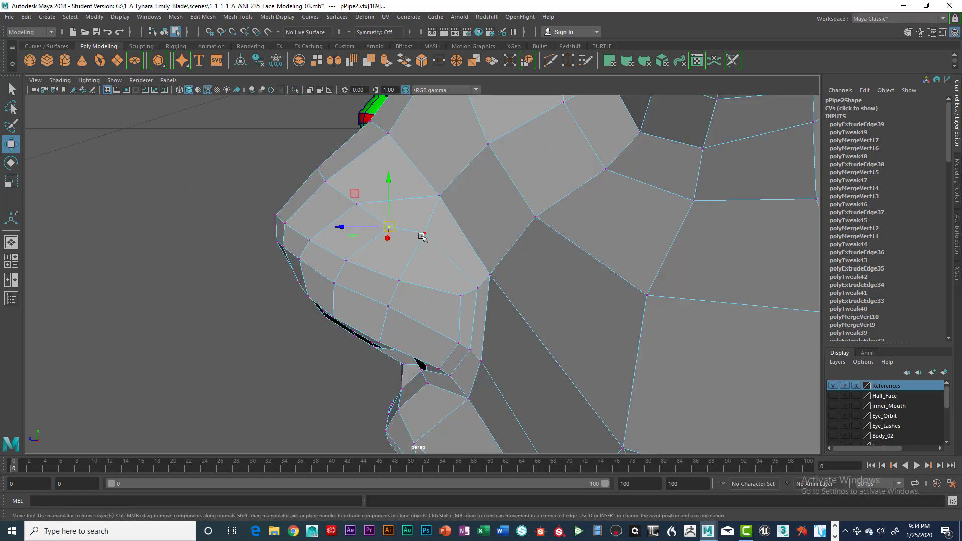
pyautogui.press('space')
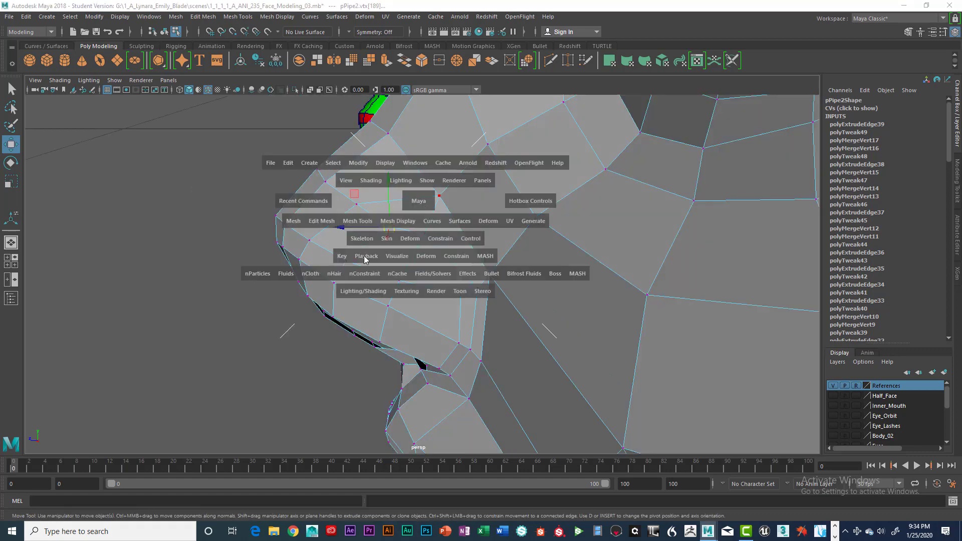
pyautogui.moveTo(326, 226); pyautogui.dragTo(346, 318)
pyautogui.click(425, 234)
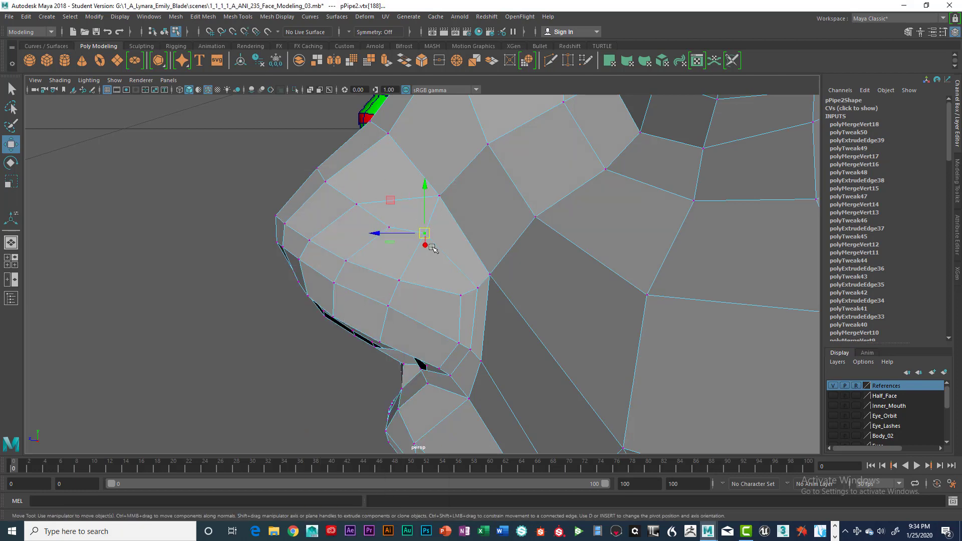
pyautogui.press('g')
pyautogui.moveTo(471, 282); pyautogui.dragTo(484, 302)
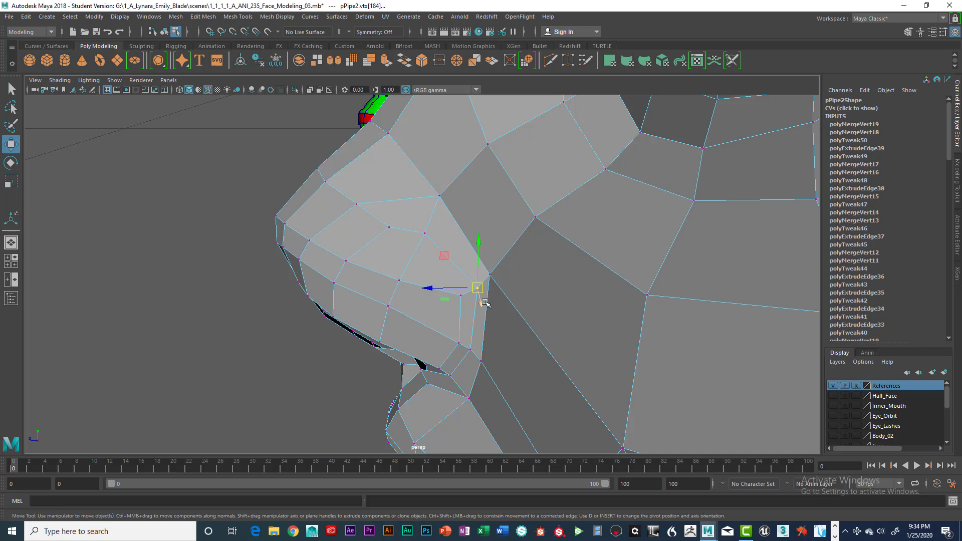
pyautogui.press('g')
# - Compare the closed nostril wing's vertices with the reference topology in side view
pyautogui.press('space')
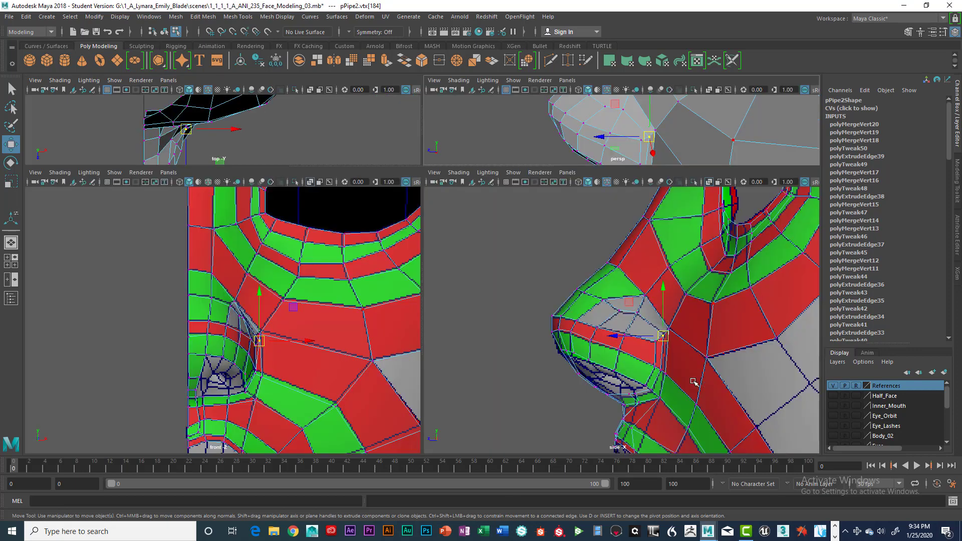
pyautogui.press('space')
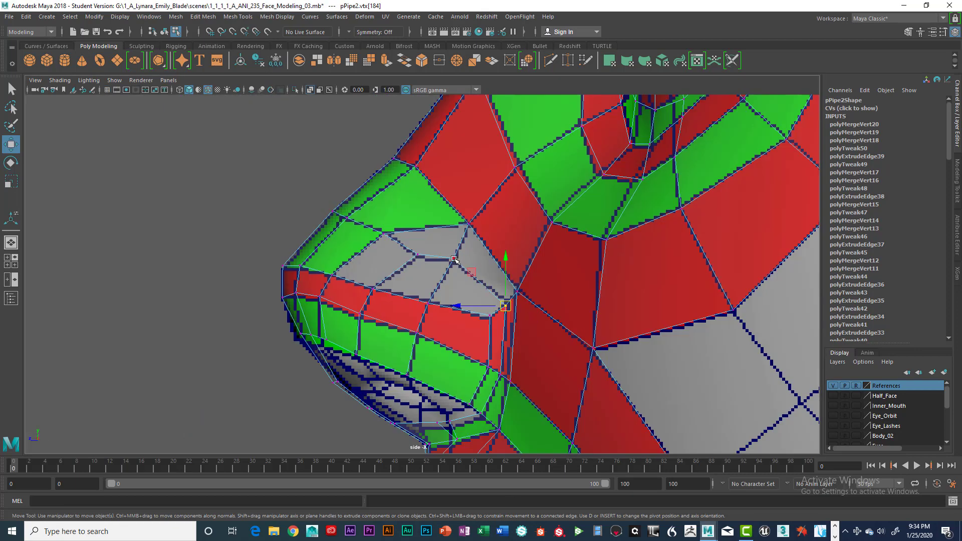
pyautogui.click(418, 255)
pyautogui.moveTo(418, 254); pyautogui.dragTo(452, 260)
pyautogui.click(453, 259)
pyautogui.click(505, 305)
pyautogui.moveTo(506, 305); pyautogui.dragTo(505, 304)
pyautogui.scroll(-2, 501, 334)
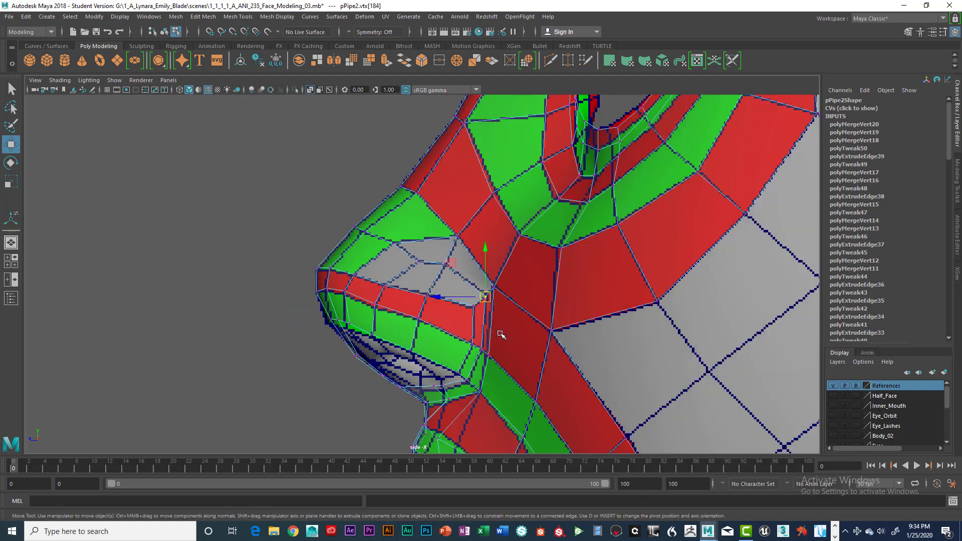
pyautogui.scroll(1, 511, 335)
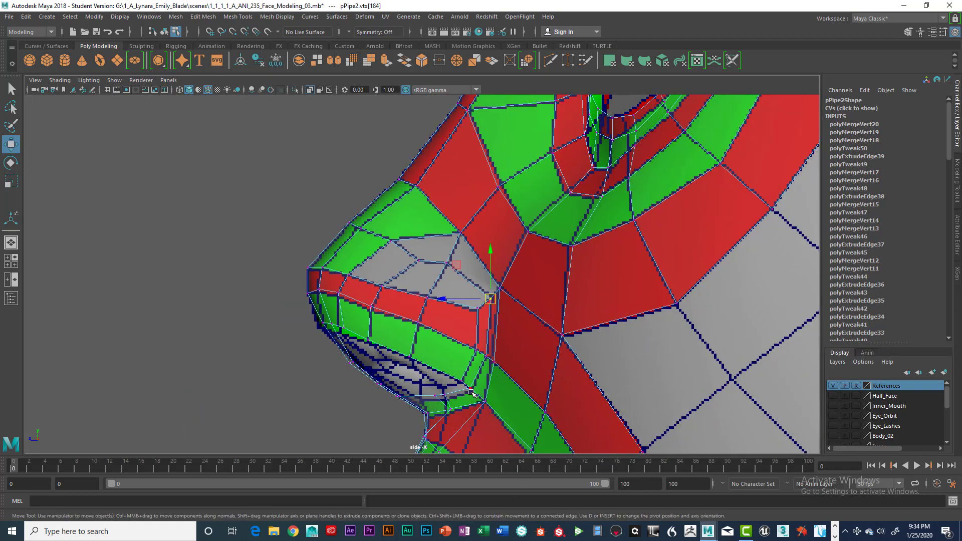
# - Examine the nostril wing and the nostril opening below it against the reference in front view
pyautogui.press('space')
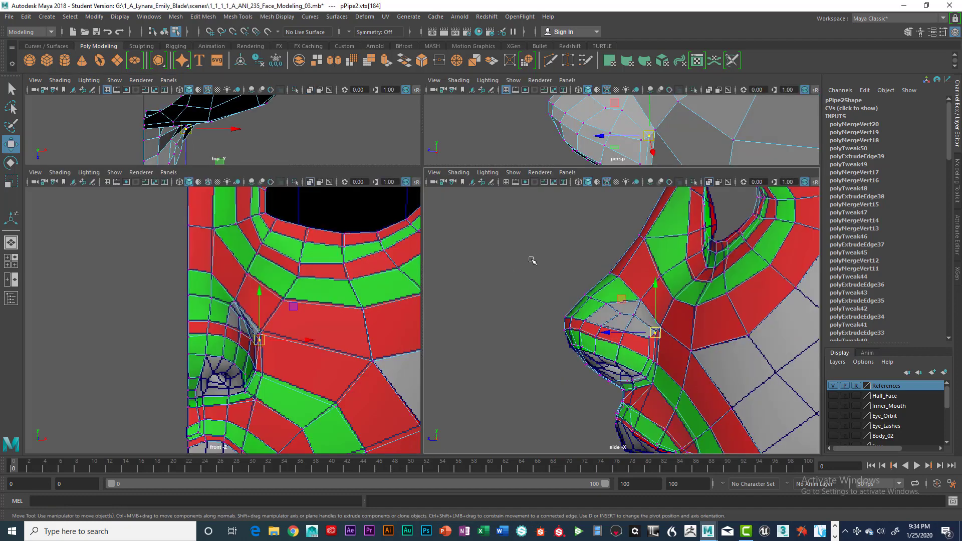
pyautogui.press('space')
pyautogui.scroll(2, 484, 359)
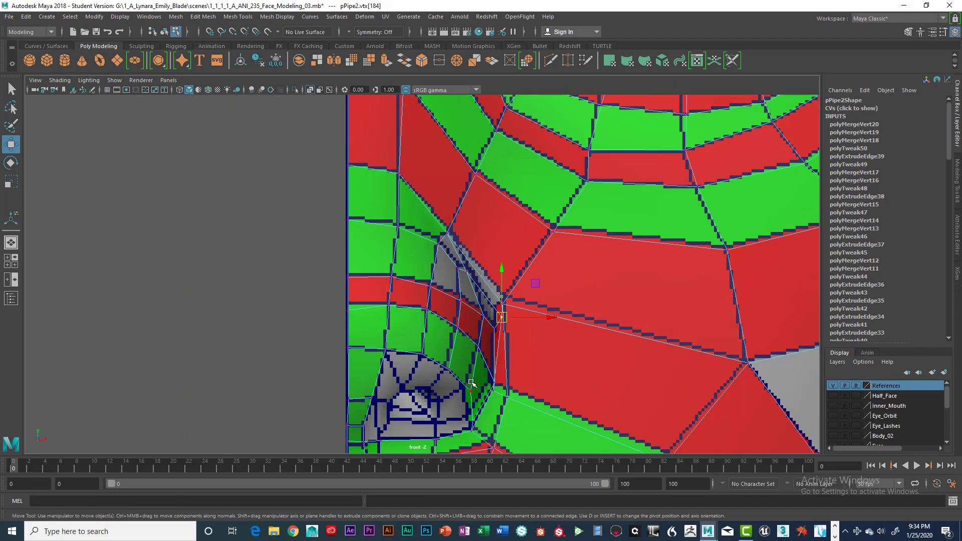
pyautogui.press('space')
pyautogui.press('space')
pyautogui.press('space')
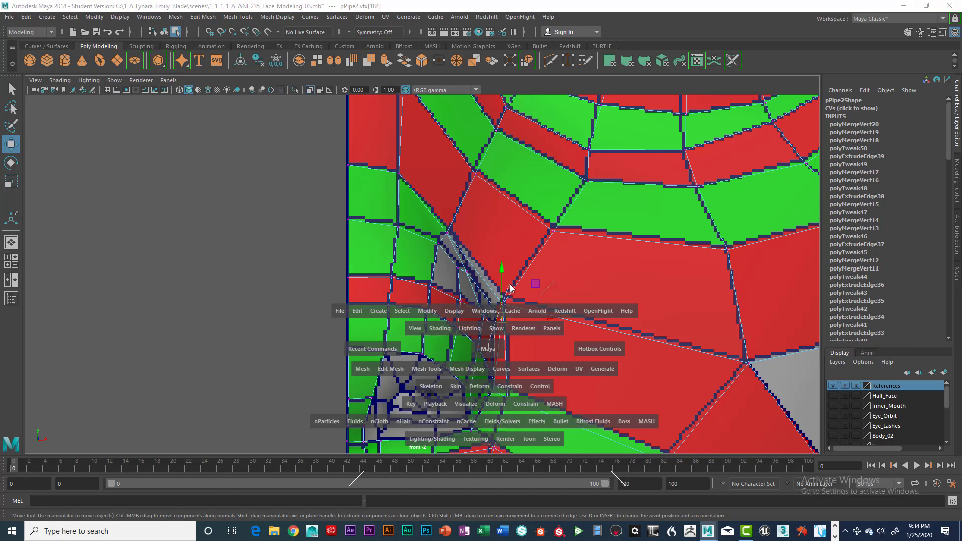
pyautogui.click(496, 351)
pyautogui.keyDown('alt'); pyautogui.moveTo(500, 351); pyautogui.dragTo(548, 303, button='middle'); pyautogui.keyUp('alt')
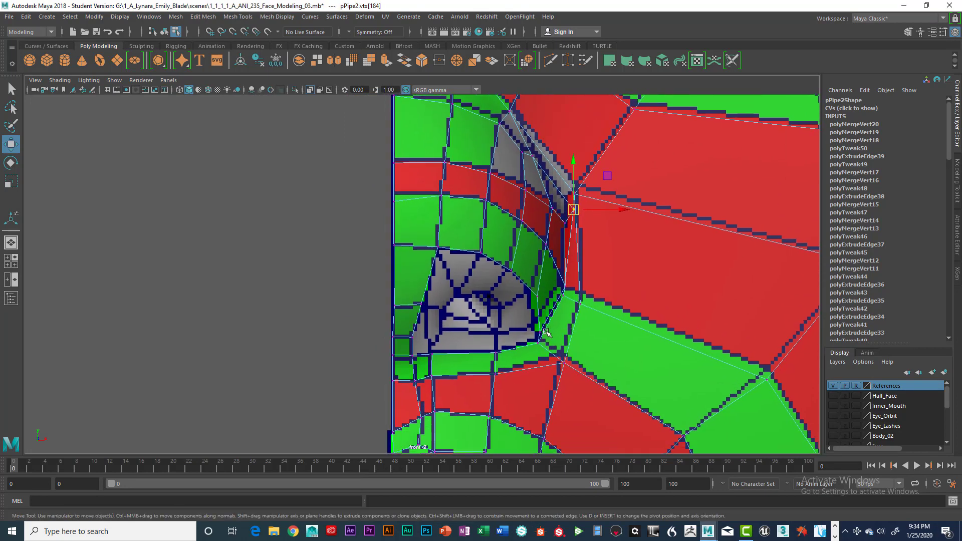
# - Reposition the vertices along the nostril opening's outer rim to follow the reference outline
pyautogui.click(541, 332)
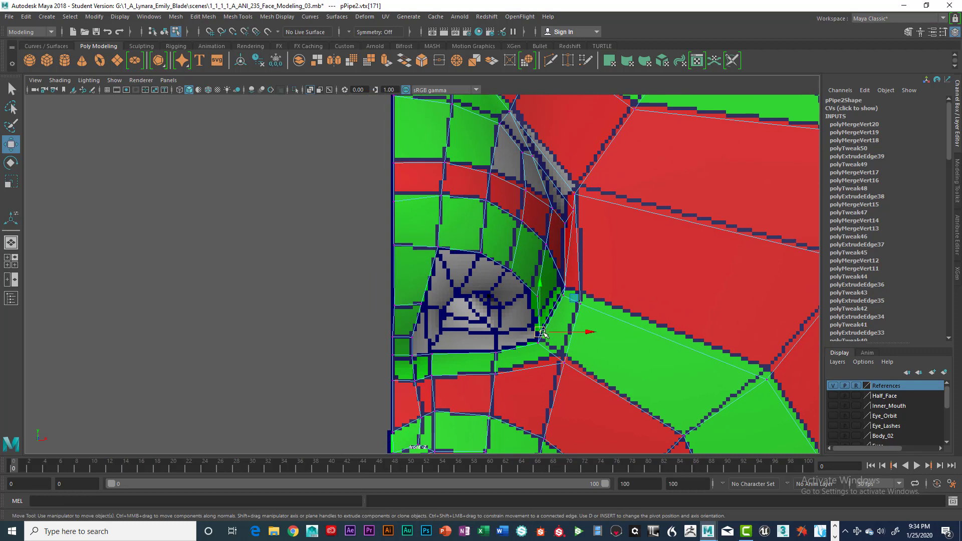
pyautogui.click(567, 287)
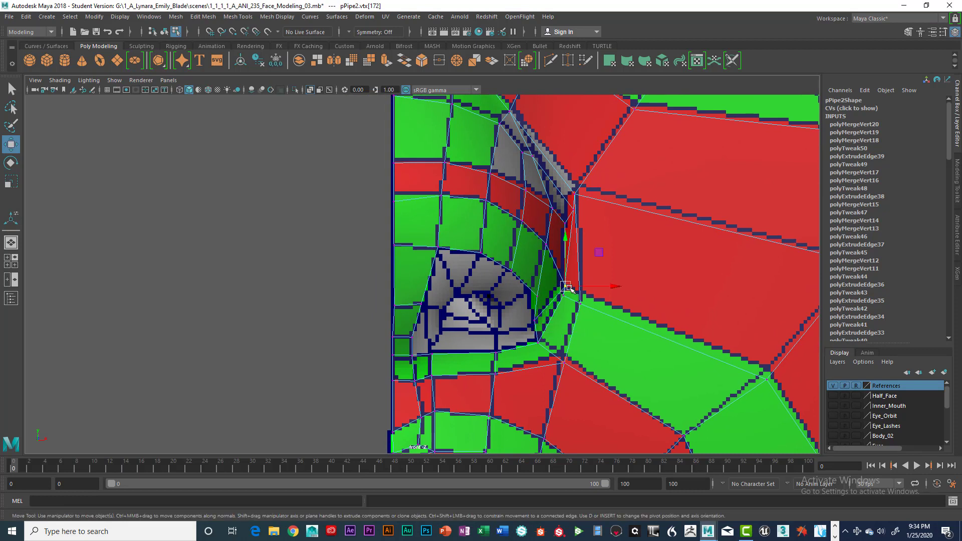
pyautogui.moveTo(570, 289); pyautogui.dragTo(540, 310)
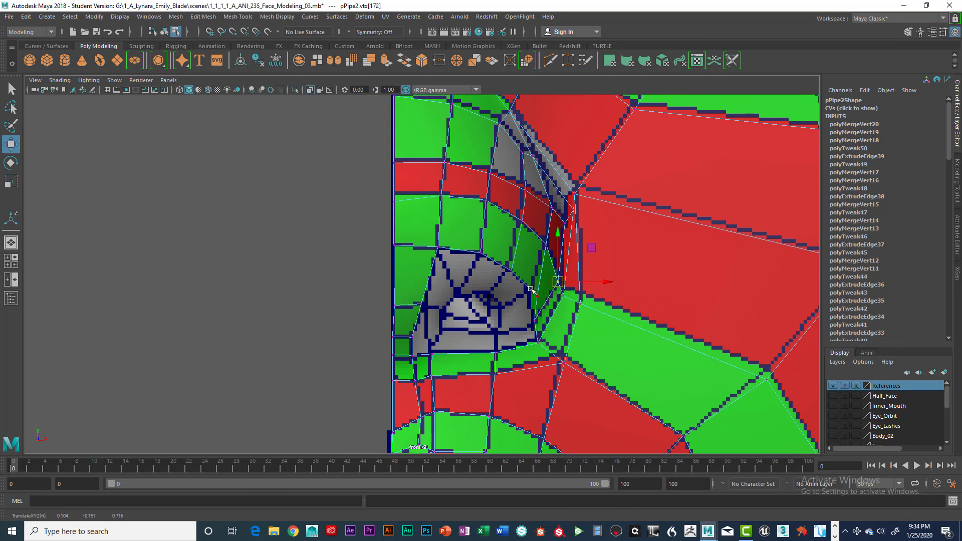
pyautogui.click(530, 289)
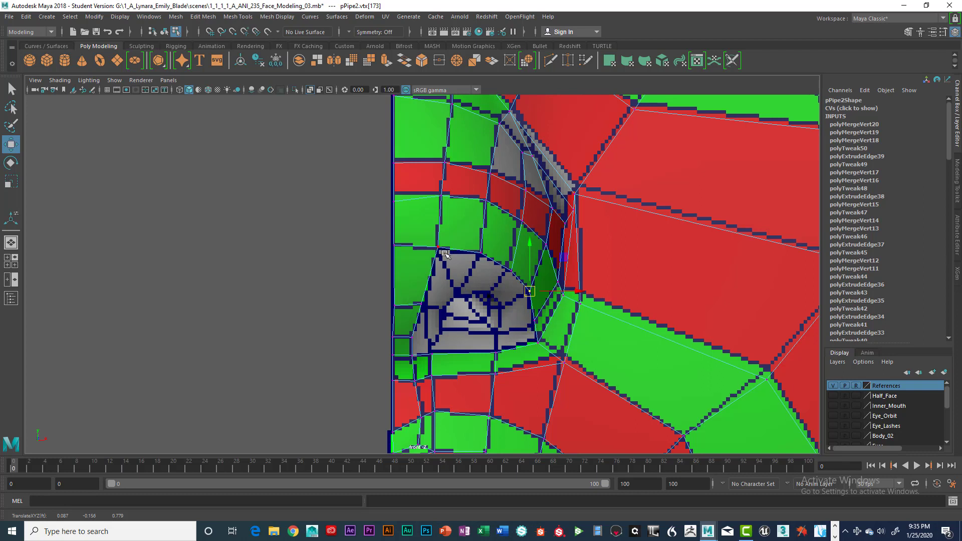
pyautogui.click(437, 248)
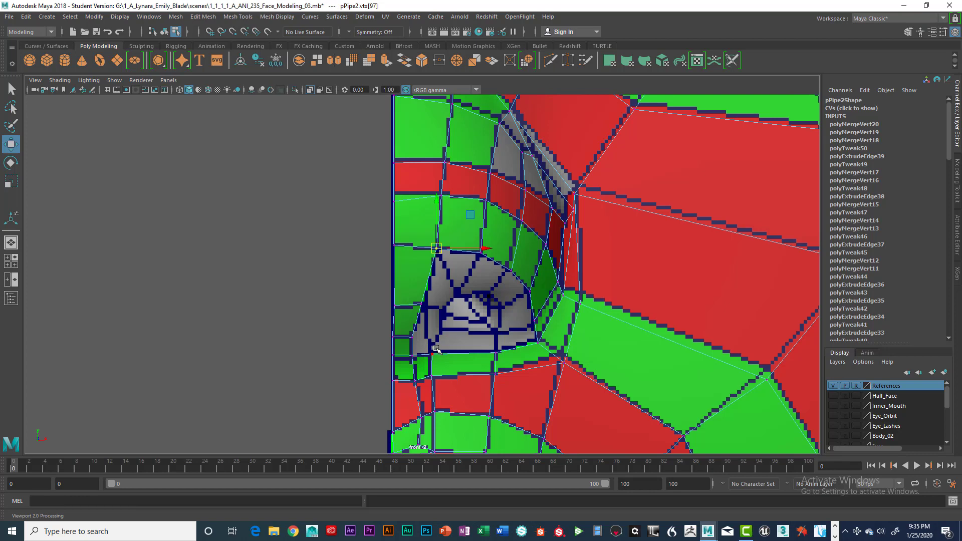
# - Extrude the short border edge at the nostril opening's inner lower corner upward
pyautogui.keyDown('alt'); pyautogui.moveTo(436, 349); pyautogui.dragTo(451, 316, button='middle'); pyautogui.keyUp('alt')
pyautogui.moveTo(451, 315); pyautogui.dragTo(451, 216, button='right')
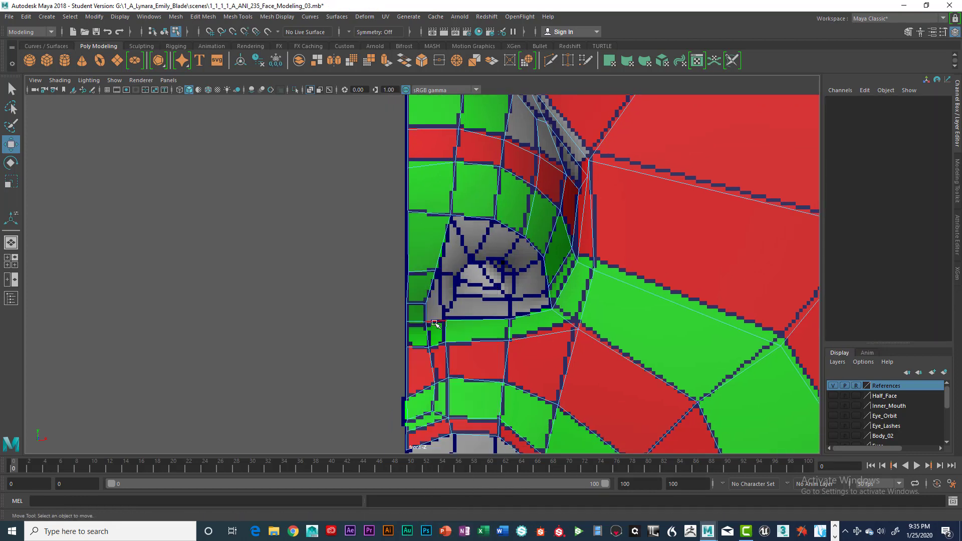
pyautogui.click(437, 324)
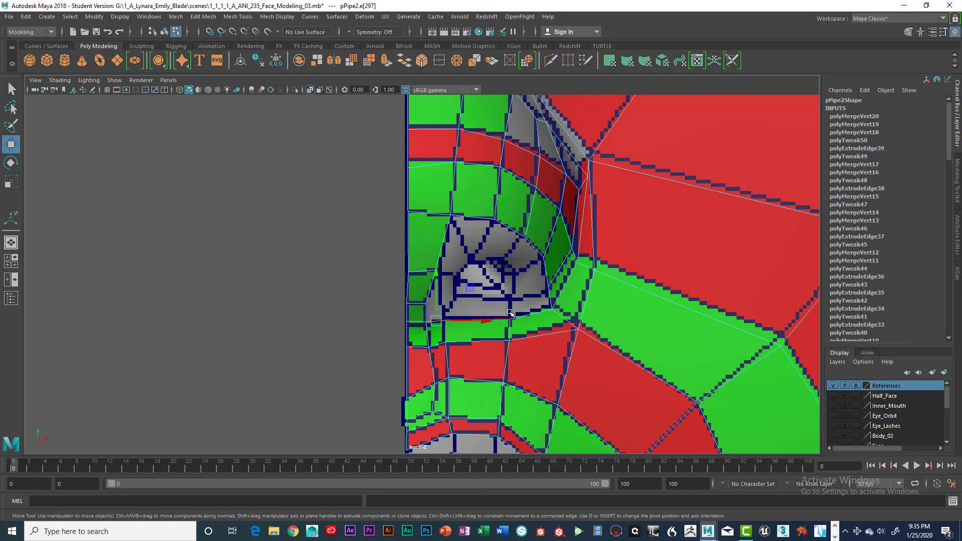
pyautogui.hotkey('ctrl', 'e')
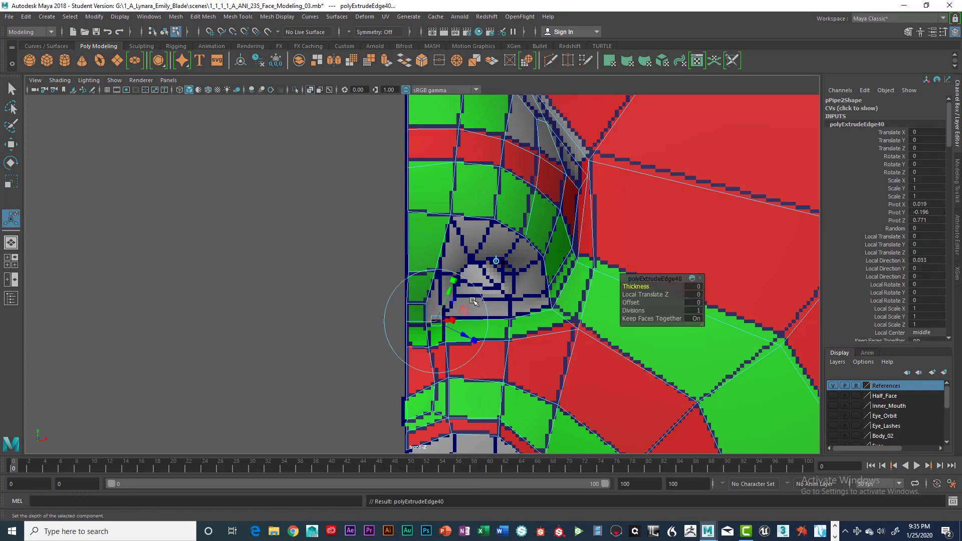
pyautogui.press('w')
pyautogui.moveTo(437, 278); pyautogui.dragTo(452, 263)
pyautogui.scroll(5, 473, 281)
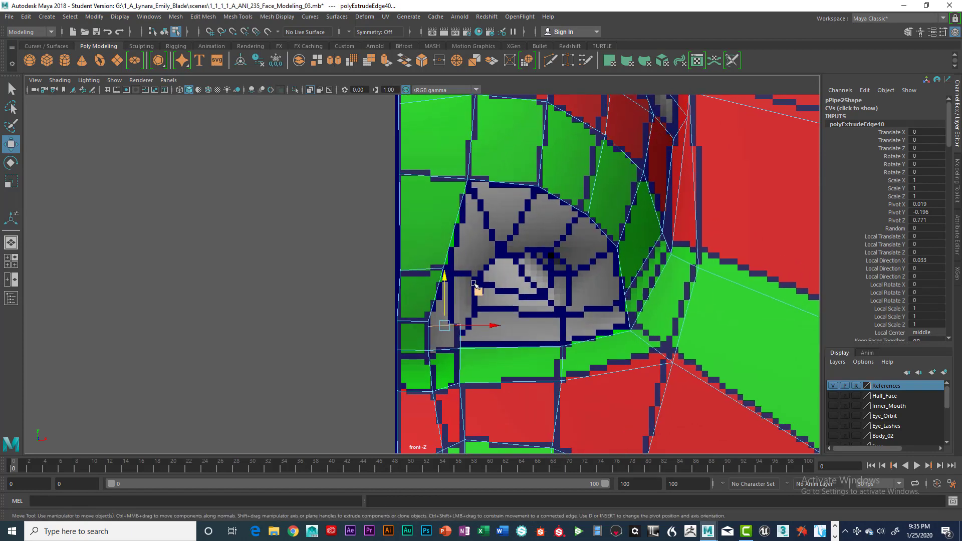
pyautogui.scroll(1, 472, 283)
pyautogui.keyDown('alt'); pyautogui.moveTo(475, 294); pyautogui.dragTo(476, 266, button='middle'); pyautogui.keyUp('alt')
# - Snap the extruded edge's free vertex onto the adjacent inner rim vertex beside the nostril opening
pyautogui.rightClick(437, 308)
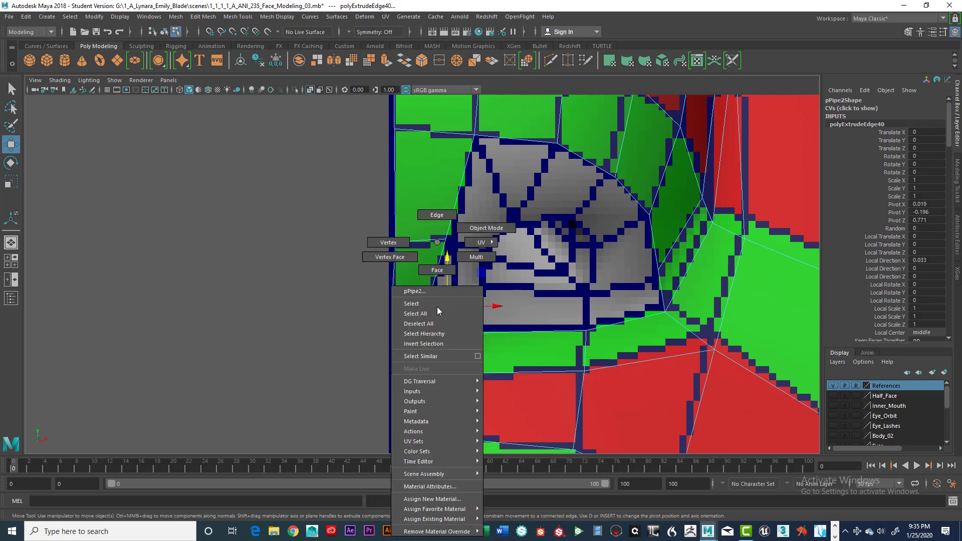
pyautogui.moveTo(437, 307); pyautogui.dragTo(394, 247, button='right')
pyautogui.moveTo(421, 305); pyautogui.dragTo(449, 246)
pyautogui.press('v')
pyautogui.press('v')
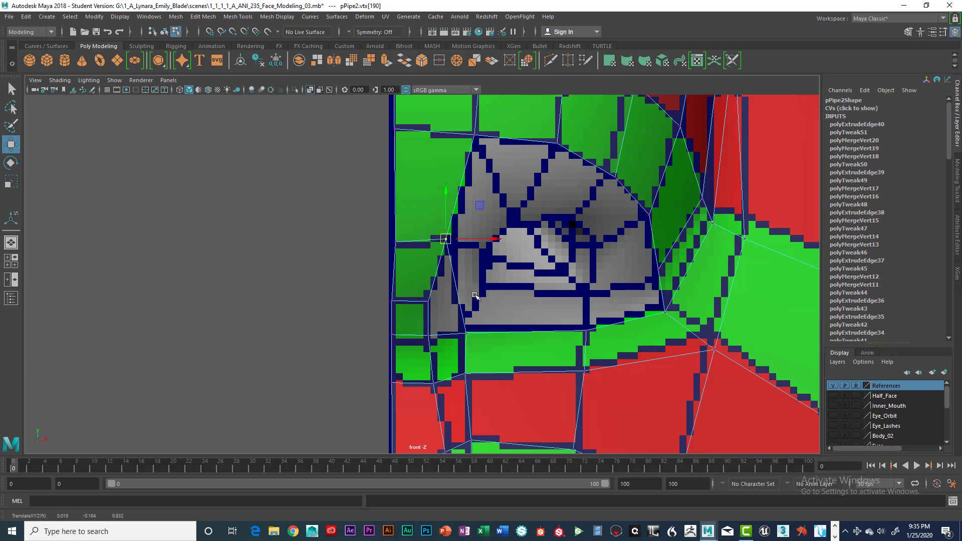
pyautogui.hotkey('ctrl', 'z')
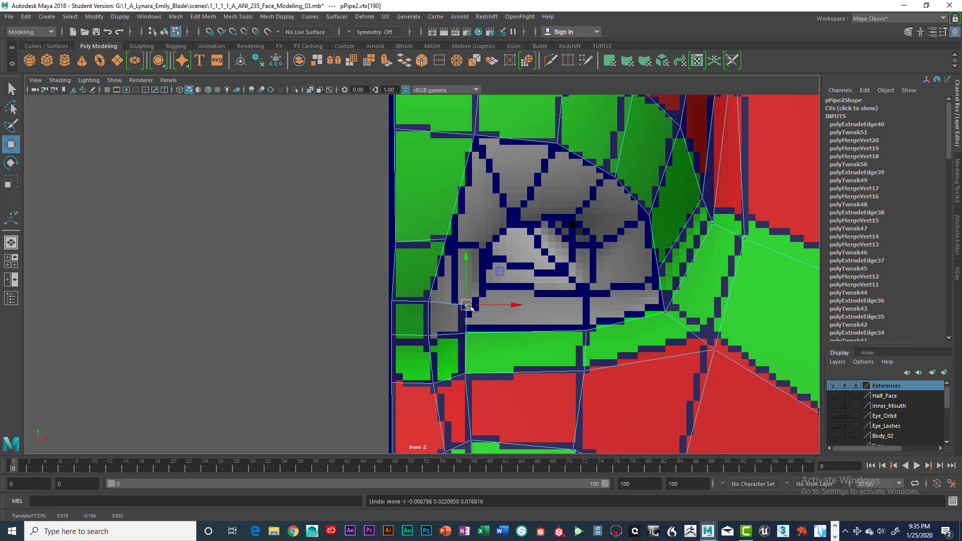
pyautogui.moveTo(470, 308); pyautogui.dragTo(446, 239)
pyautogui.press('v')
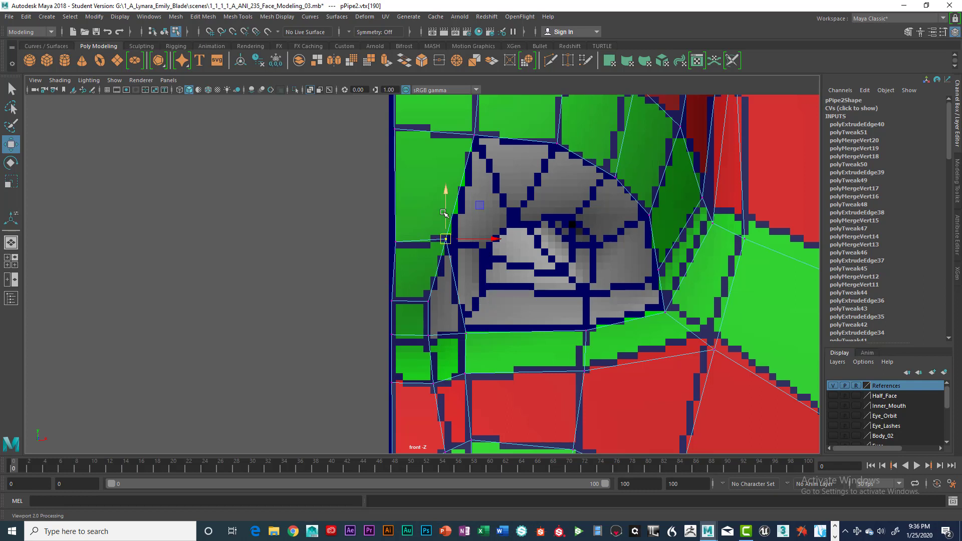
pyautogui.moveTo(448, 223); pyautogui.dragTo(485, 280)
pyautogui.hotkey('ctrl', 'z')
pyautogui.hotkey('ctrl', 'z')
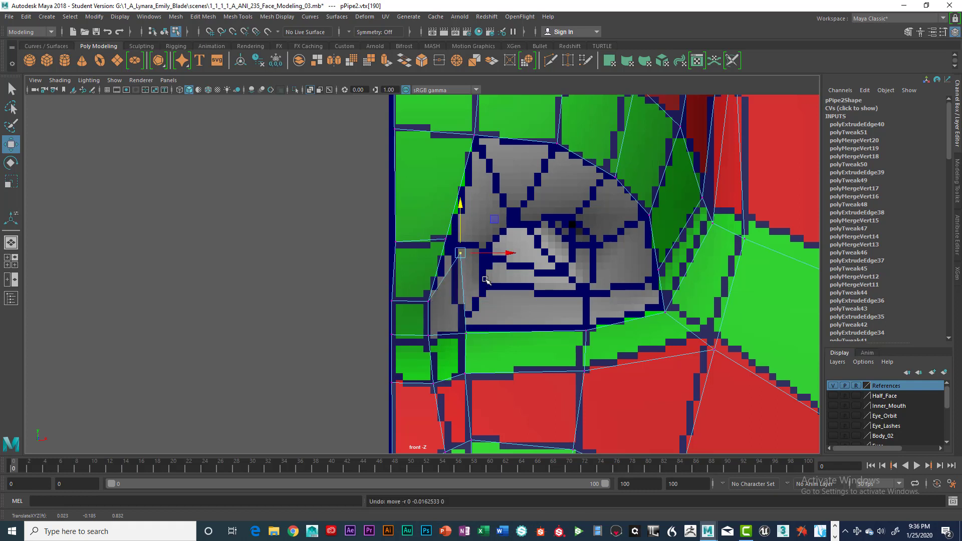
pyautogui.hotkey('ctrl', 'z')
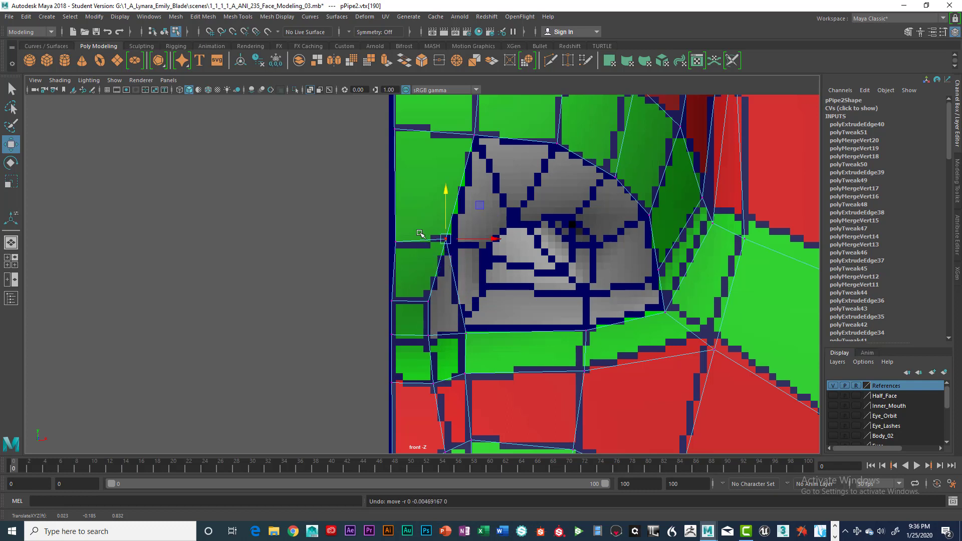
# - Merge to center the overlapping vertices at the lower and upper corners of the new inner nostril face
pyautogui.click(467, 332)
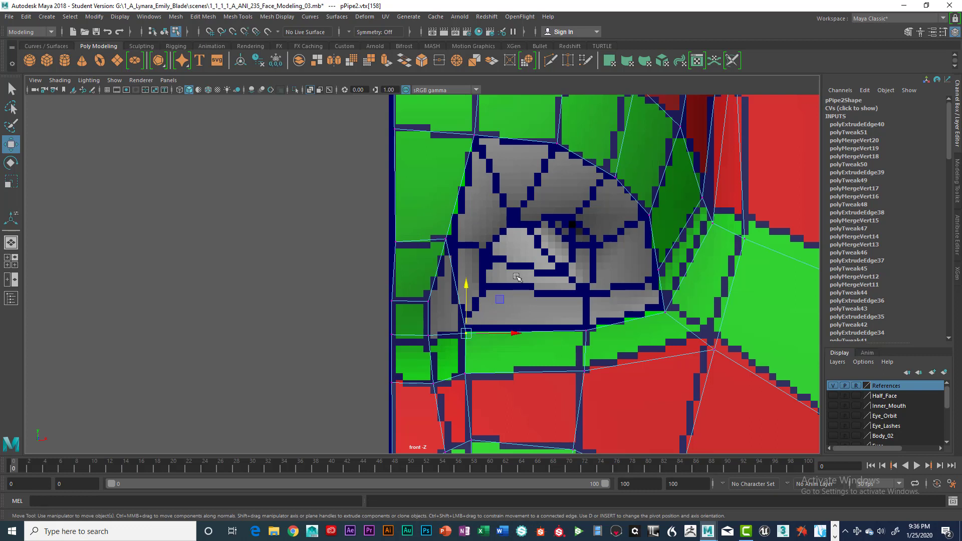
pyautogui.press('space')
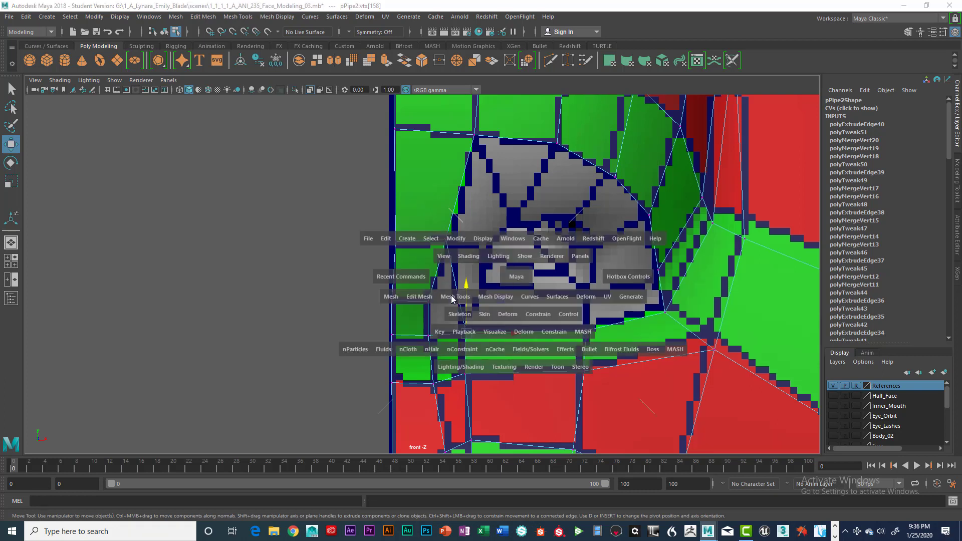
pyautogui.click(421, 299)
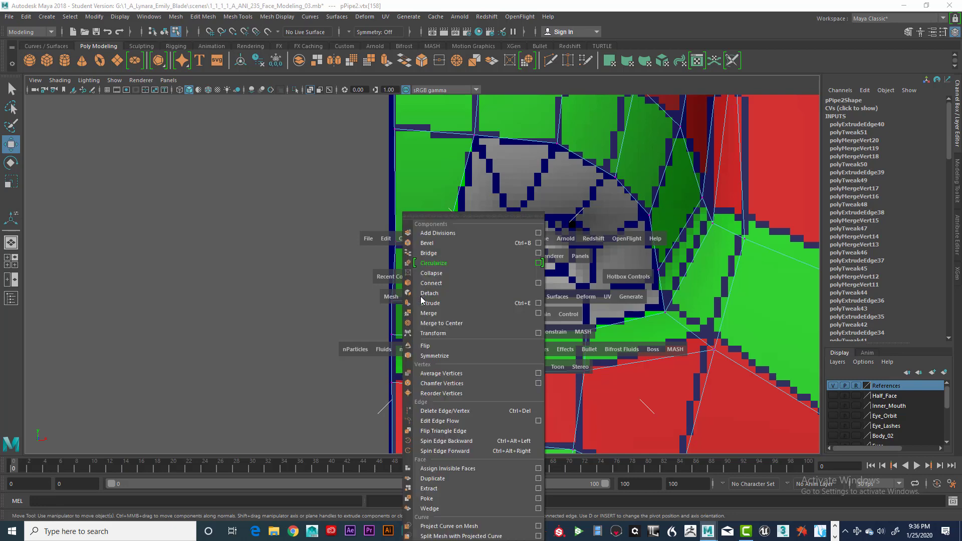
pyautogui.click(435, 323)
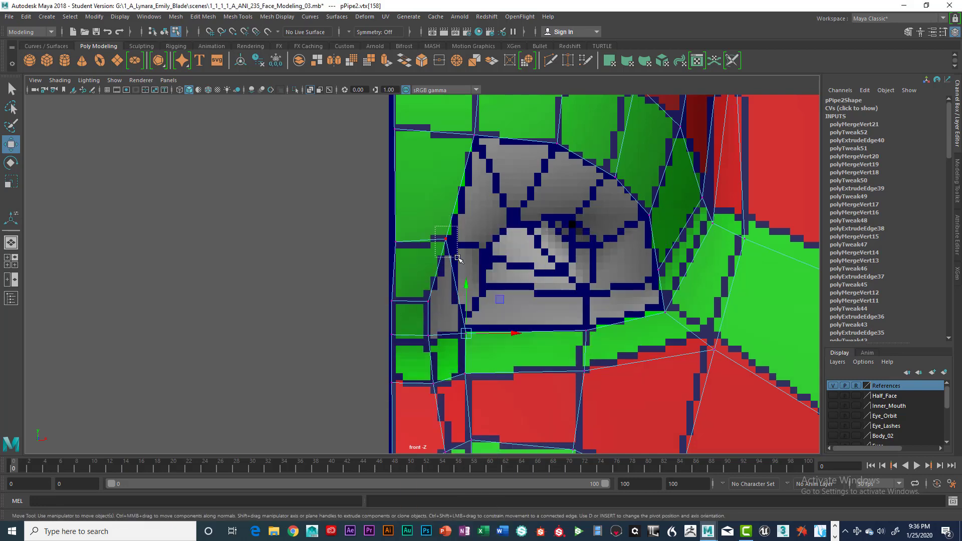
pyautogui.click(446, 240)
pyautogui.press('space')
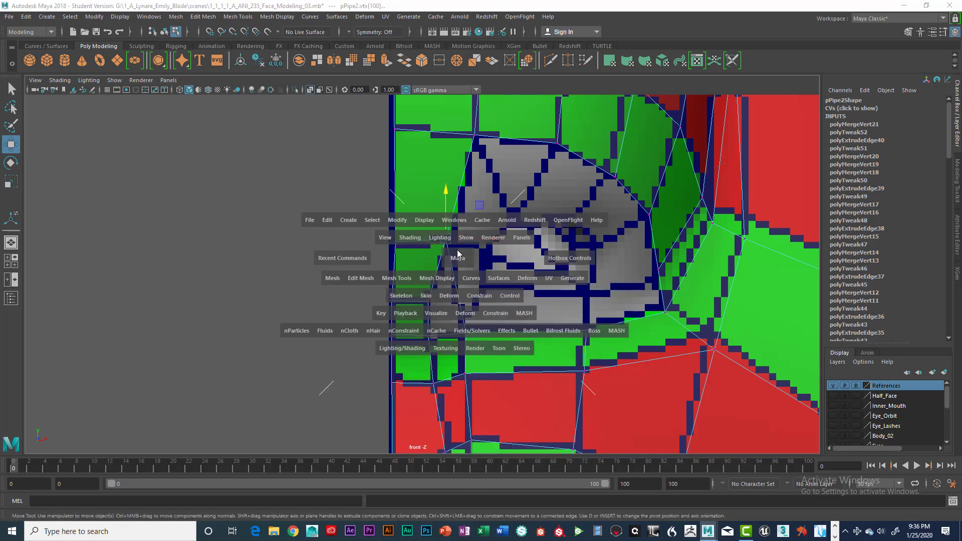
pyautogui.click(369, 278)
pyautogui.click(383, 323)
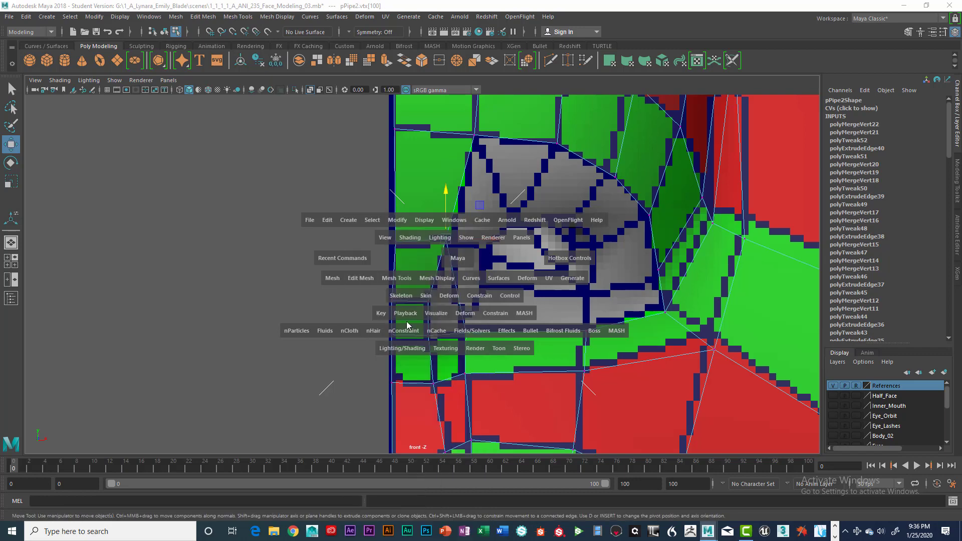
# - Extrude the two lower border edges of the nostril opening slightly upward
pyautogui.moveTo(531, 336); pyautogui.dragTo(531, 217, button='right')
pyautogui.click(506, 332)
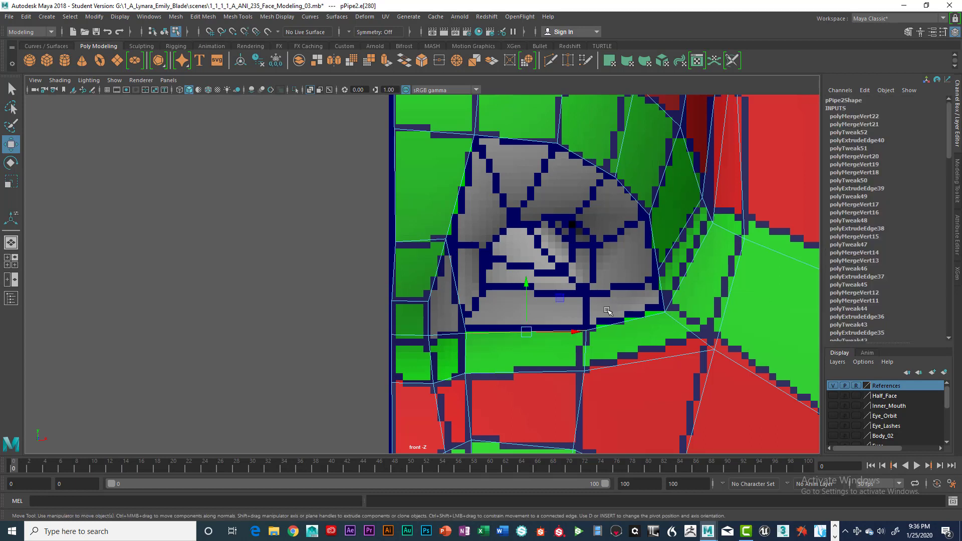
pyautogui.keyDown('shift'); pyautogui.click(629, 319); pyautogui.keyUp('shift')
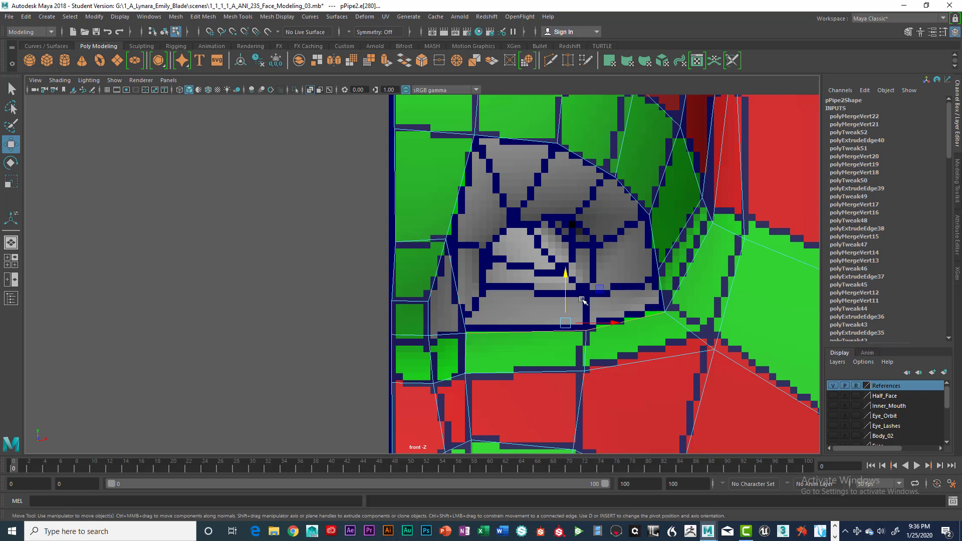
pyautogui.hotkey('ctrl', 'e')
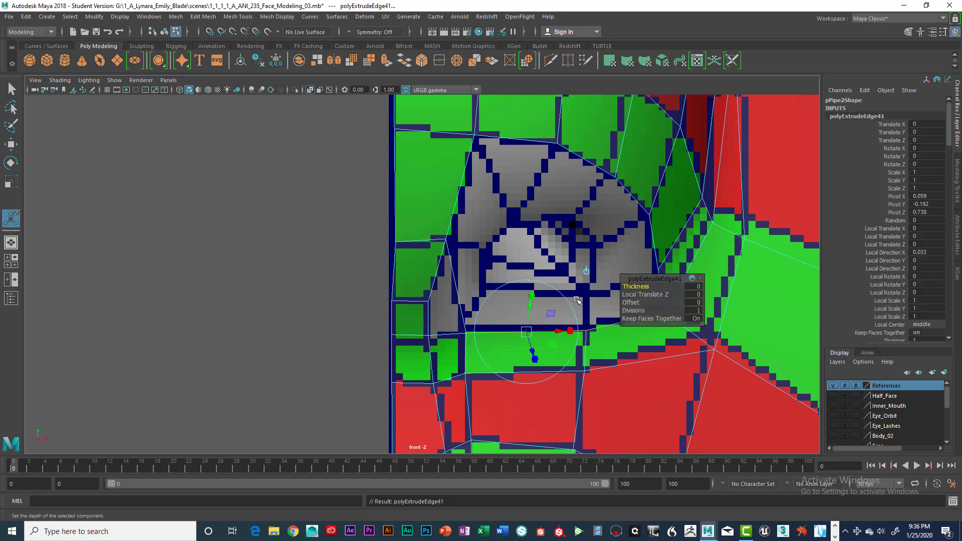
pyautogui.press('w')
pyautogui.moveTo(566, 284); pyautogui.dragTo(568, 256)
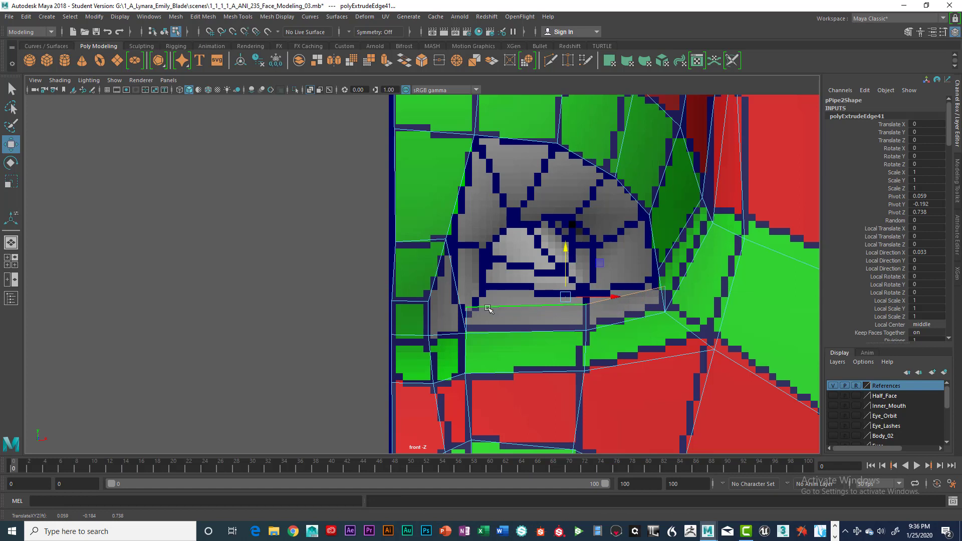
# - Fit the new strip's inner and middle vertices to the reference and snap its outer vertex onto the nostril's outer rim vertex
pyautogui.moveTo(487, 243); pyautogui.dragTo(445, 244, button='right')
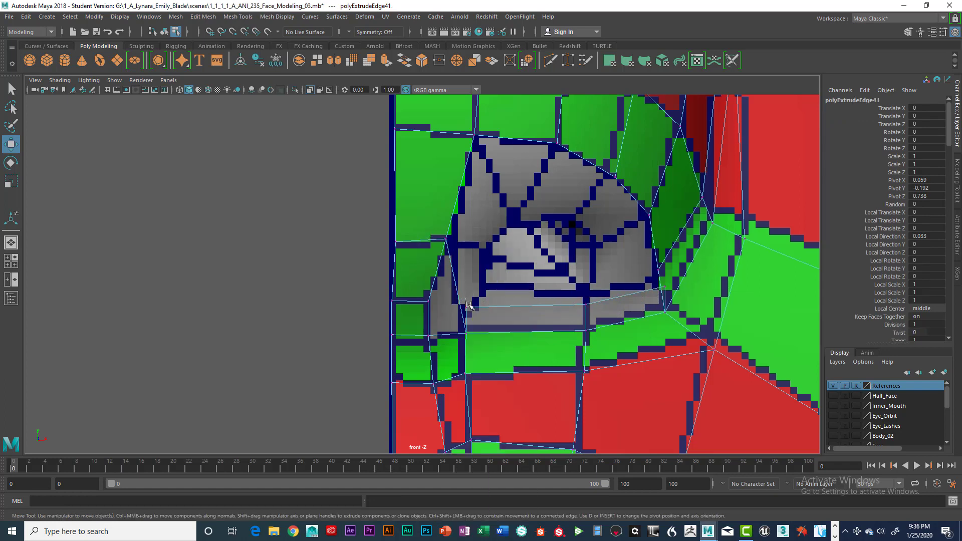
pyautogui.click(466, 306)
pyautogui.moveTo(466, 307); pyautogui.dragTo(484, 289)
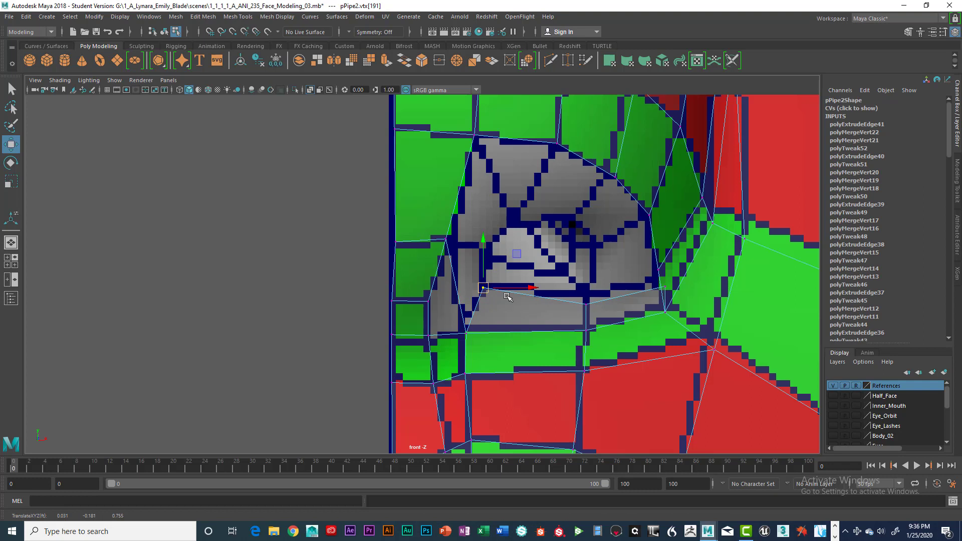
pyautogui.click(587, 305)
pyautogui.moveTo(587, 305); pyautogui.dragTo(585, 293)
pyautogui.click(660, 284)
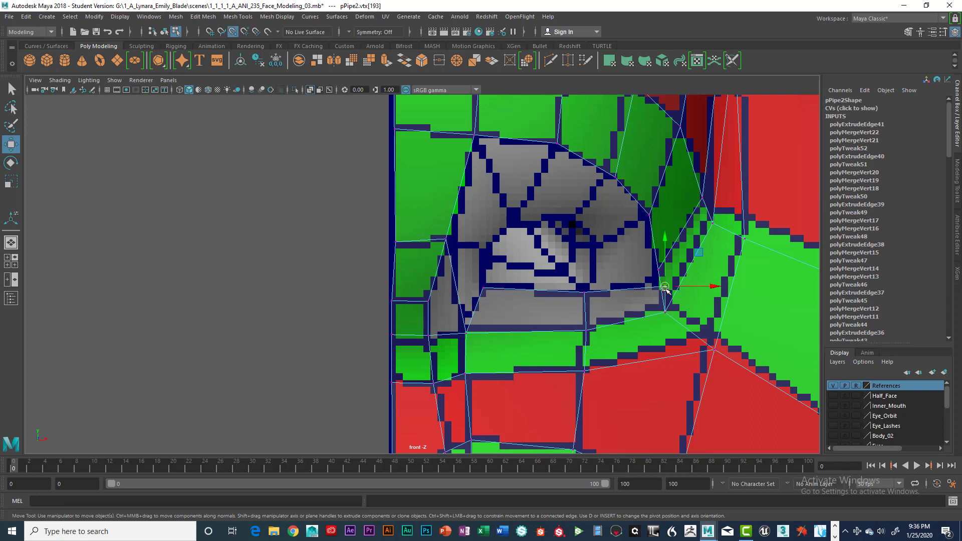
pyautogui.moveTo(665, 286); pyautogui.dragTo(657, 271)
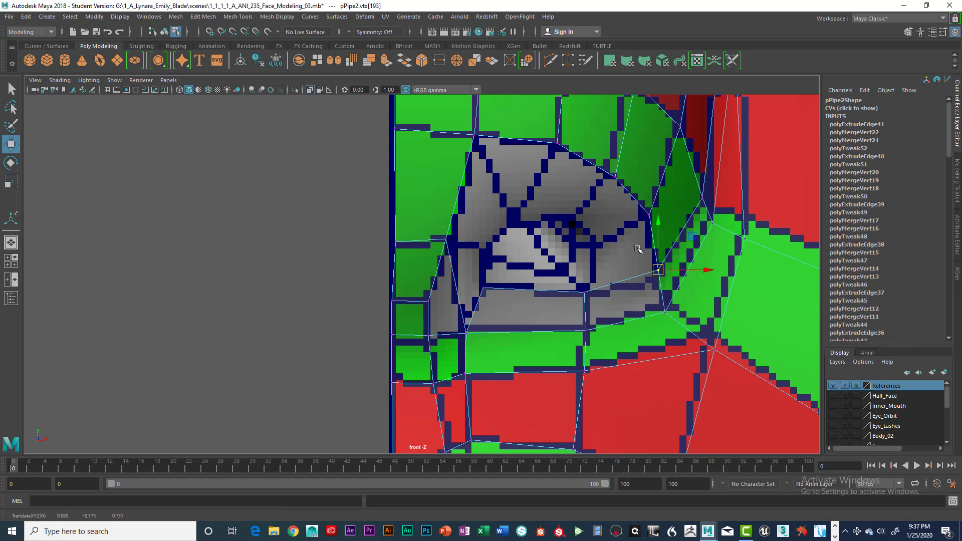
# - Merge to center the overlapping vertices where the new lower strip meets the outer nostril rim
pyautogui.click(658, 269)
pyautogui.press('space')
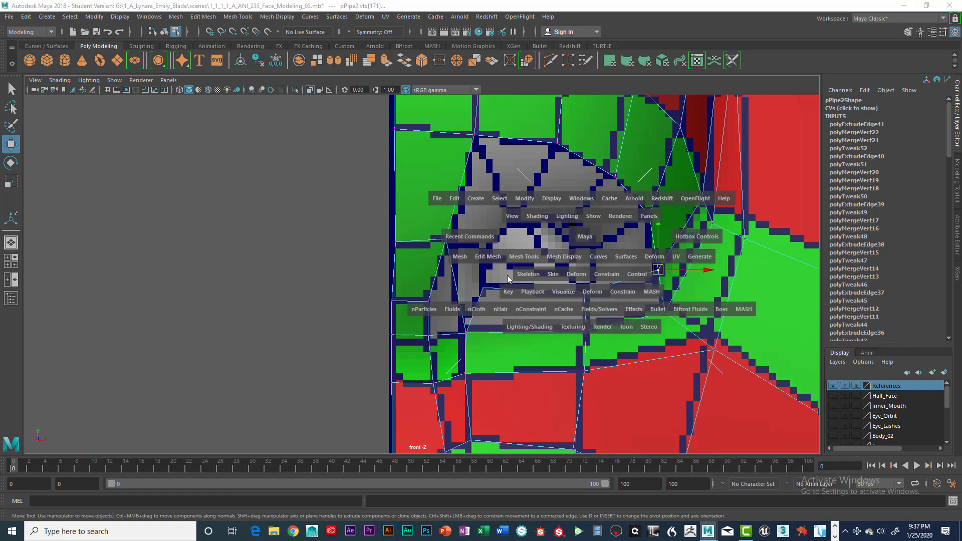
pyautogui.click(485, 258)
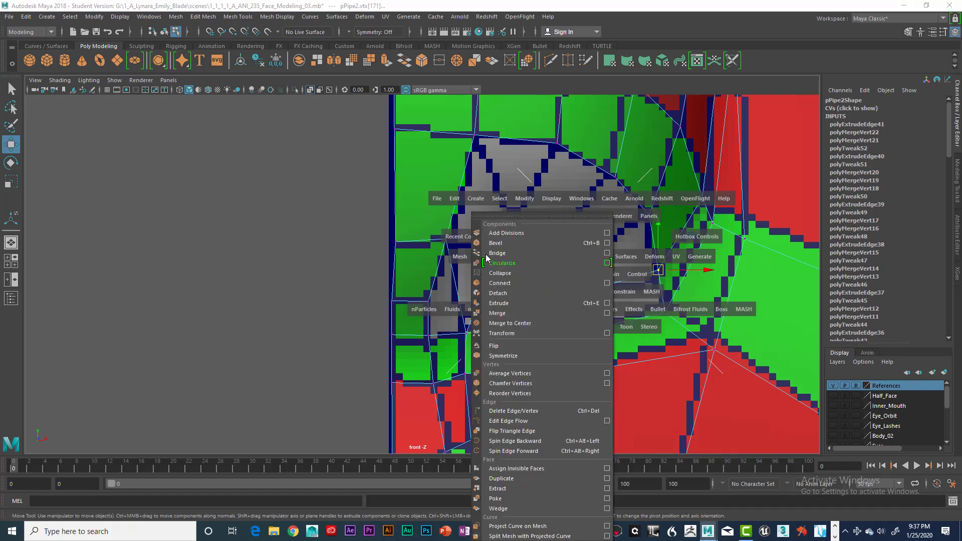
pyautogui.click(506, 323)
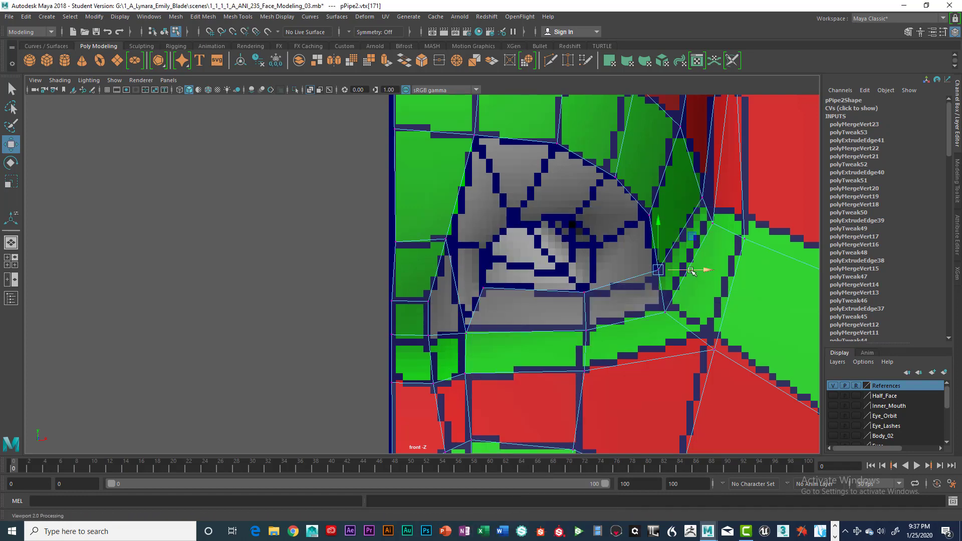
# - Extrude the outer upper edge of the new nostril floor strip upward inside the opening
pyautogui.moveTo(634, 280); pyautogui.dragTo(633, 220, button='right')
pyautogui.click(624, 273)
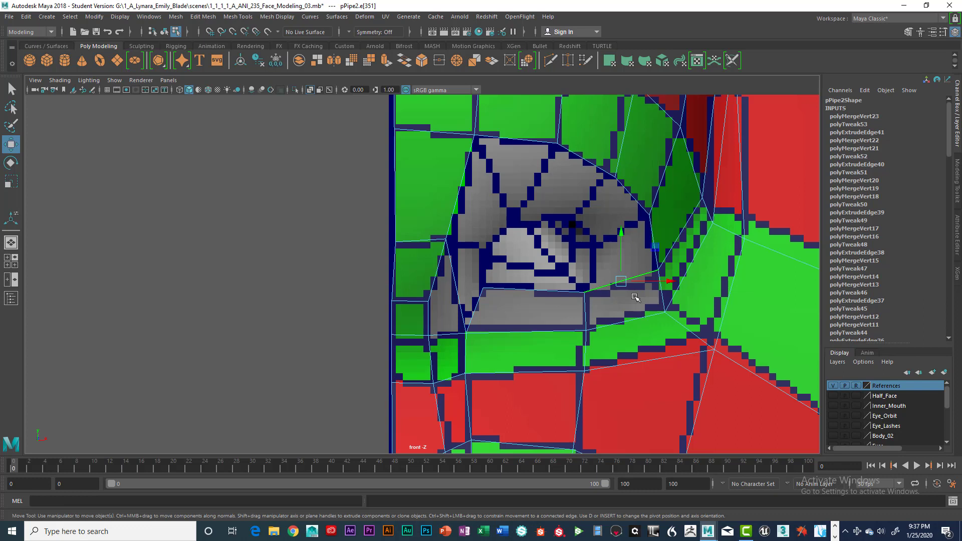
pyautogui.hotkey('ctrl', 'e')
pyautogui.press('w')
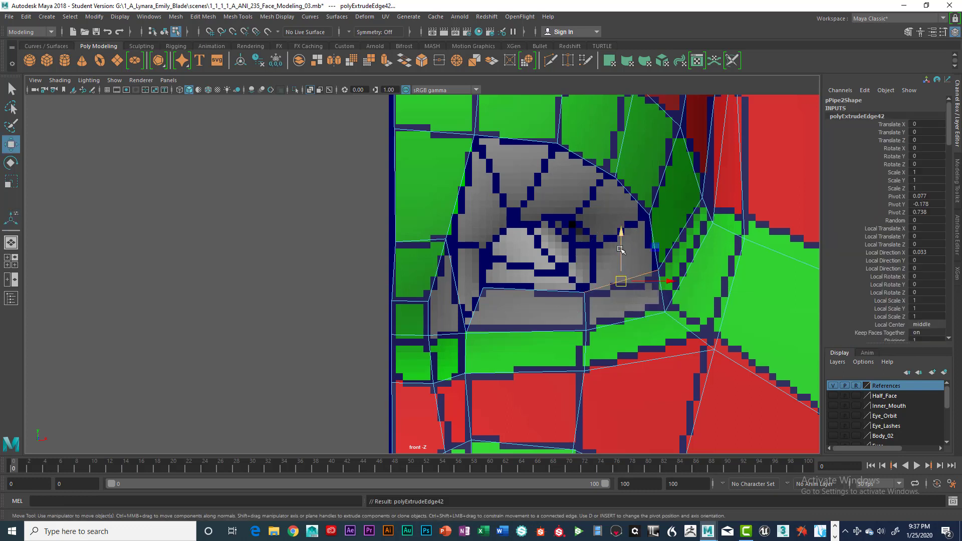
pyautogui.moveTo(622, 223); pyautogui.dragTo(621, 185)
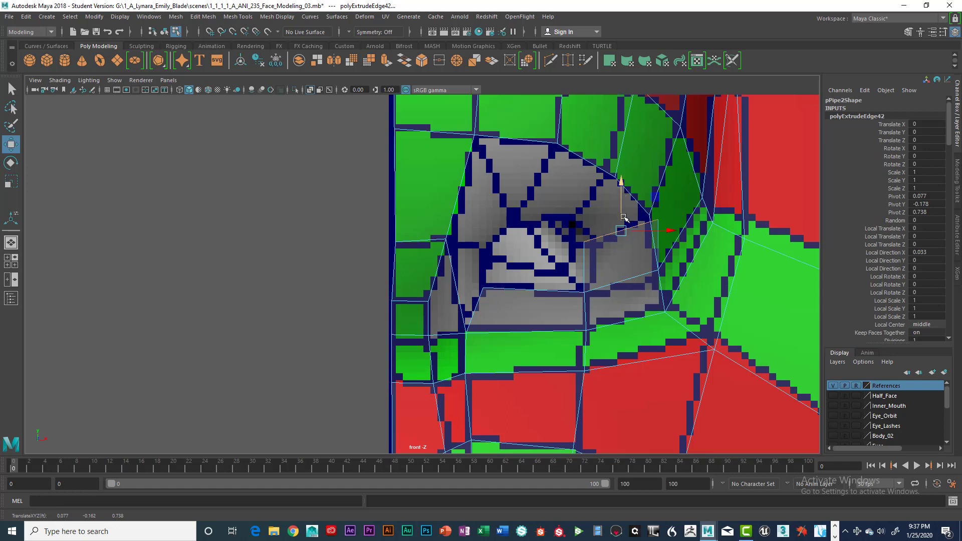
# - Shift the extruded nostril edge inward, then extrude it again upward and inward along the outer nostril wall
pyautogui.moveTo(666, 231); pyautogui.dragTo(654, 231)
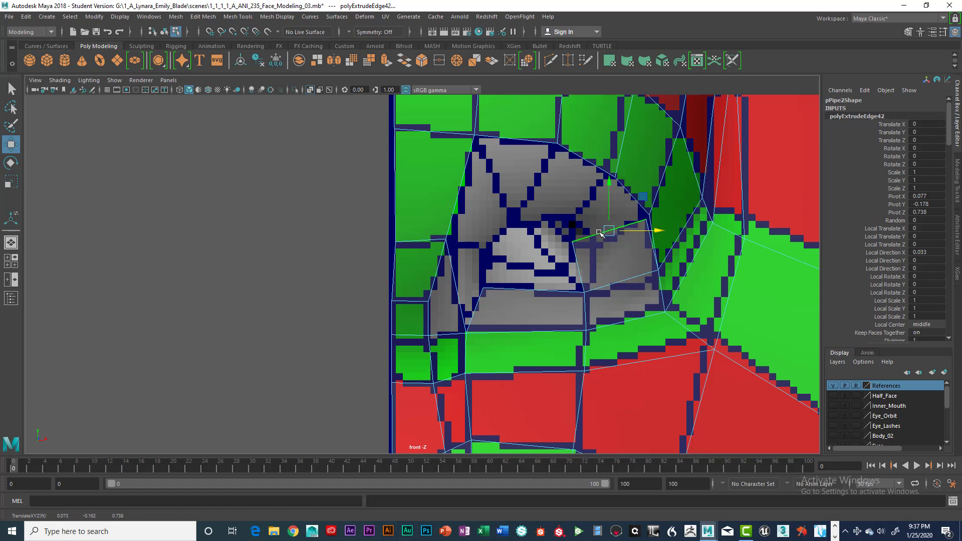
pyautogui.hotkey('ctrl', 'e')
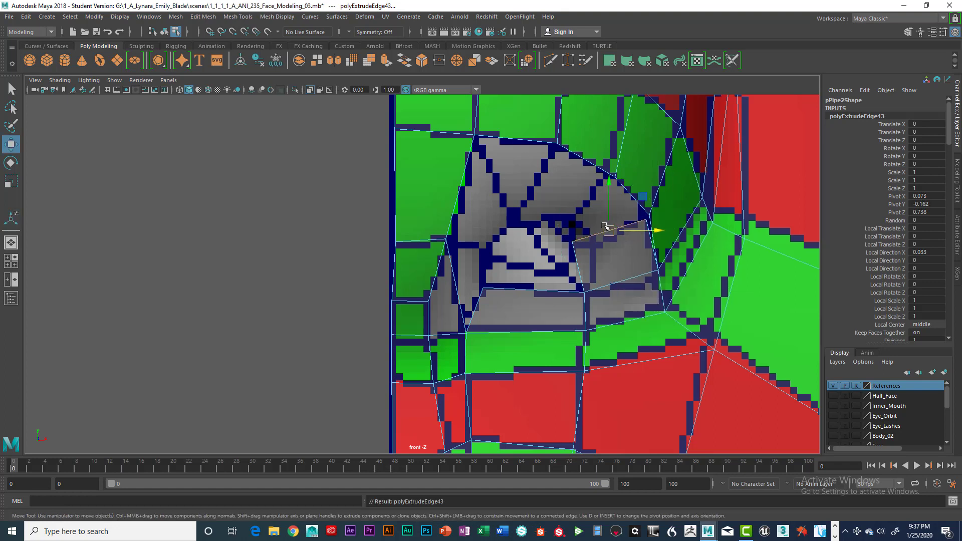
pyautogui.moveTo(598, 207); pyautogui.dragTo(595, 187)
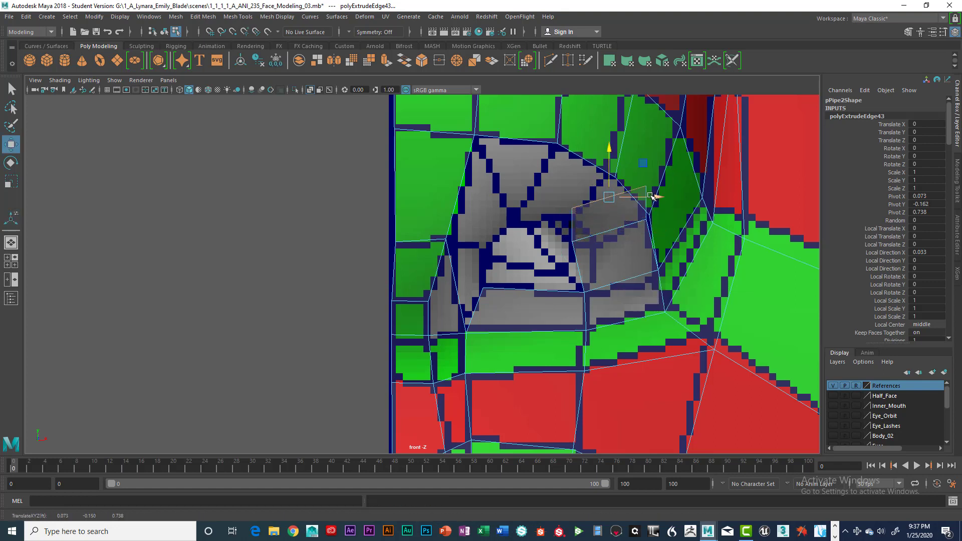
pyautogui.moveTo(652, 197); pyautogui.dragTo(625, 196)
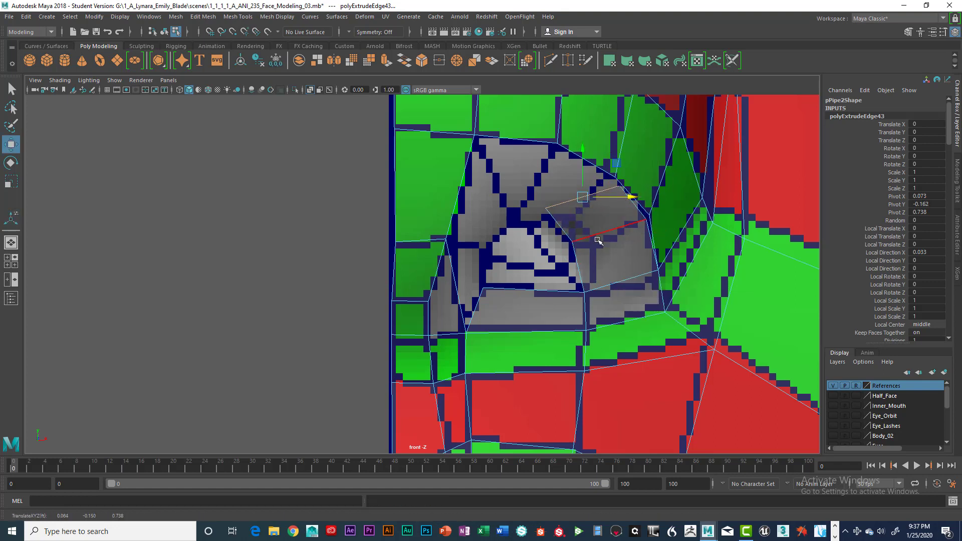
# - Fit the two new faces' inner vertices to the reference and snap their outer vertices onto the nostril's outer rim
pyautogui.moveTo(593, 228); pyautogui.dragTo(617, 251, button='right')
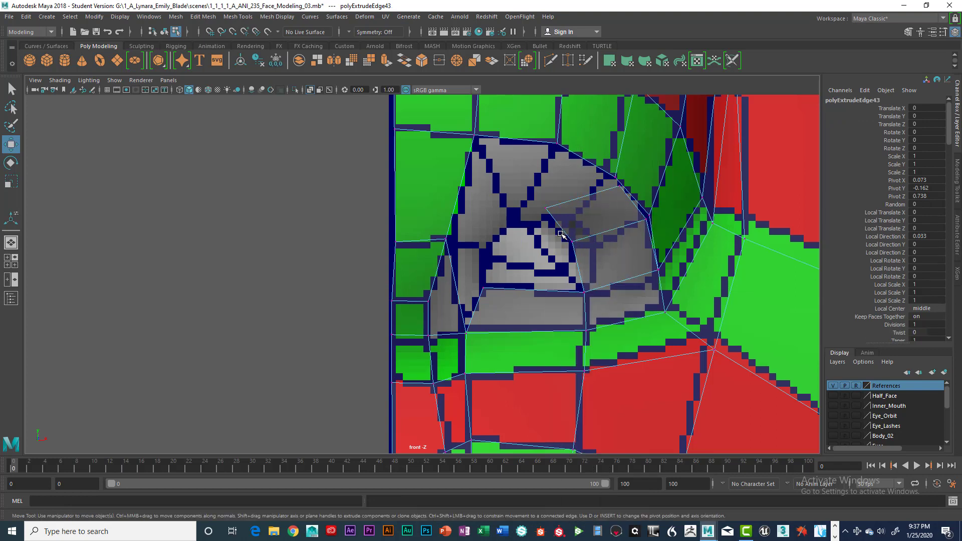
pyautogui.click(591, 245)
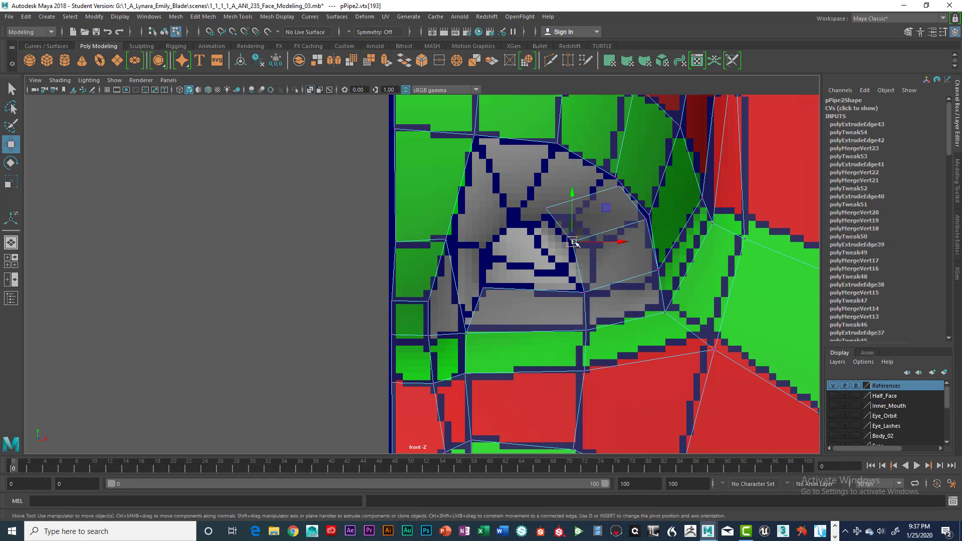
pyautogui.click(644, 219)
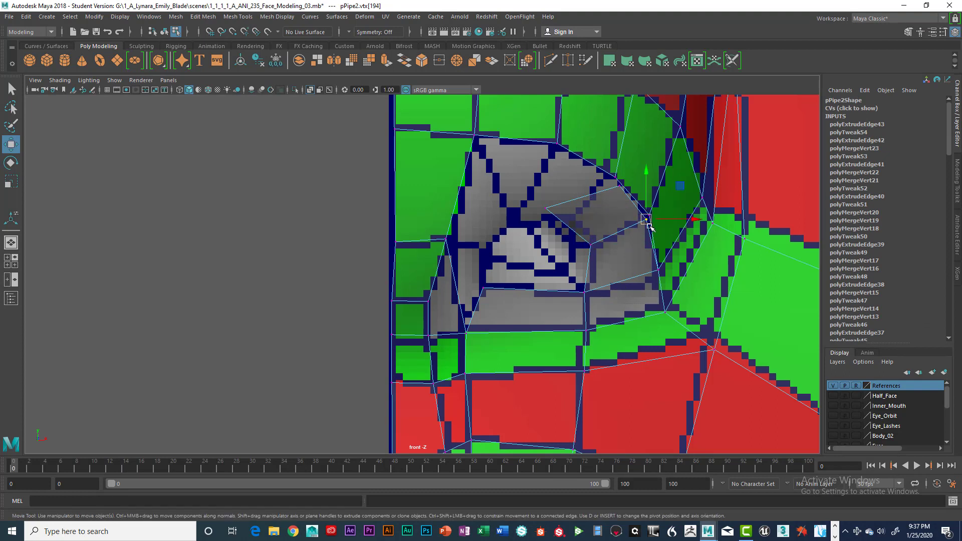
pyautogui.press('v')
pyautogui.moveTo(646, 220); pyautogui.dragTo(649, 215)
pyautogui.moveTo(615, 184)
pyautogui.mouseDown()
pyautogui.moveTo(630, 193)
pyautogui.moveTo(616, 179)
pyautogui.mouseUp()
pyautogui.press('v')
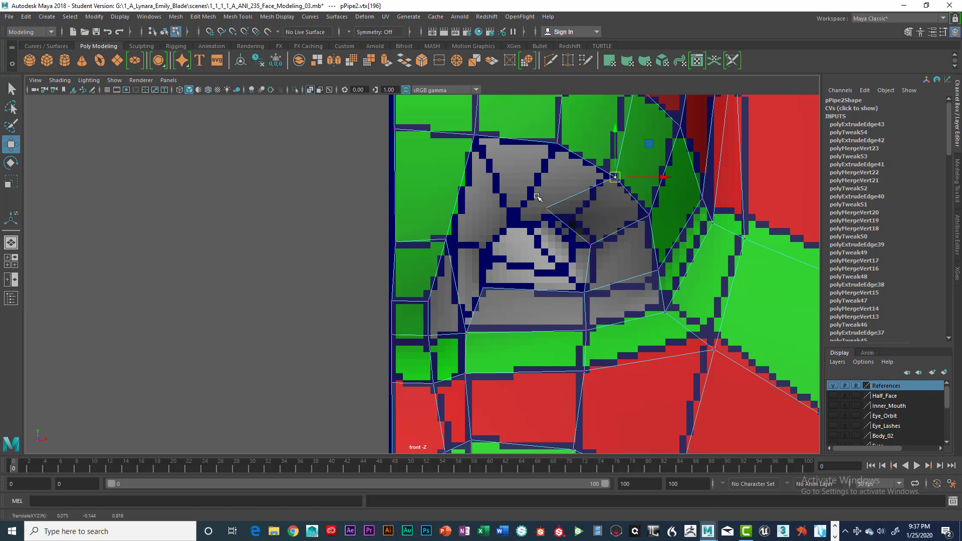
pyautogui.moveTo(537, 196); pyautogui.dragTo(579, 220)
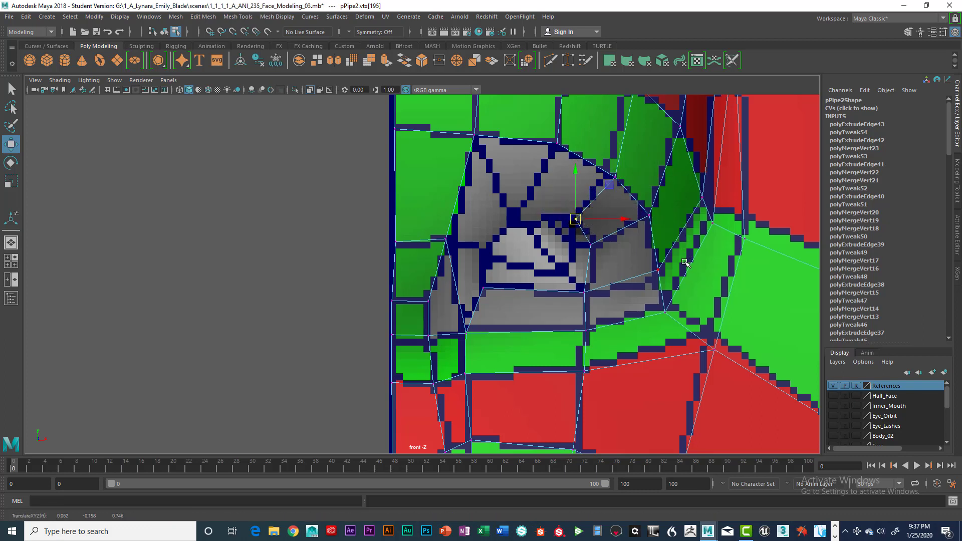
# - Merge to center the two pairs of overlapping vertices where the new faces meet the outer nostril rim
pyautogui.click(648, 213)
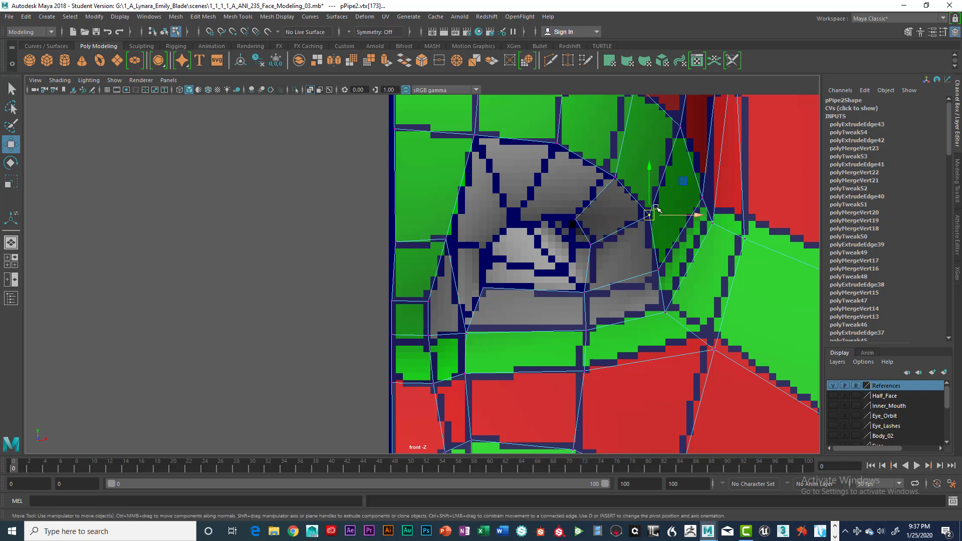
pyautogui.press('space')
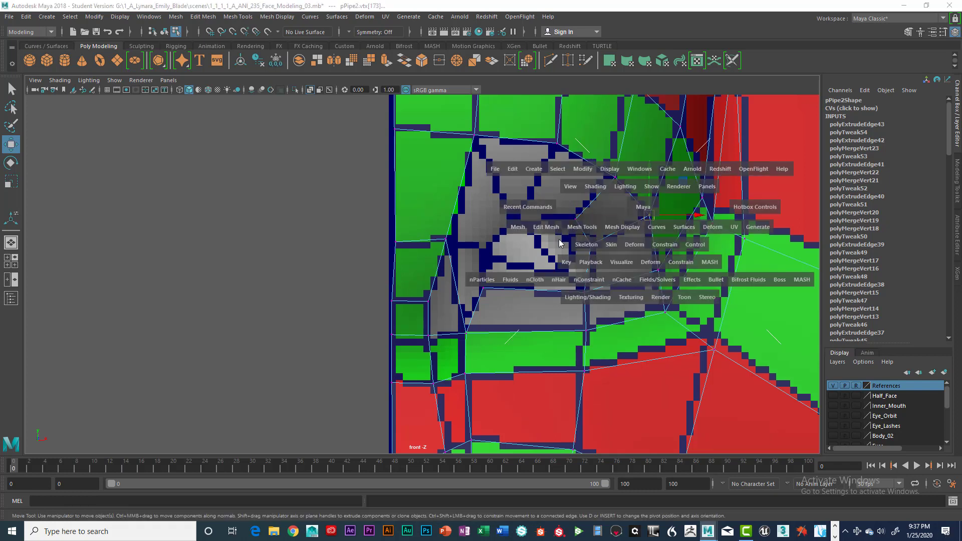
pyautogui.click(519, 228)
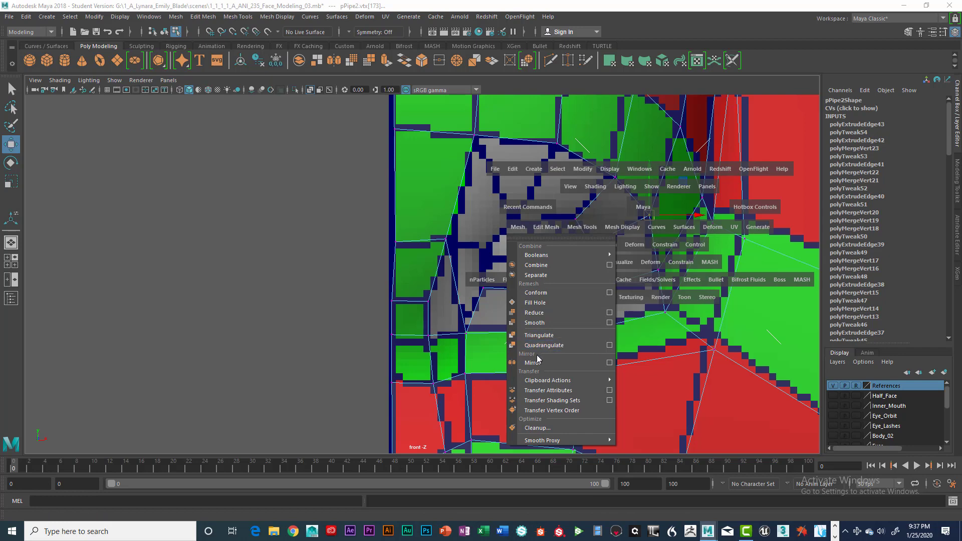
pyautogui.click(546, 228)
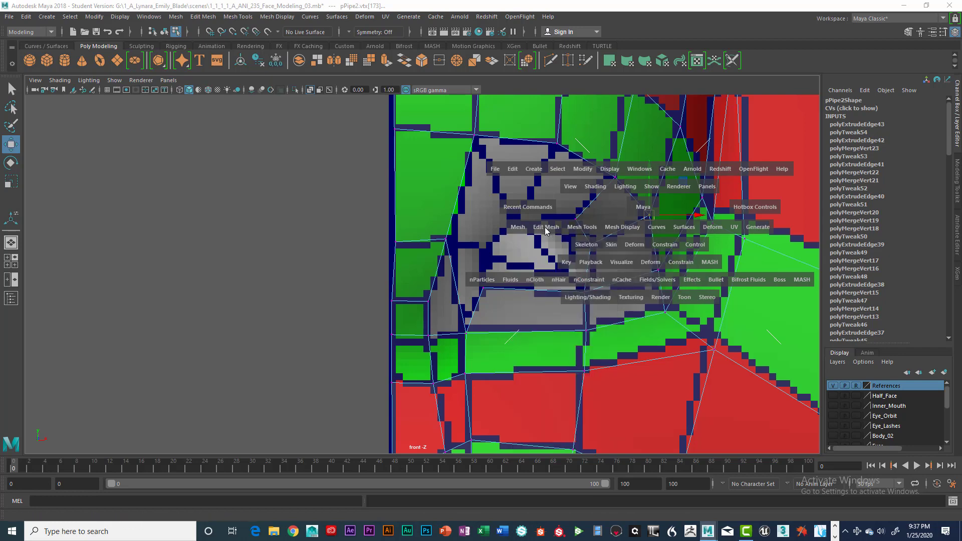
pyautogui.click(567, 324)
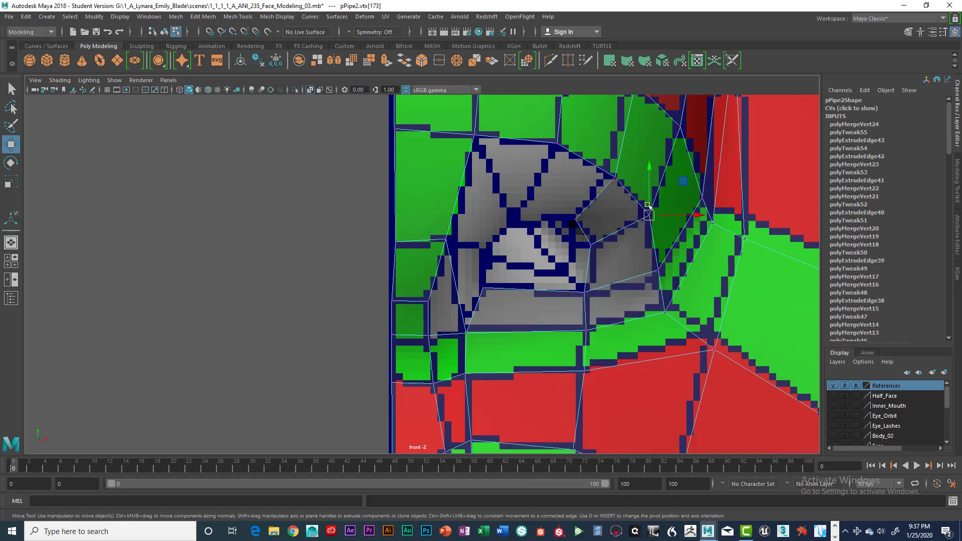
pyautogui.click(616, 189)
pyautogui.press('g')
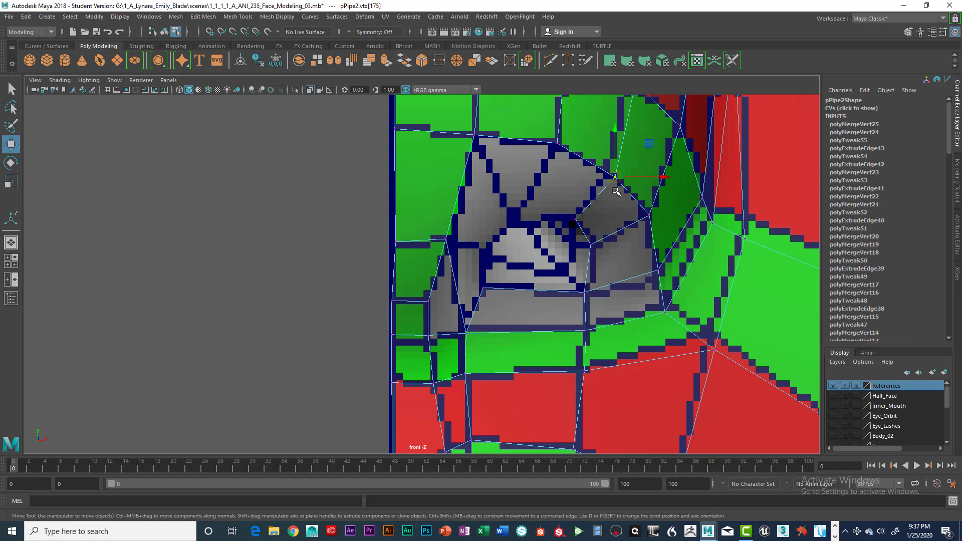
# - Extrude the end edge of the outer nostril wall strip inward and upward beneath the top rim
pyautogui.moveTo(599, 197); pyautogui.dragTo(602, 171, button='right')
pyautogui.click(599, 198)
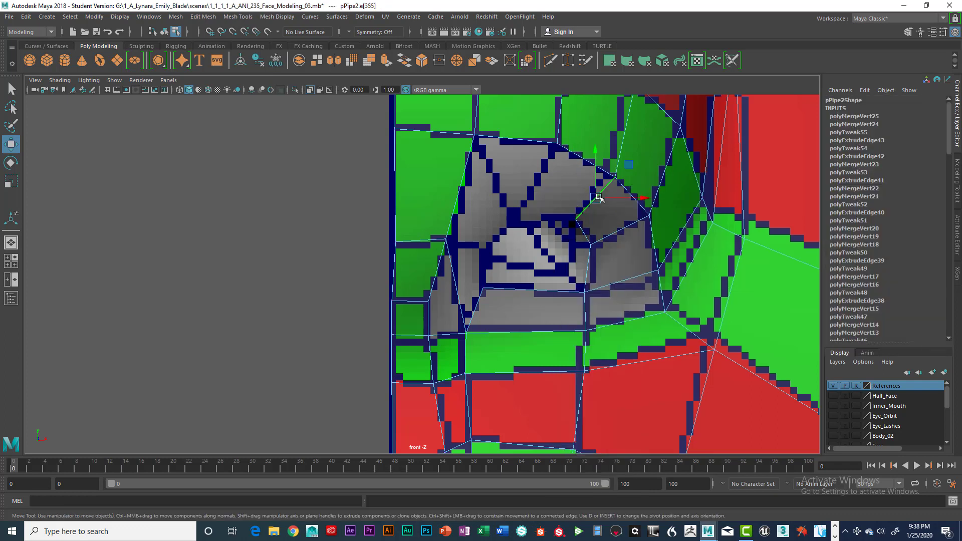
pyautogui.hotkey('ctrl', 'e')
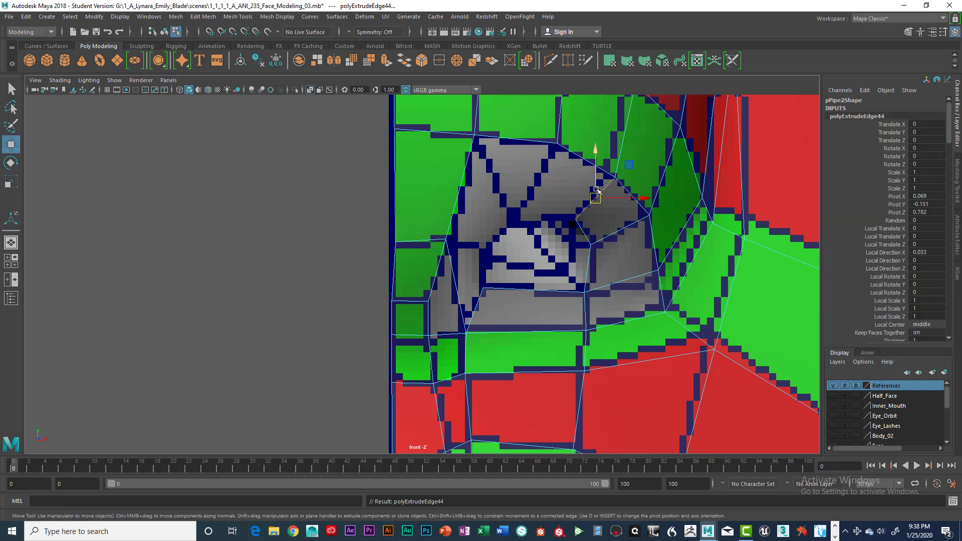
pyautogui.moveTo(596, 198); pyautogui.dragTo(537, 177)
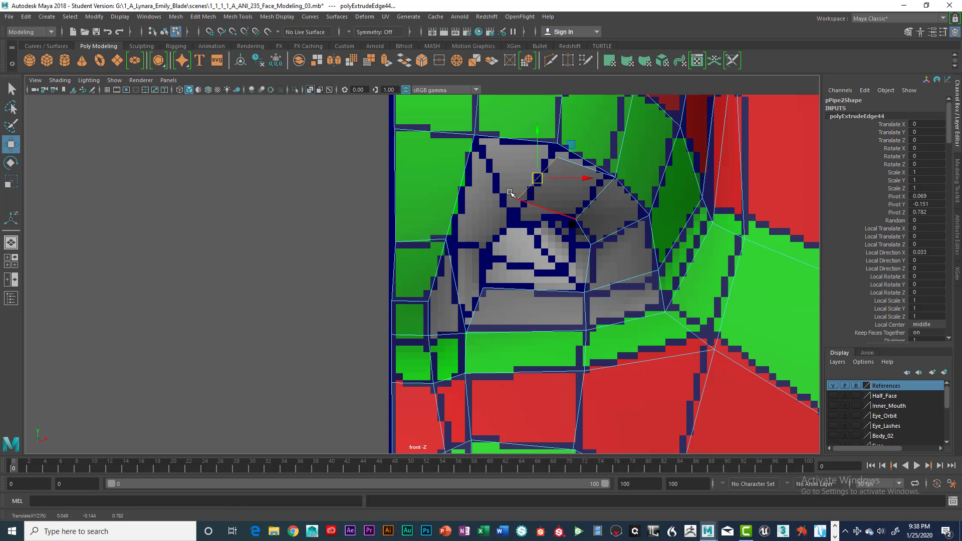
# - Fit the new face's inner vertex to the reference corner and snap its upper vertex onto the nostril's top rim vertex
pyautogui.moveTo(522, 194); pyautogui.dragTo(484, 191, button='right')
pyautogui.click(523, 193)
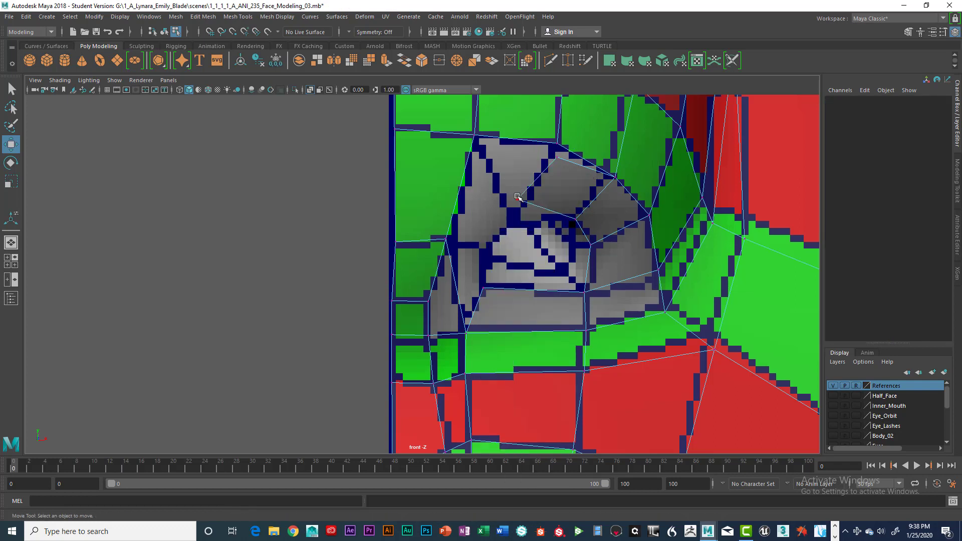
pyautogui.click(518, 197)
pyautogui.moveTo(518, 199); pyautogui.dragTo(520, 222)
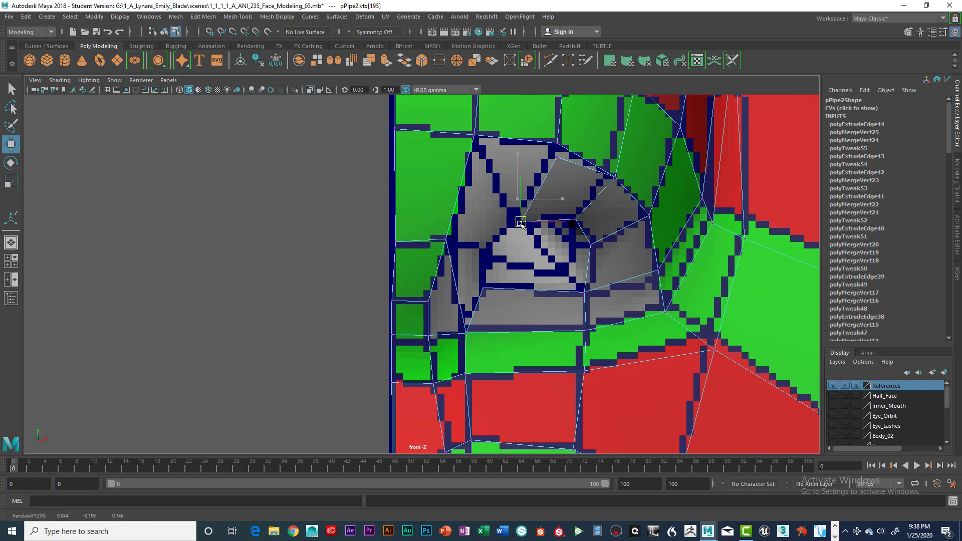
pyautogui.click(558, 158)
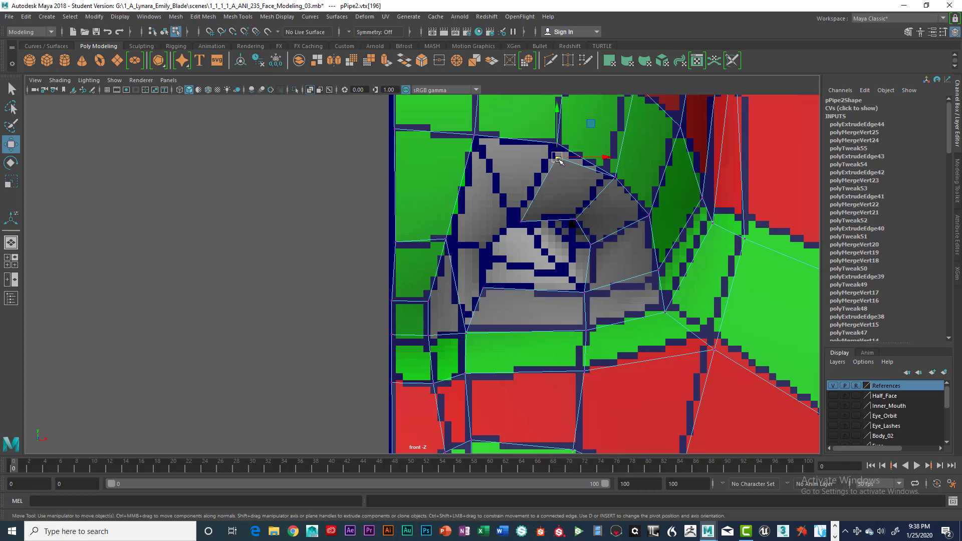
pyautogui.moveTo(568, 163)
pyautogui.mouseDown()
pyautogui.moveTo(568, 149)
pyautogui.moveTo(584, 166)
pyautogui.mouseUp()
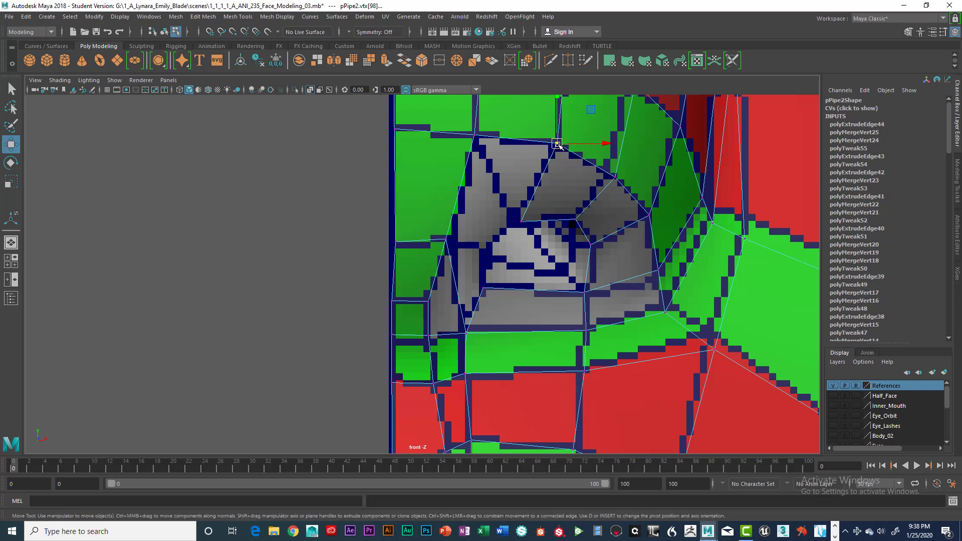
# - Merge to center the overlapping vertices at the nostril's top rim and switch to edge selection
pyautogui.press('space')
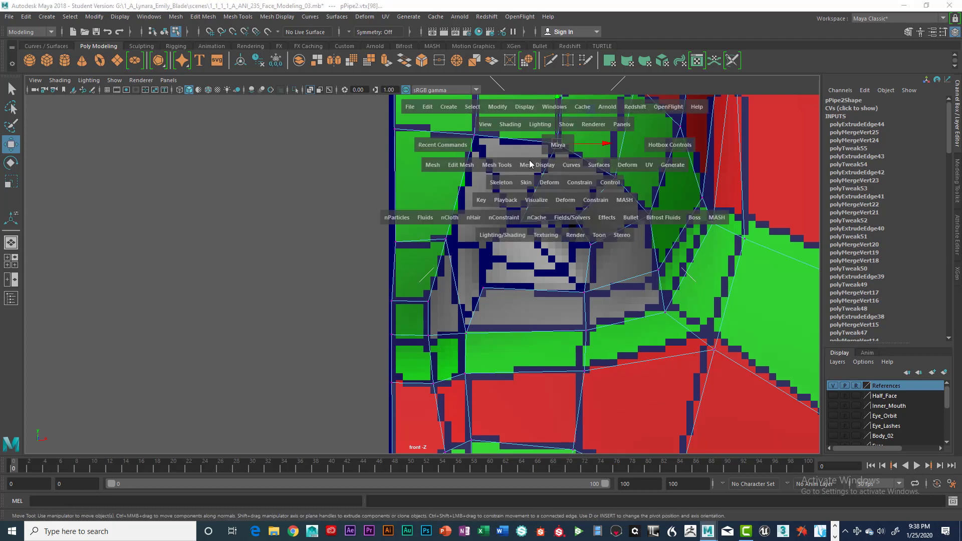
pyautogui.moveTo(470, 169); pyautogui.dragTo(483, 278)
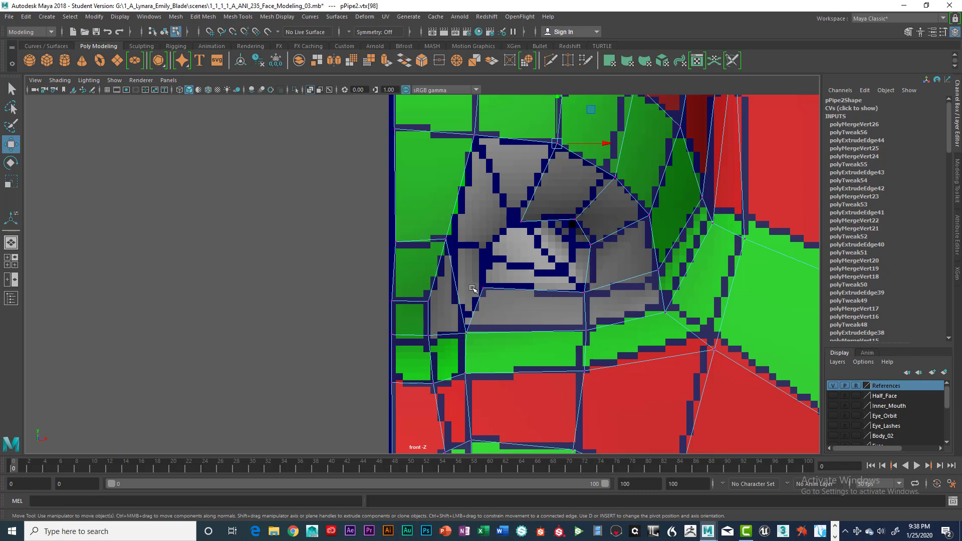
pyautogui.moveTo(500, 290); pyautogui.dragTo(504, 220, button='right')
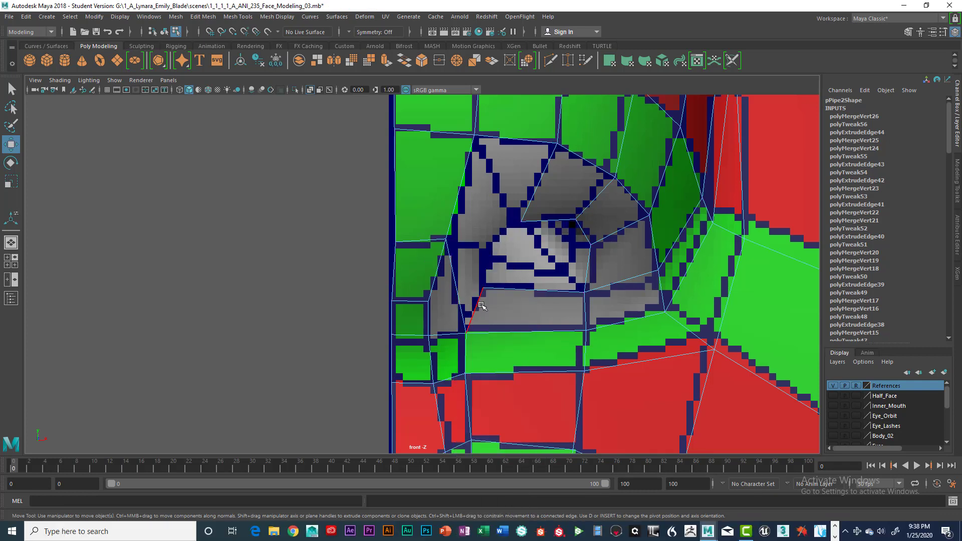